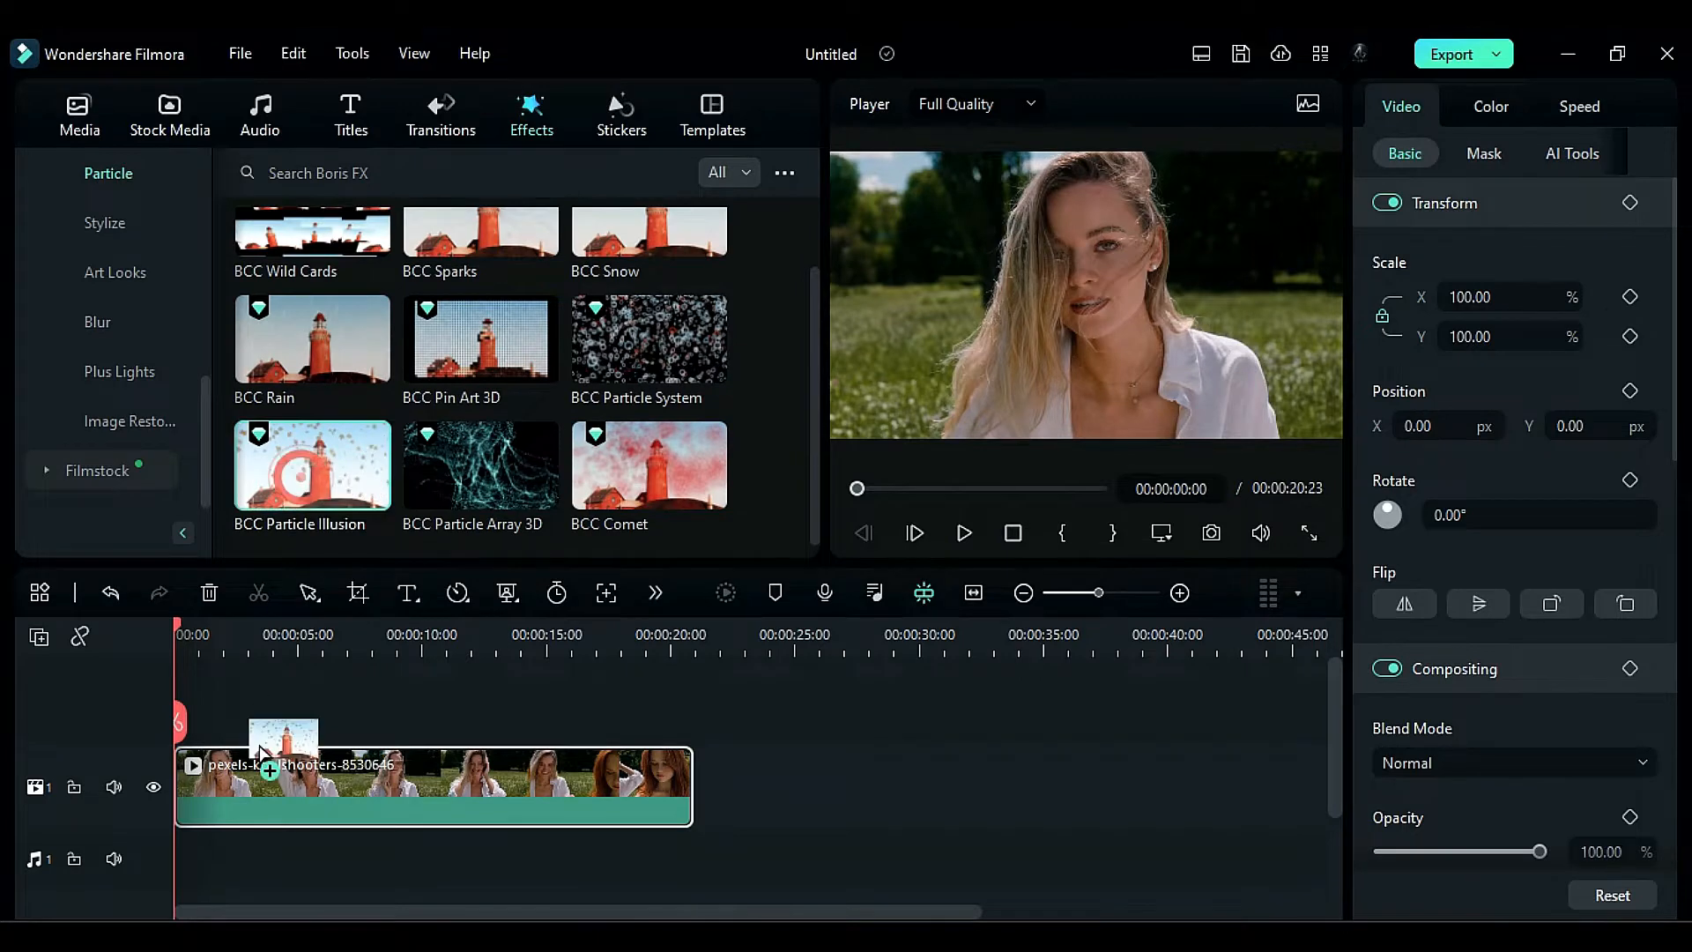
- Launch Particle Illusion from the clip's BCC Particle Illusion effect settings and add the Twinkle Dots emitter to the project
left_click(1648, 106)
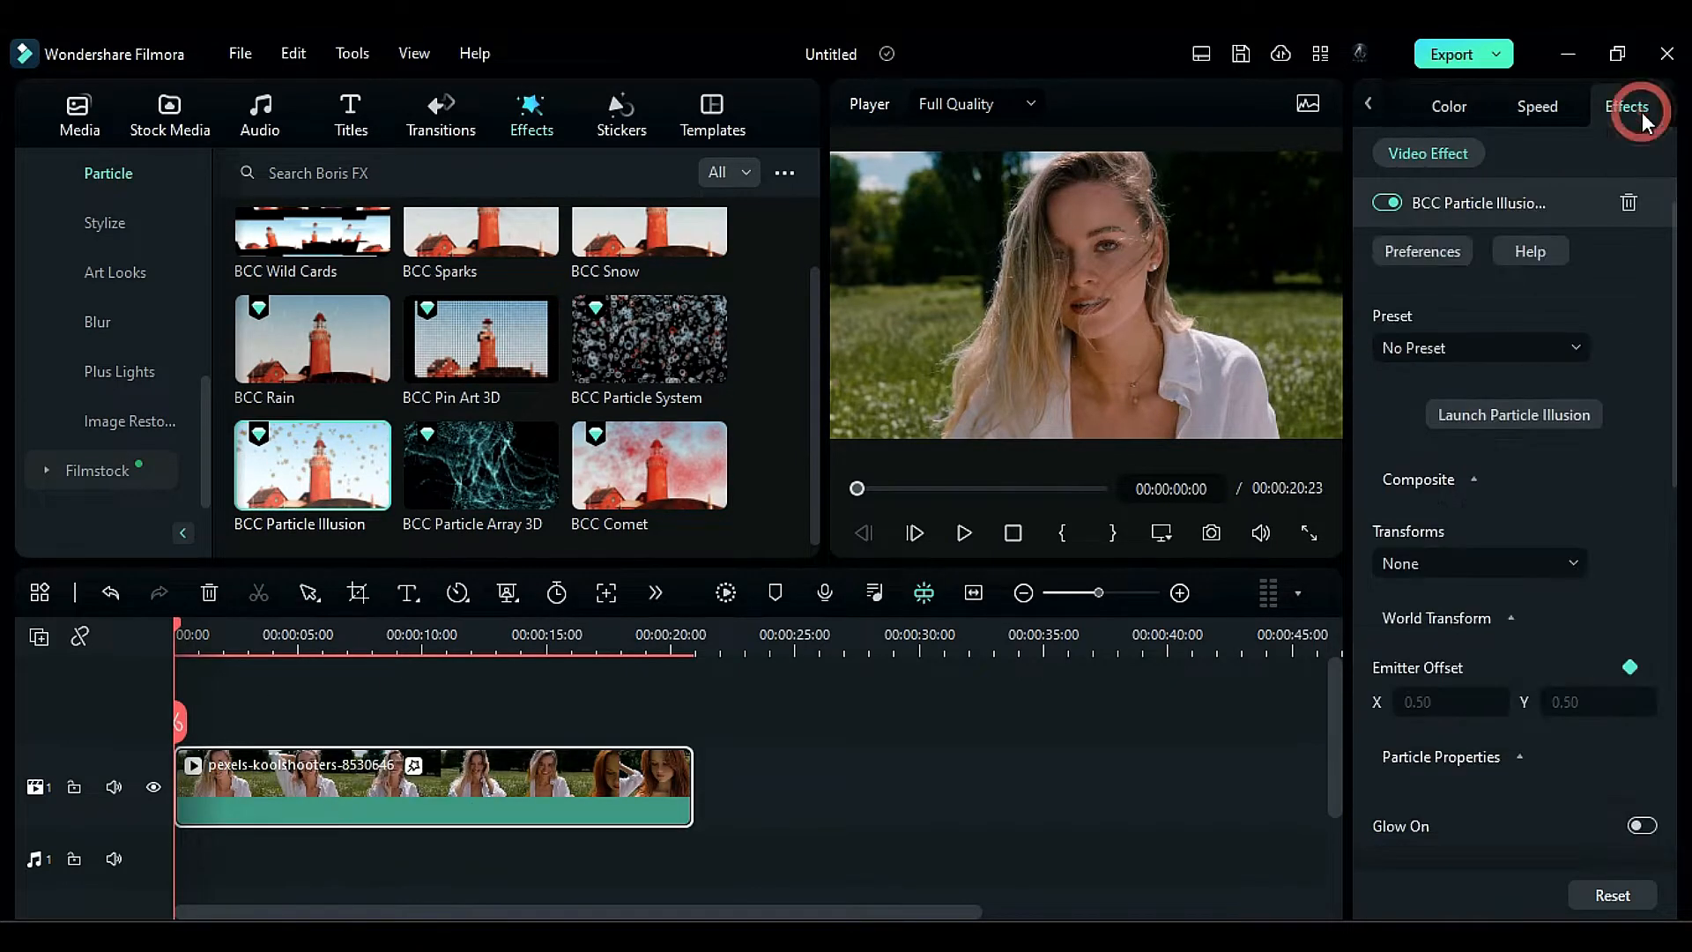
left_click(1534, 410)
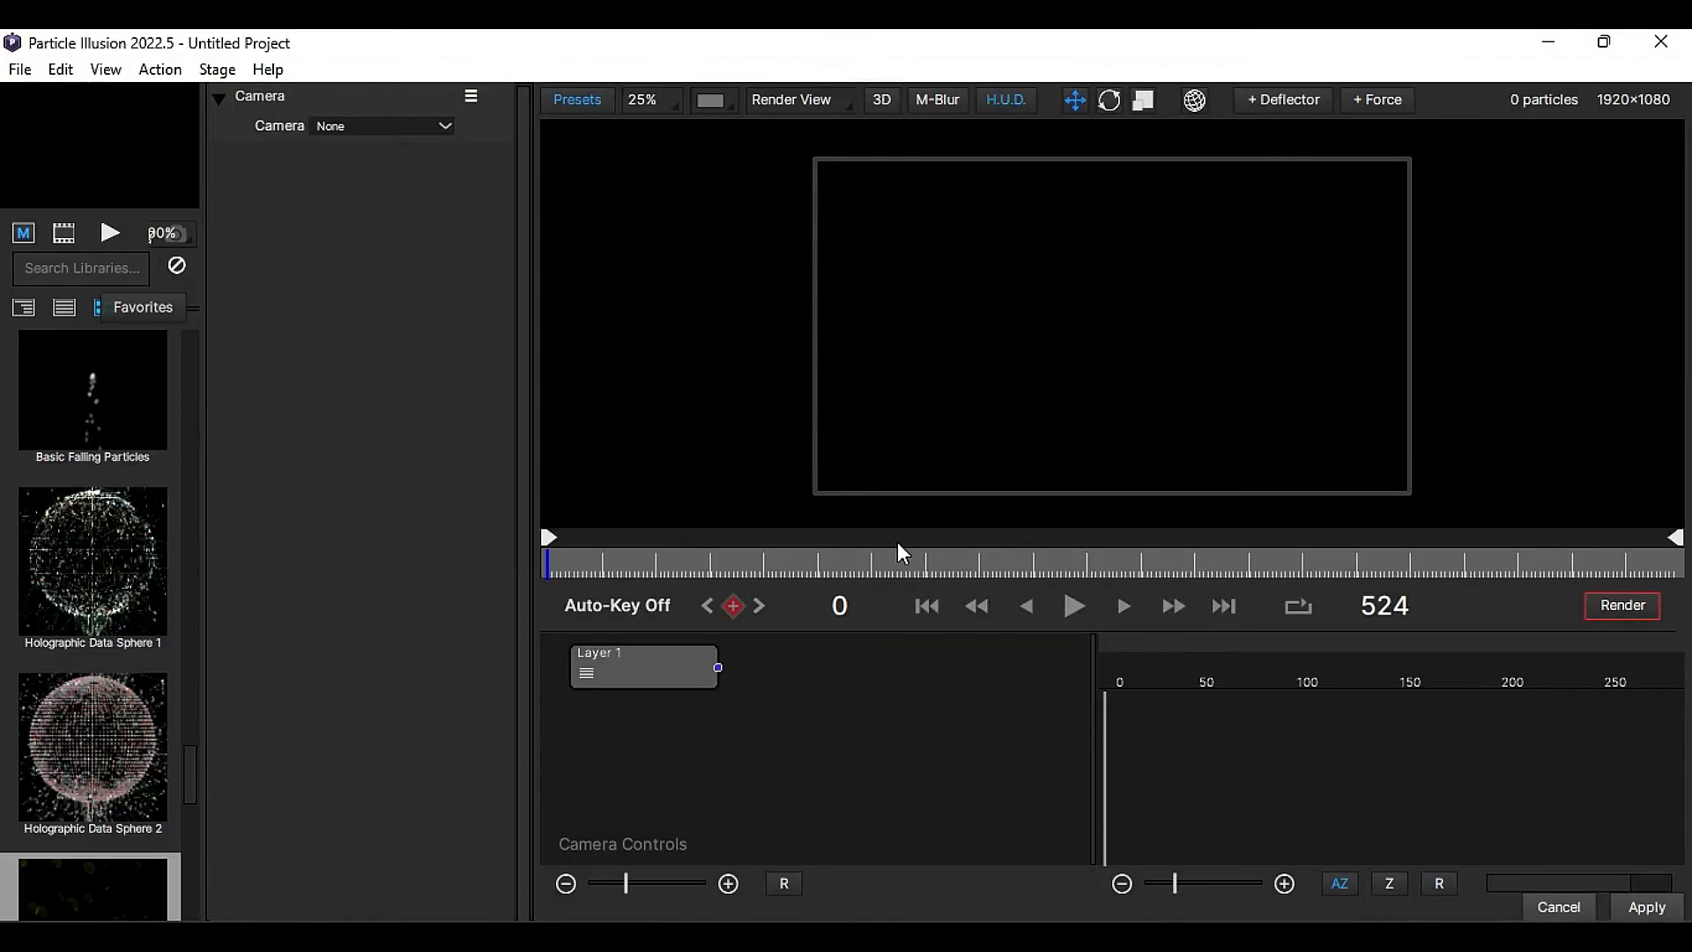
mouse_move(188, 760)
left_mouse_down()
mouse_move(189, 789)
mouse_move(189, 775)
left_mouse_up()
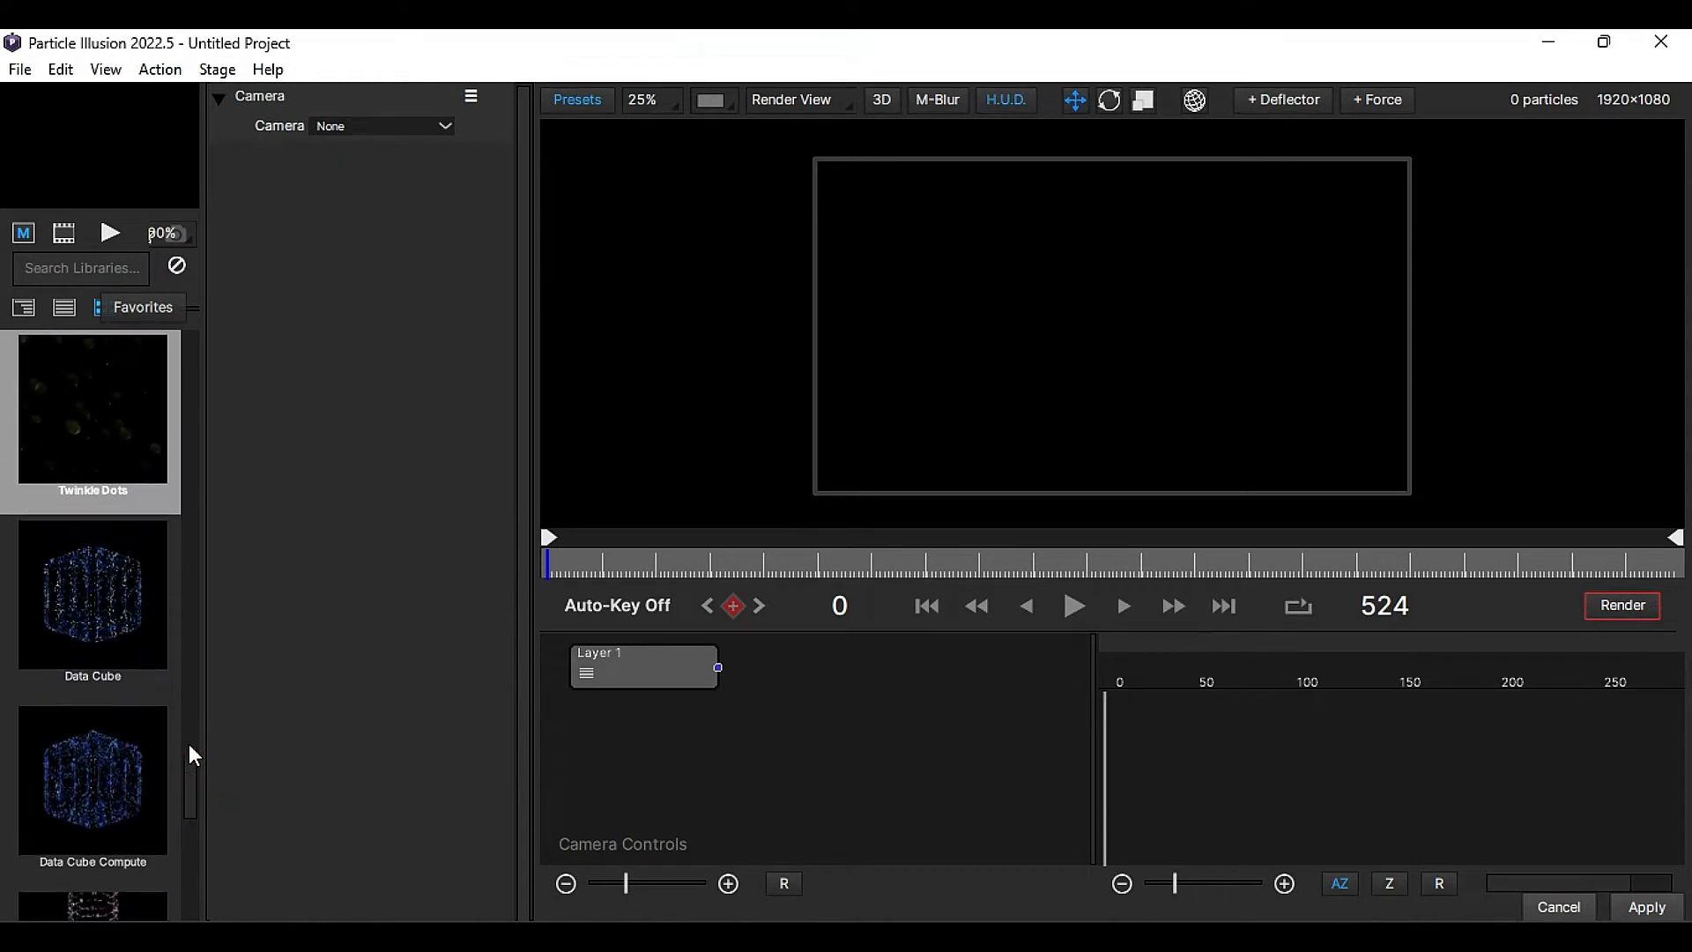
double_click(131, 469)
- Set the Twinkle Dots emitter's Number to 7 and its Size to 136
left_click(367, 597)
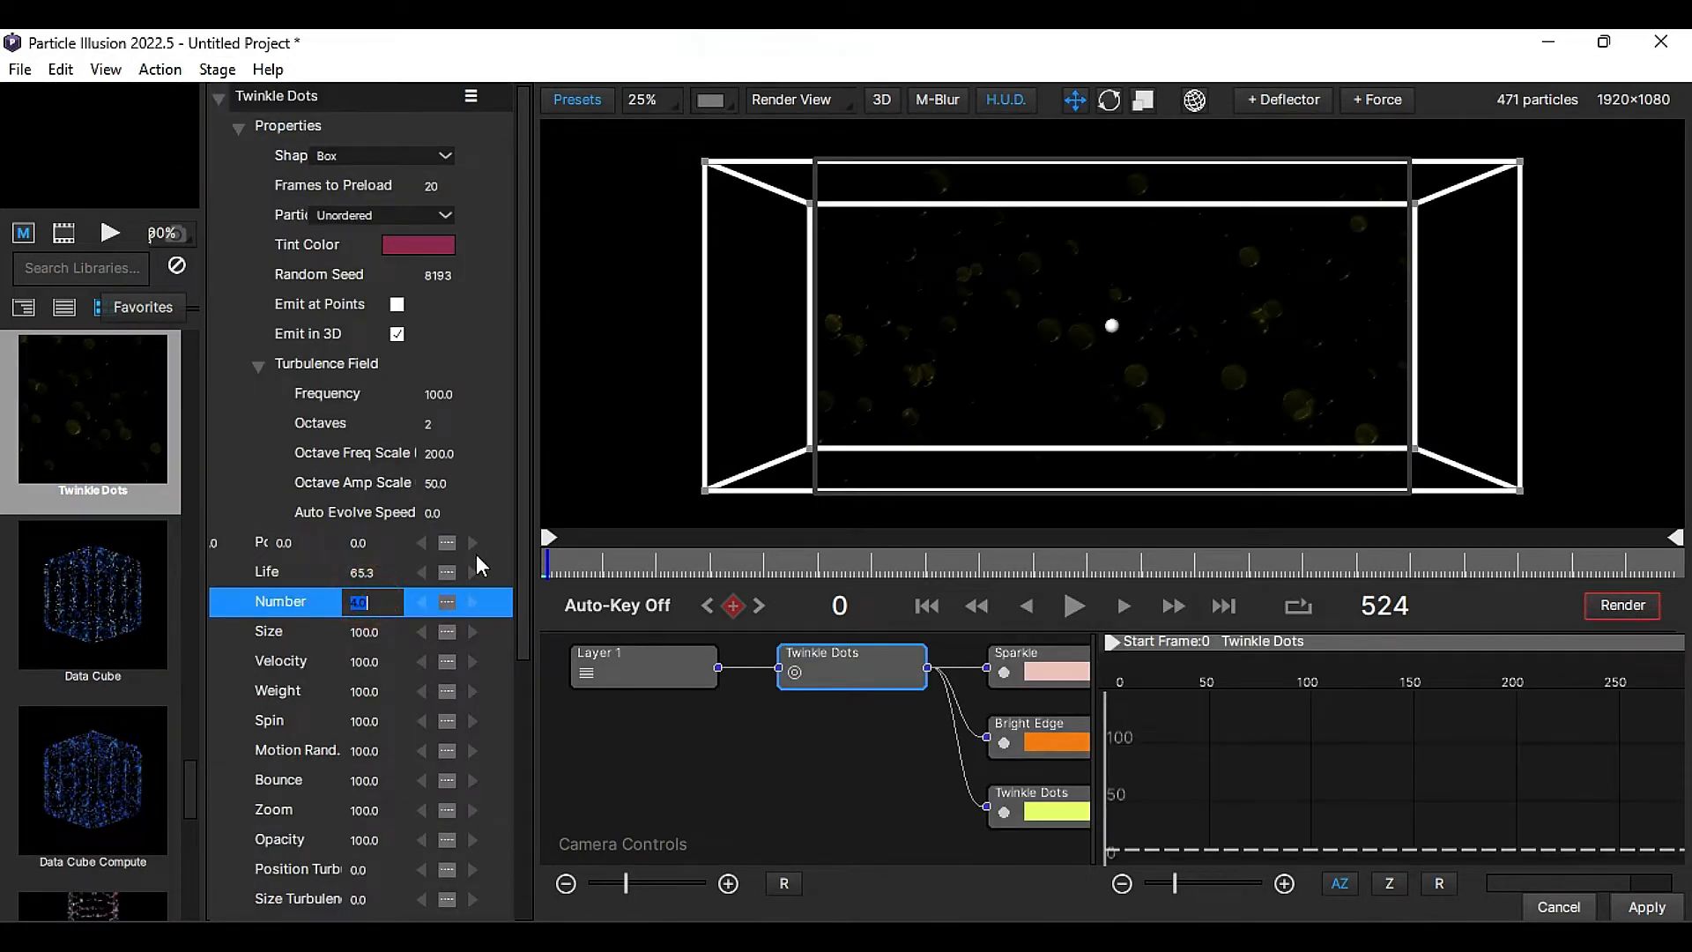
type("7")
key("Return")
left_click(370, 634)
type("13")
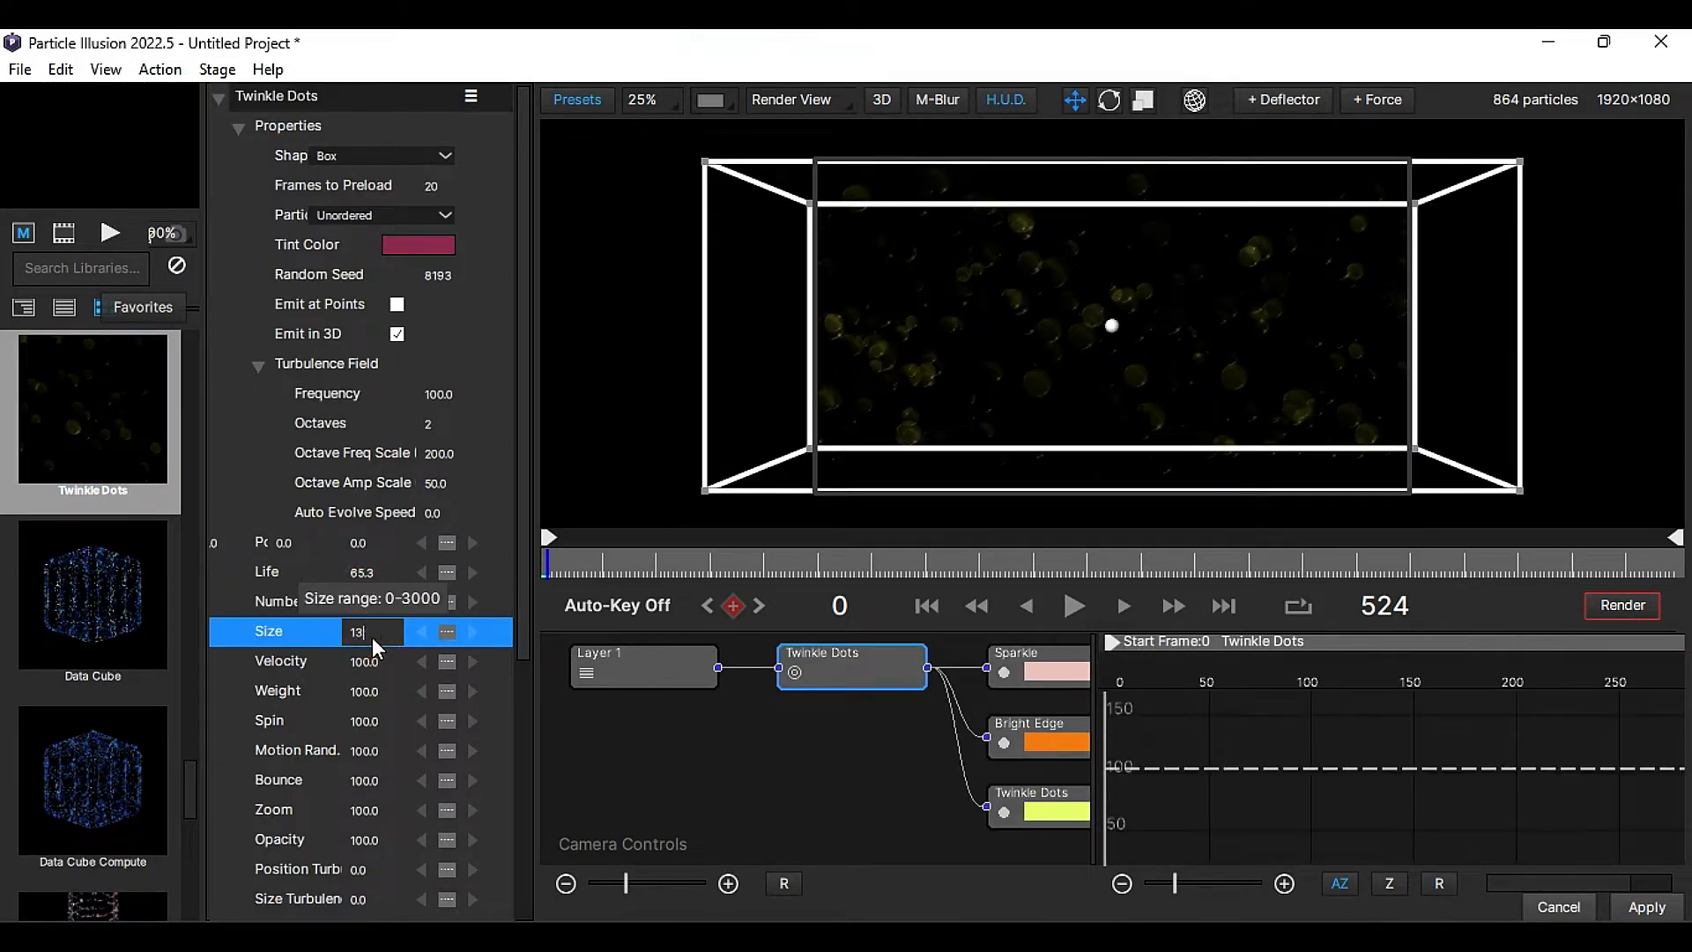
type("0")
- Set the Twinkle Dots emitter's Velocity to 1172 and its Weight to 865
left_click(370, 662)
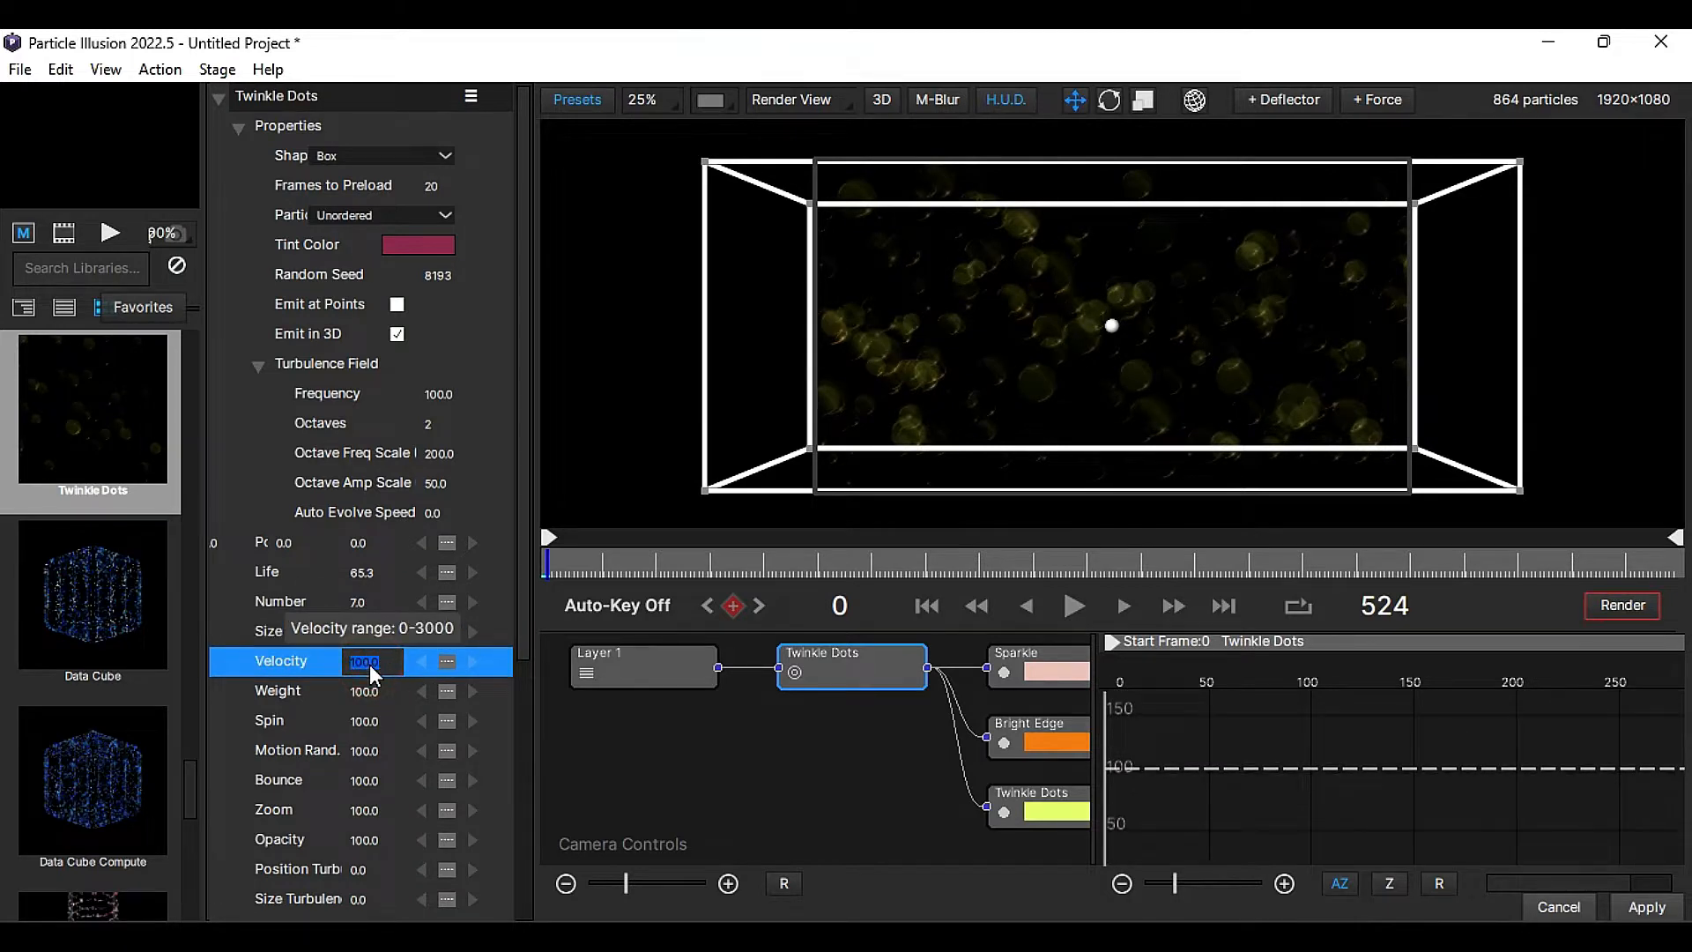
type("112")
key("Return")
left_click(371, 694)
type("865")
key("Return")
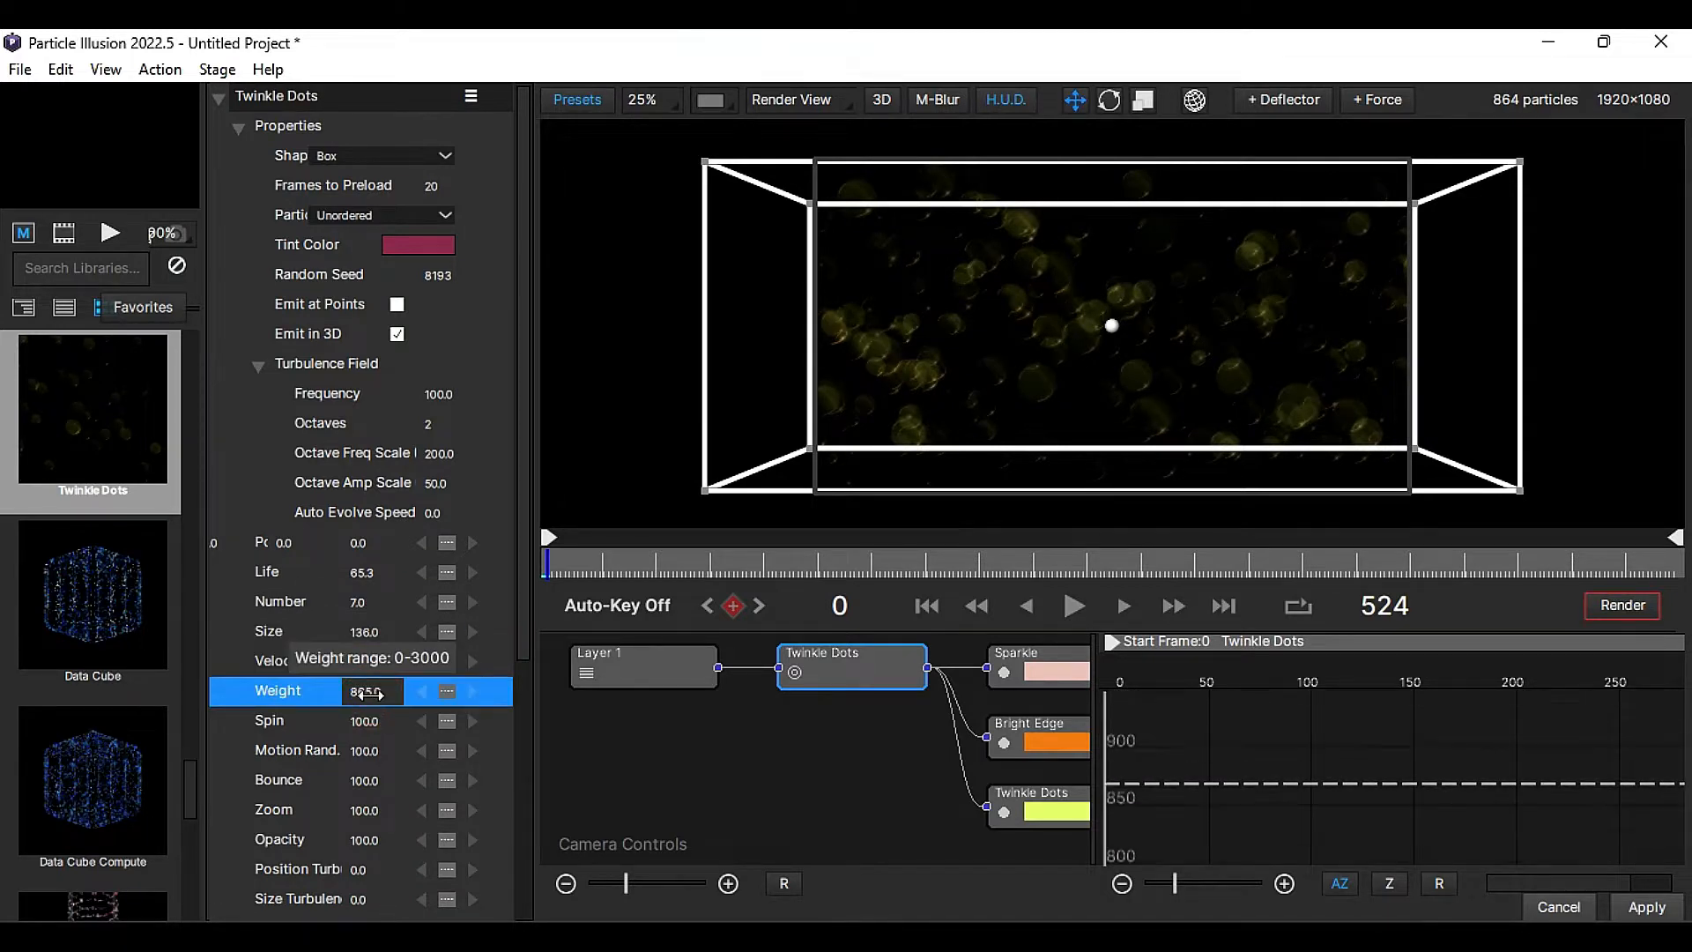
- Set the Twinkle Dots emitter's Motion Rand. to 1188 and its Size Turbulence to 774
left_click(374, 754)
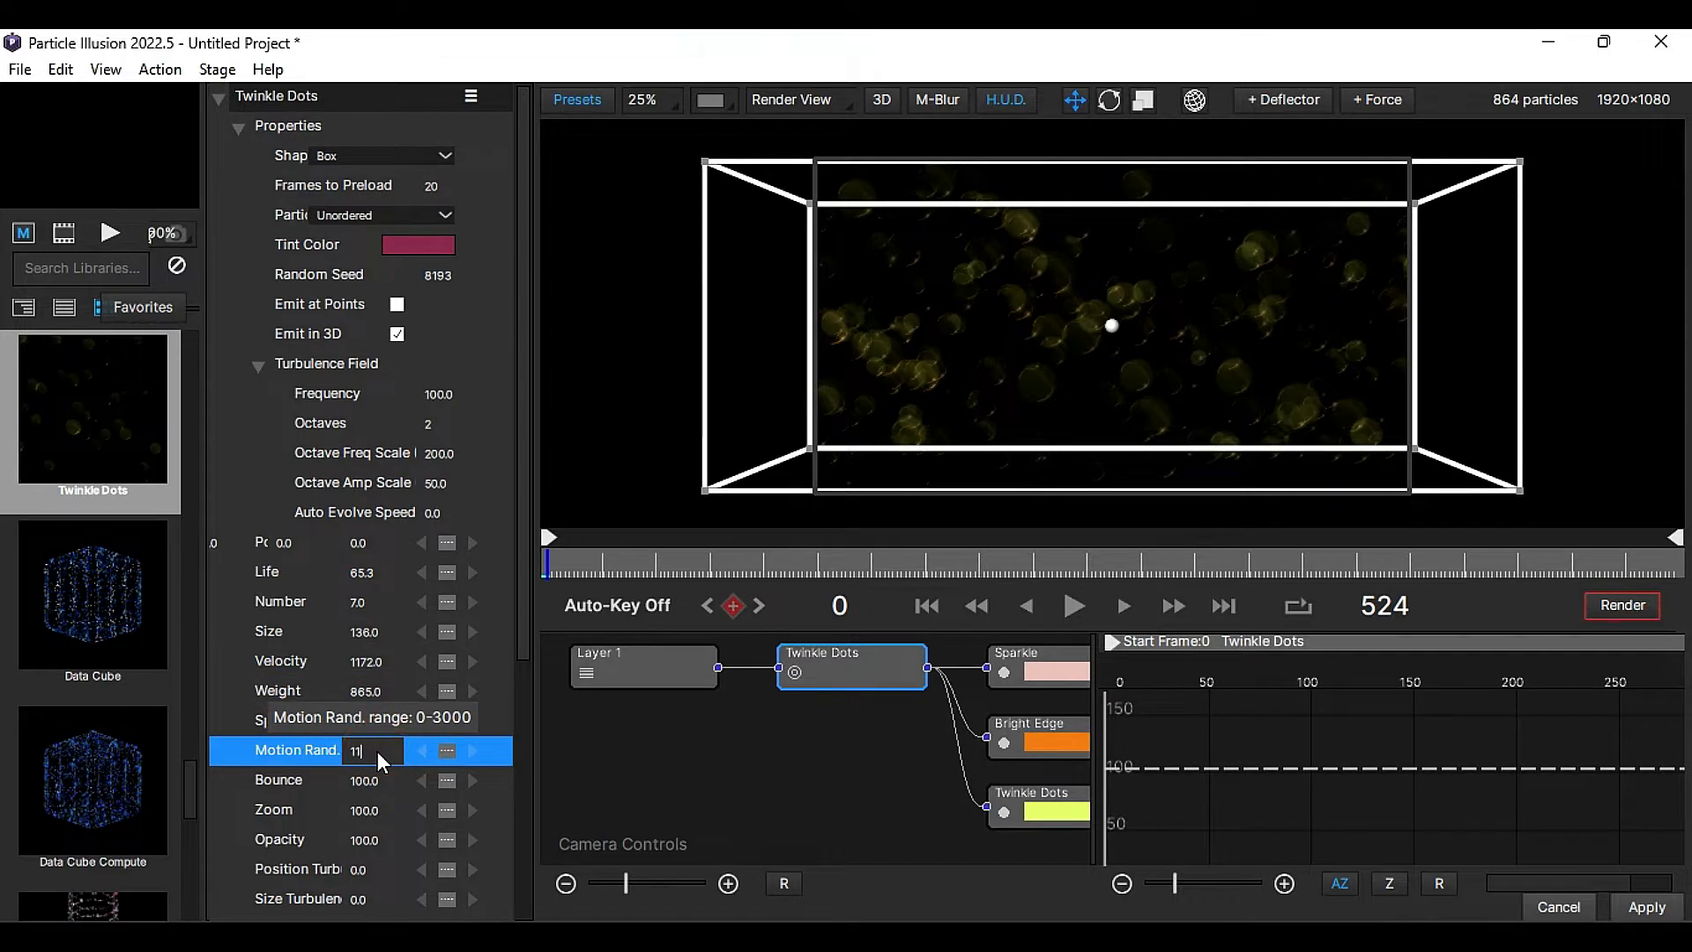
key("Return")
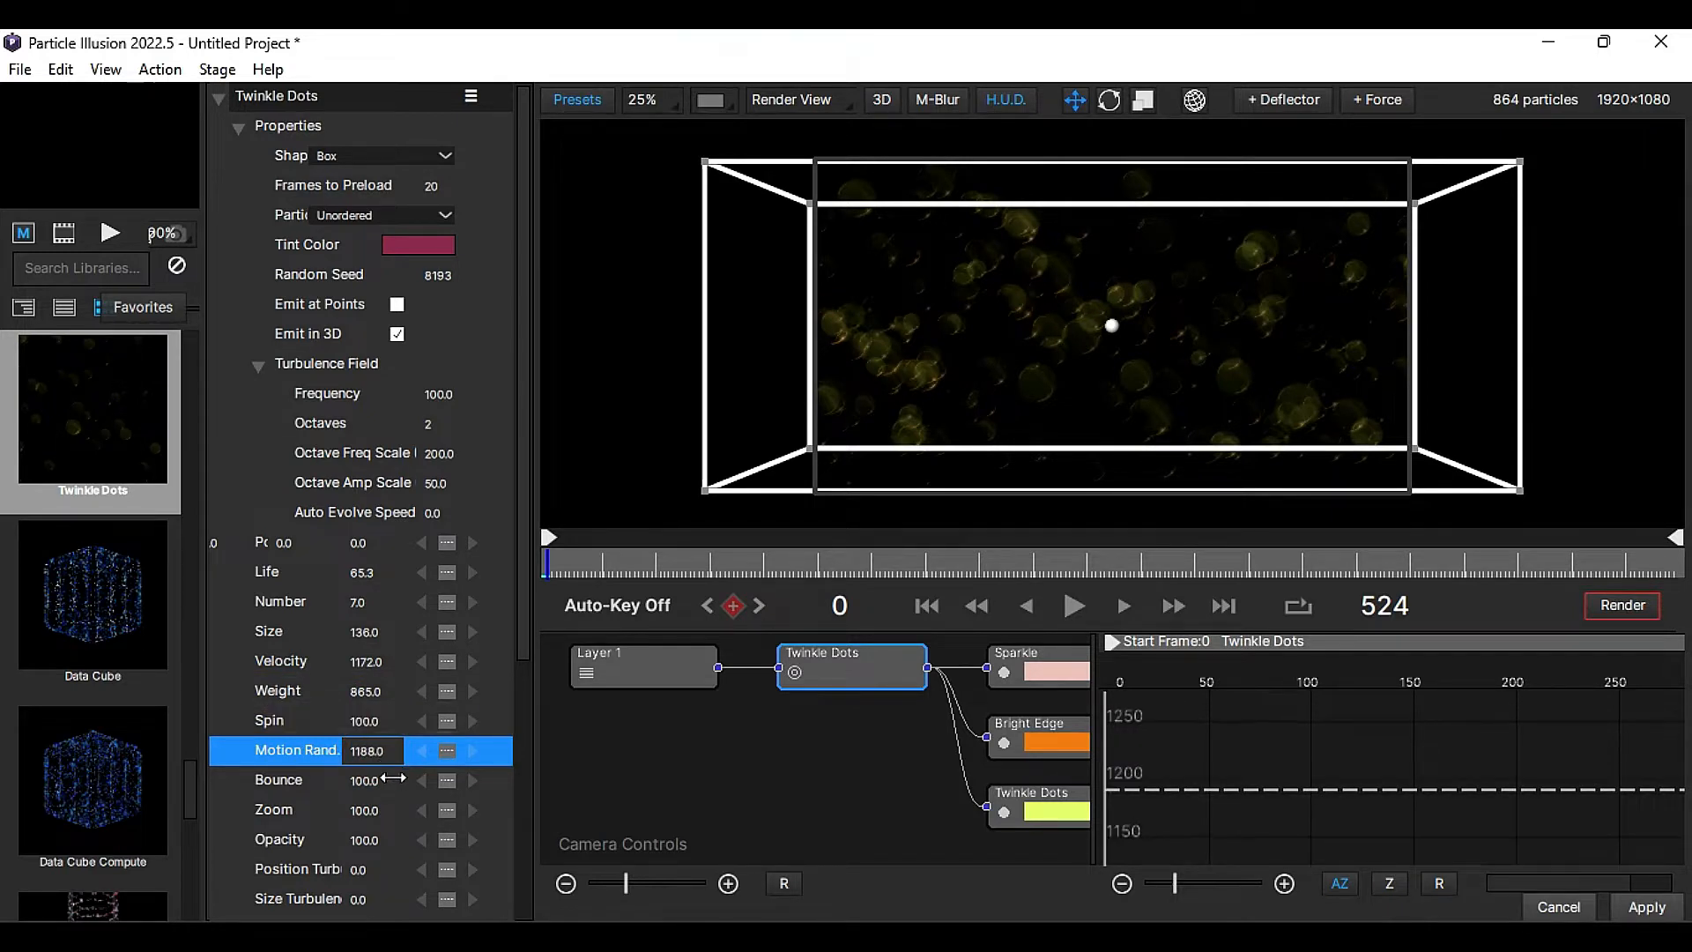
left_click(366, 899)
type("774")
key("Return")
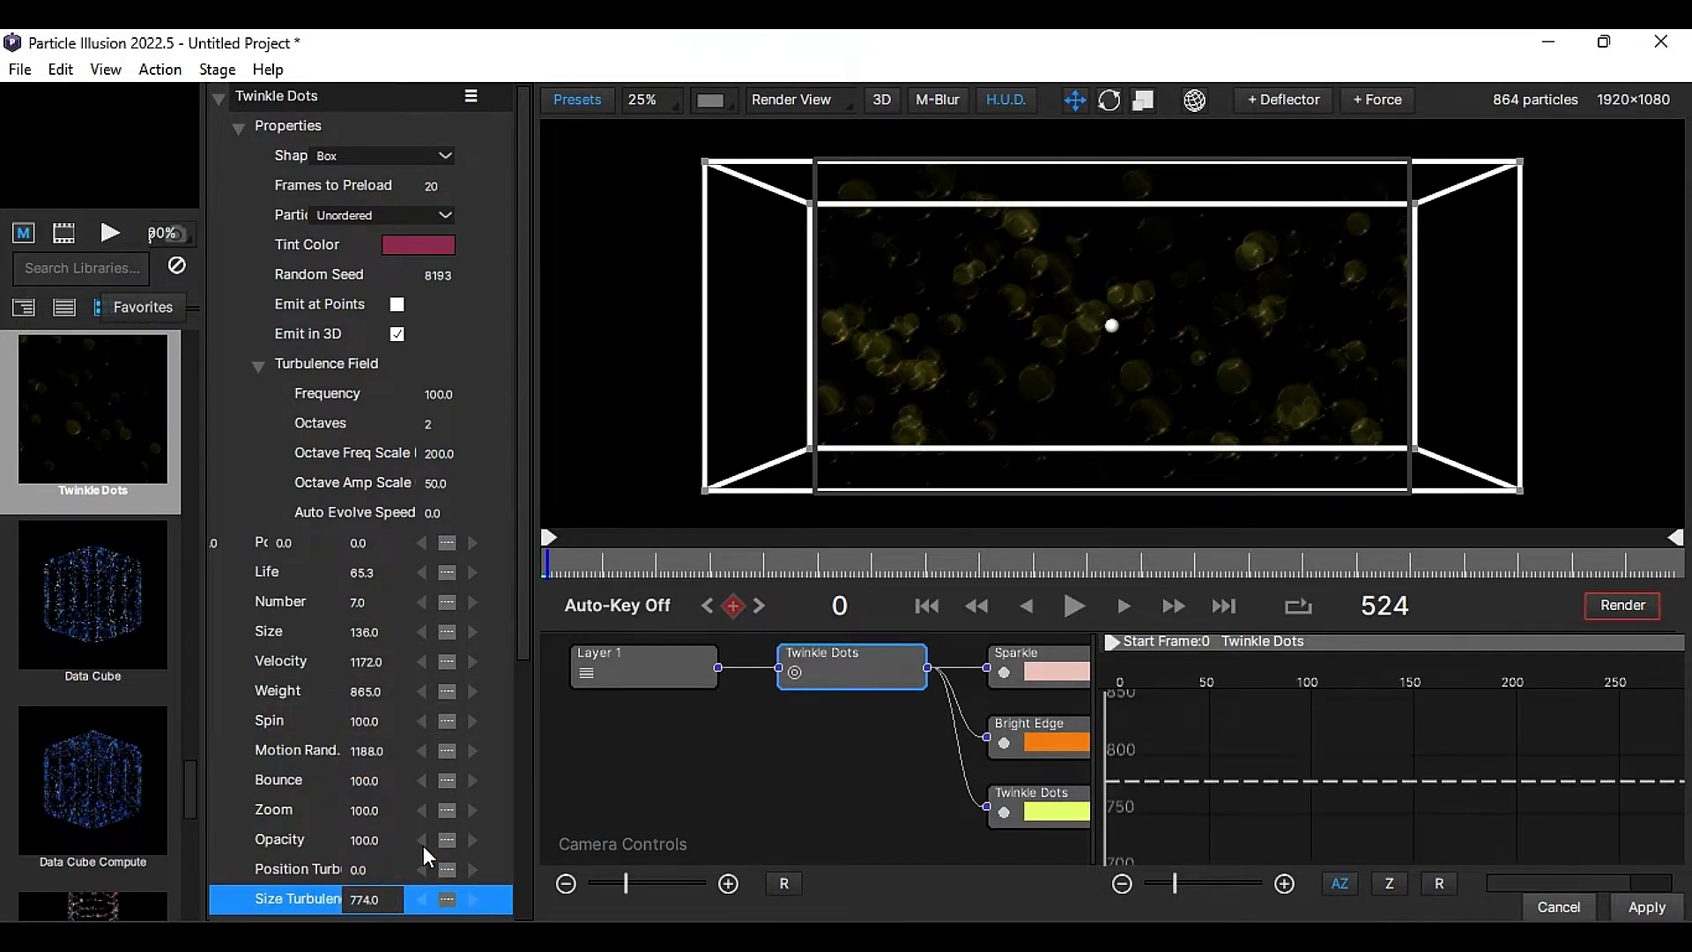
- Change the Sparkle particle's color gradient to solid white
left_click_drag(1038, 665, 1014, 664)
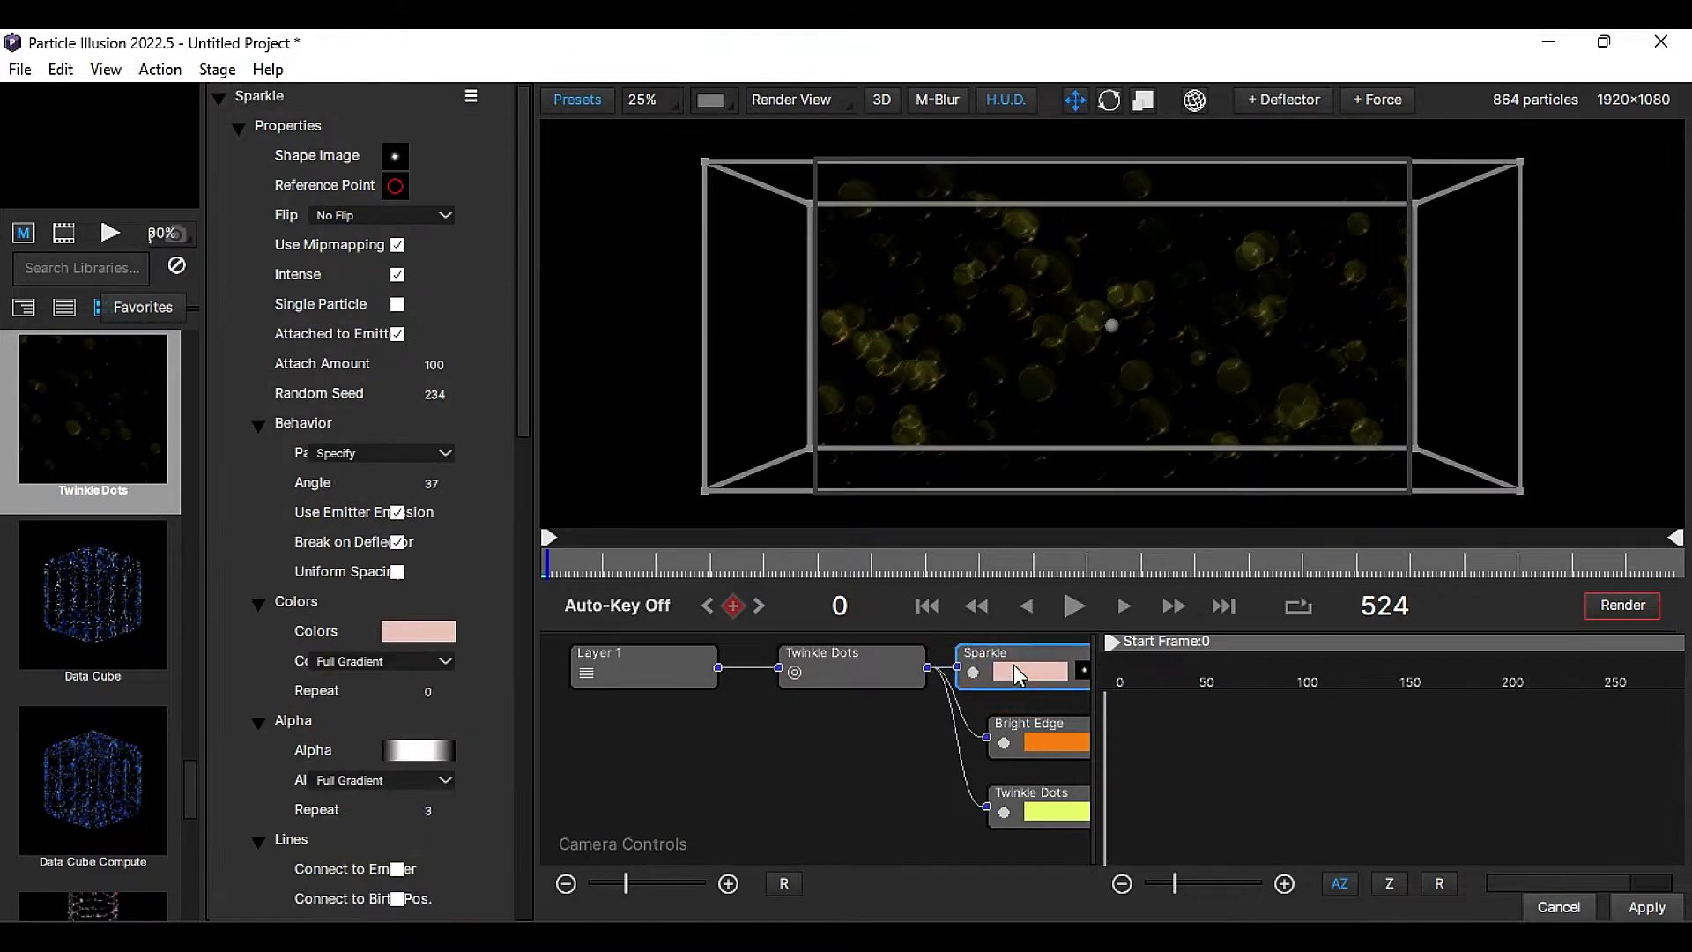
left_click(409, 634)
left_click(752, 525)
left_click(793, 434)
left_click(995, 695)
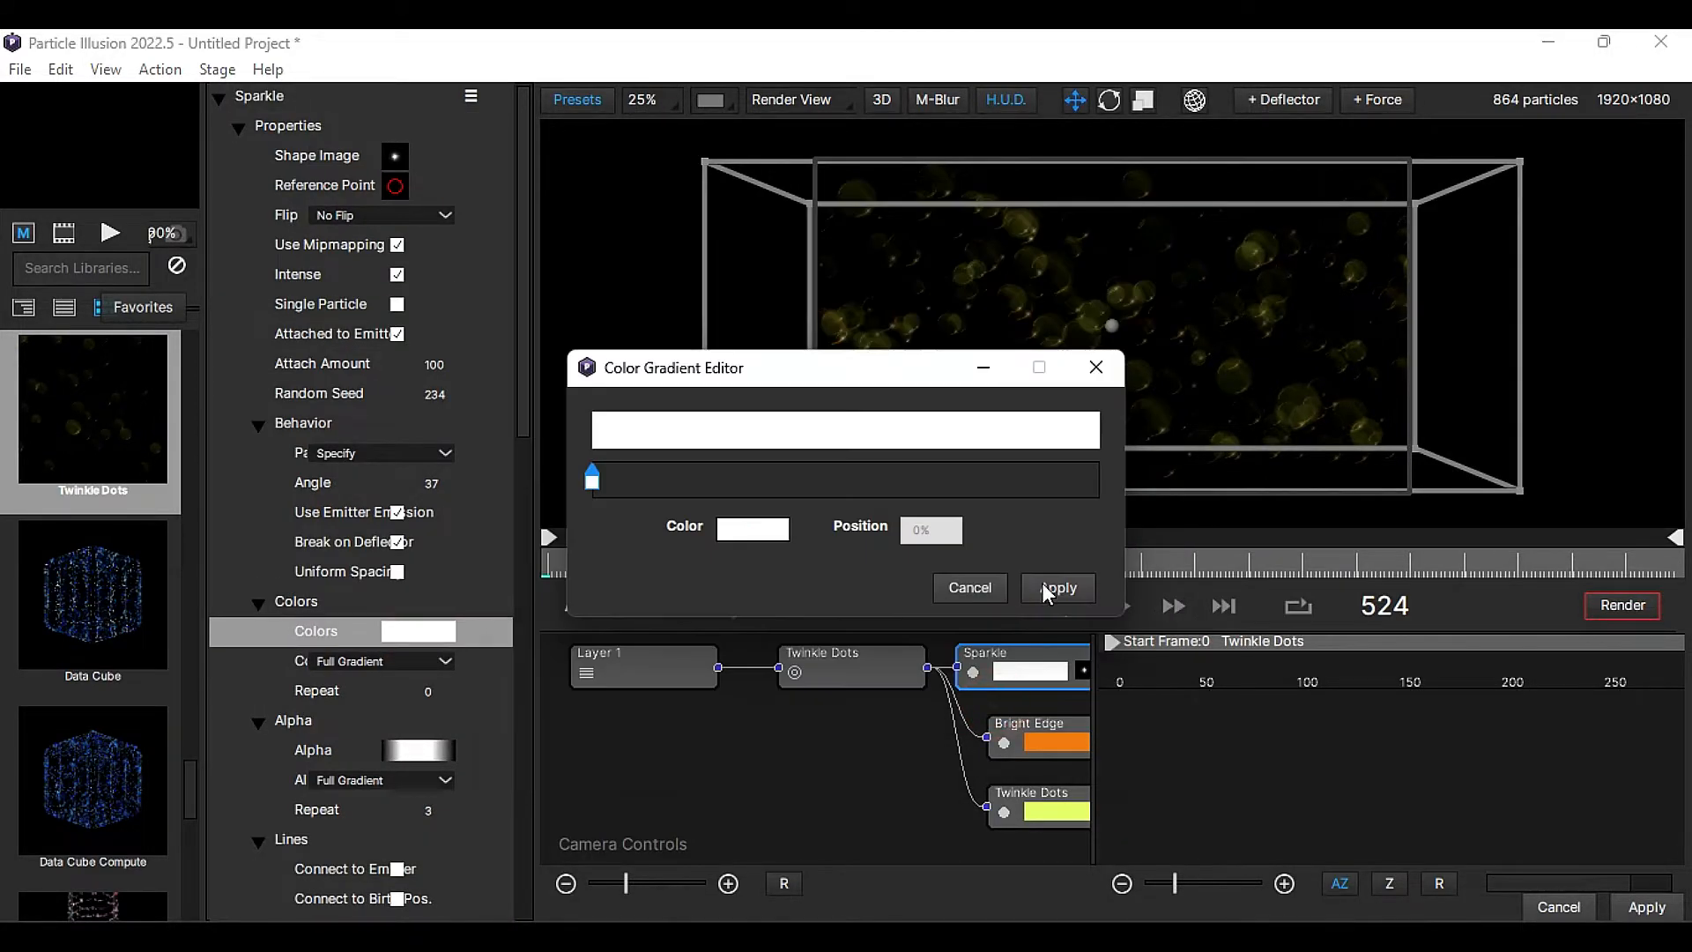
left_click(1043, 585)
- Replace the Sparkle particle's shape image with dust_01 and set its Motion Rand. to 508
left_click(391, 153)
left_click(947, 811)
left_click(1383, 848)
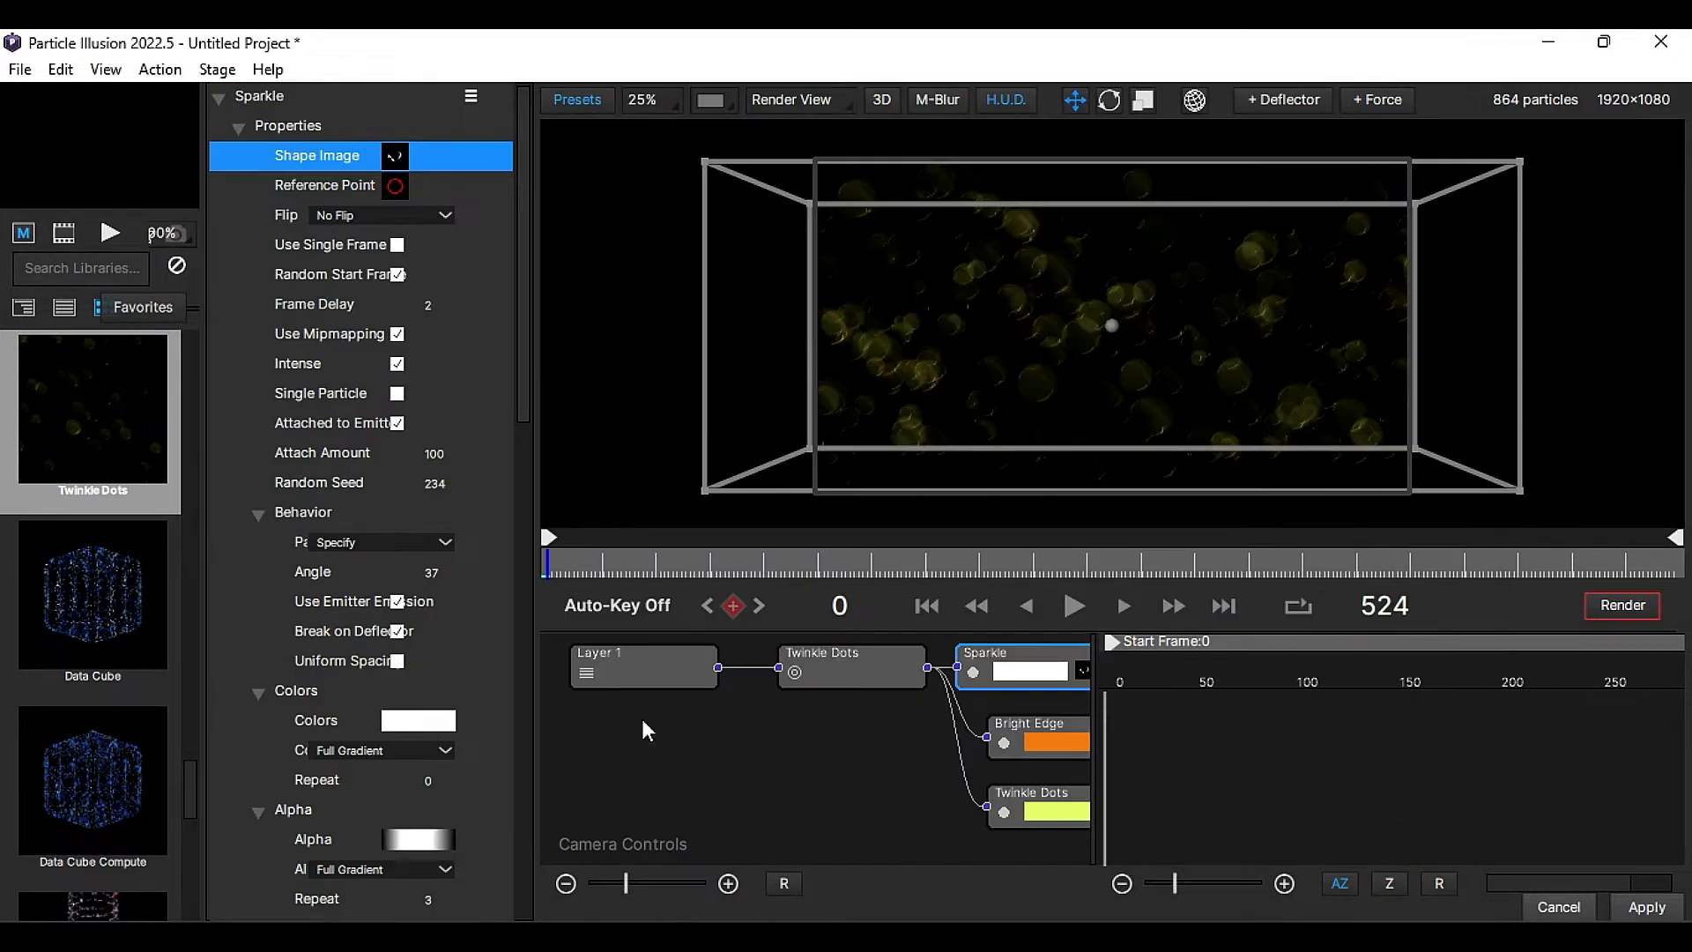
left_click_drag(515, 391, 474, 661)
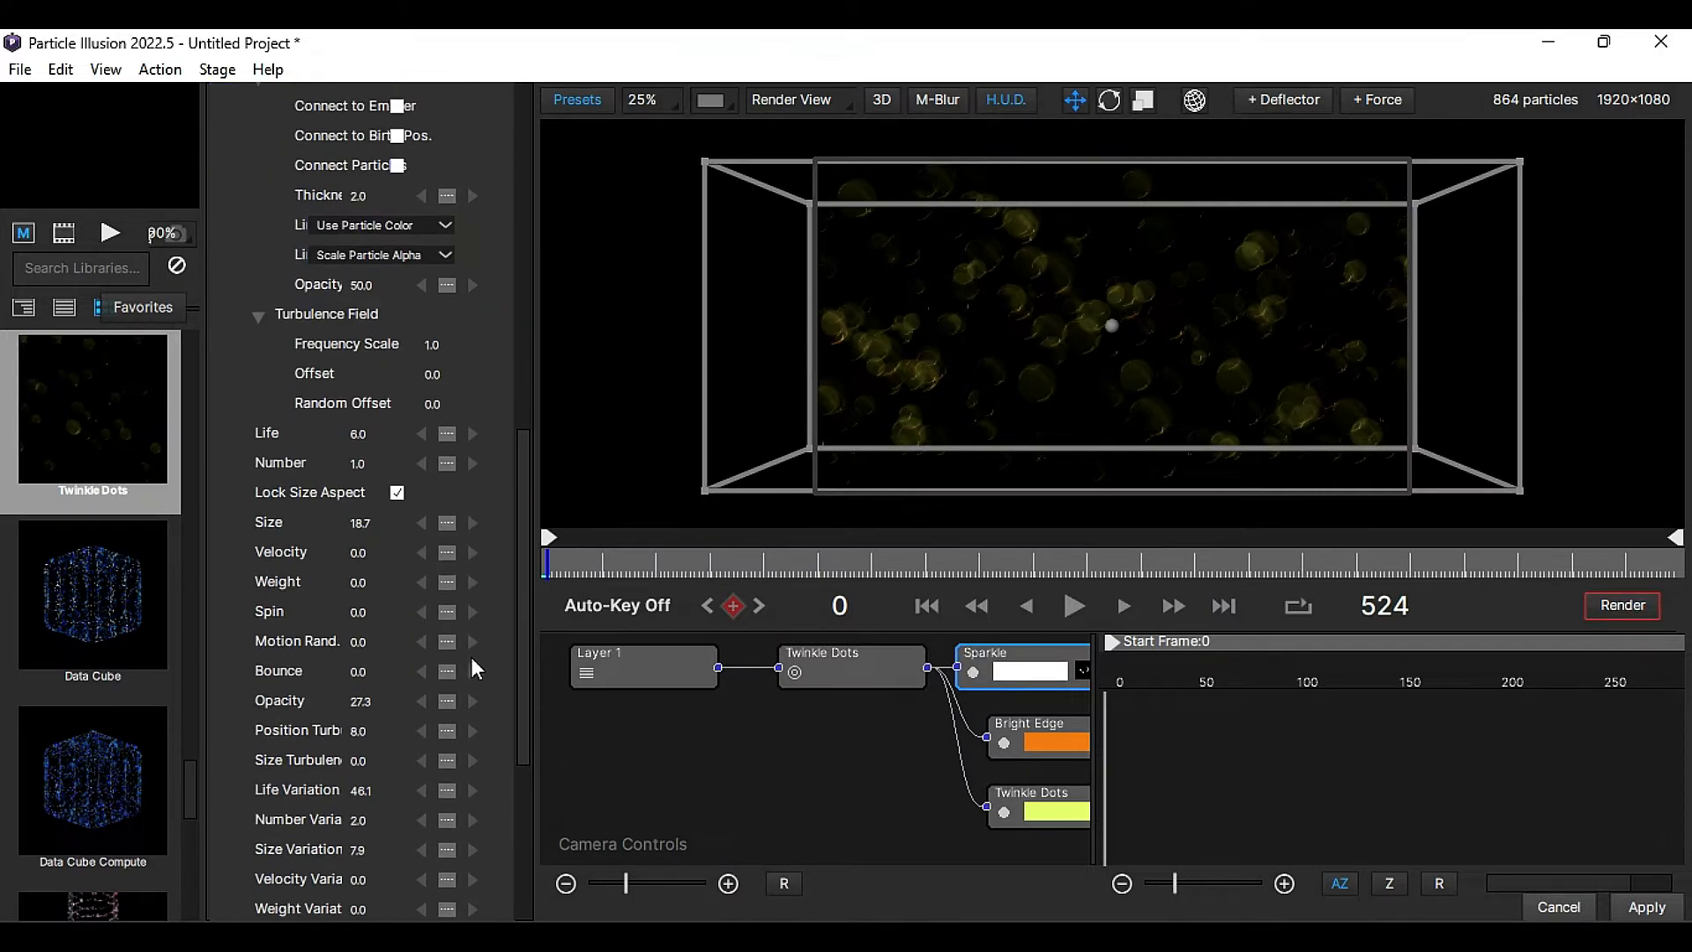
left_click(387, 641)
- Change the Bright Edge particle's color gradient to solid white
left_click(1005, 730)
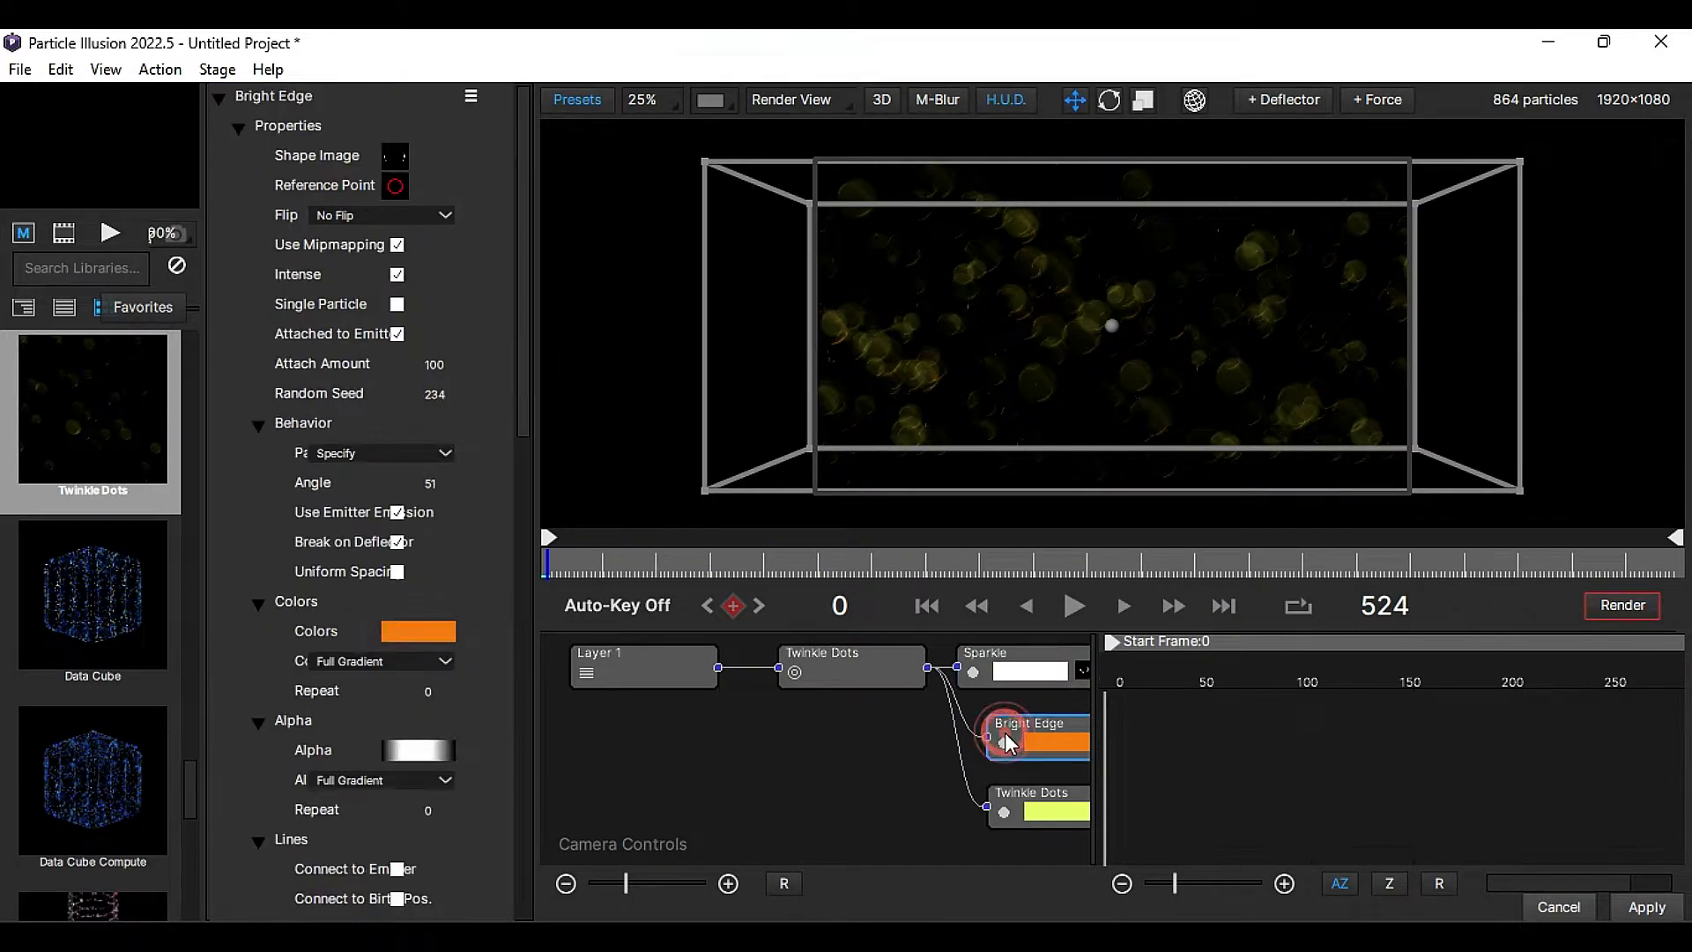
left_click(420, 632)
left_click(755, 530)
left_click(793, 429)
left_click(1009, 696)
left_click(1051, 590)
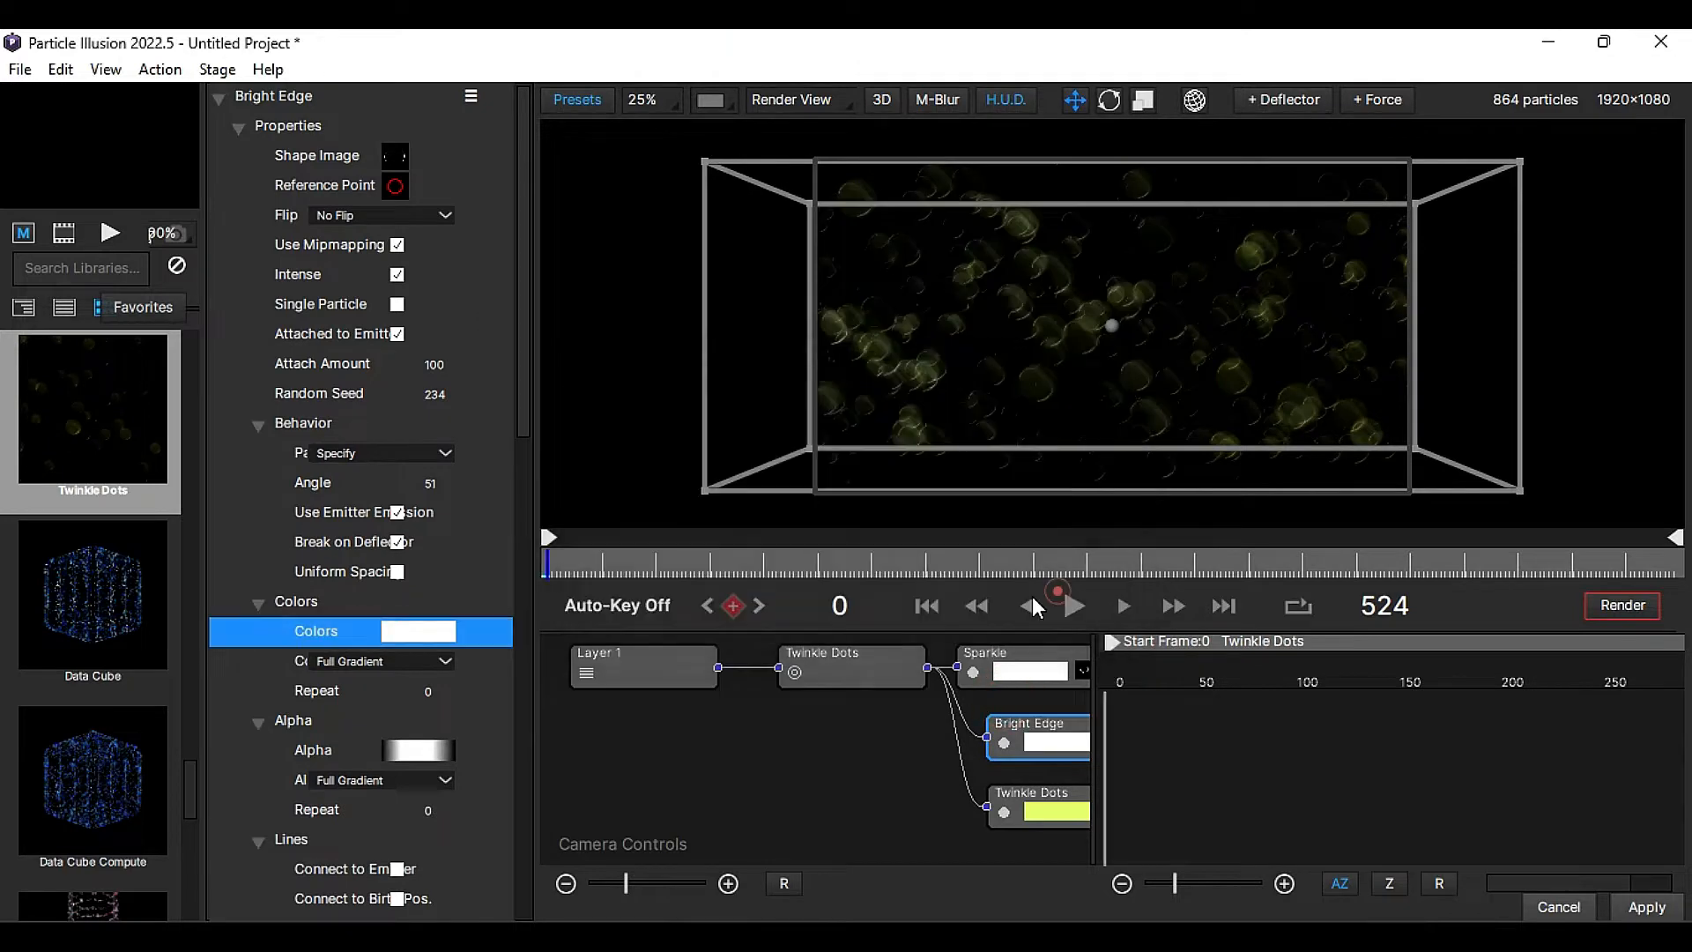
- Replace the Bright Edge particle's shape image with dust_01 and set its Motion Rand. to 811
left_click(393, 155)
left_click(954, 780)
left_click(1385, 839)
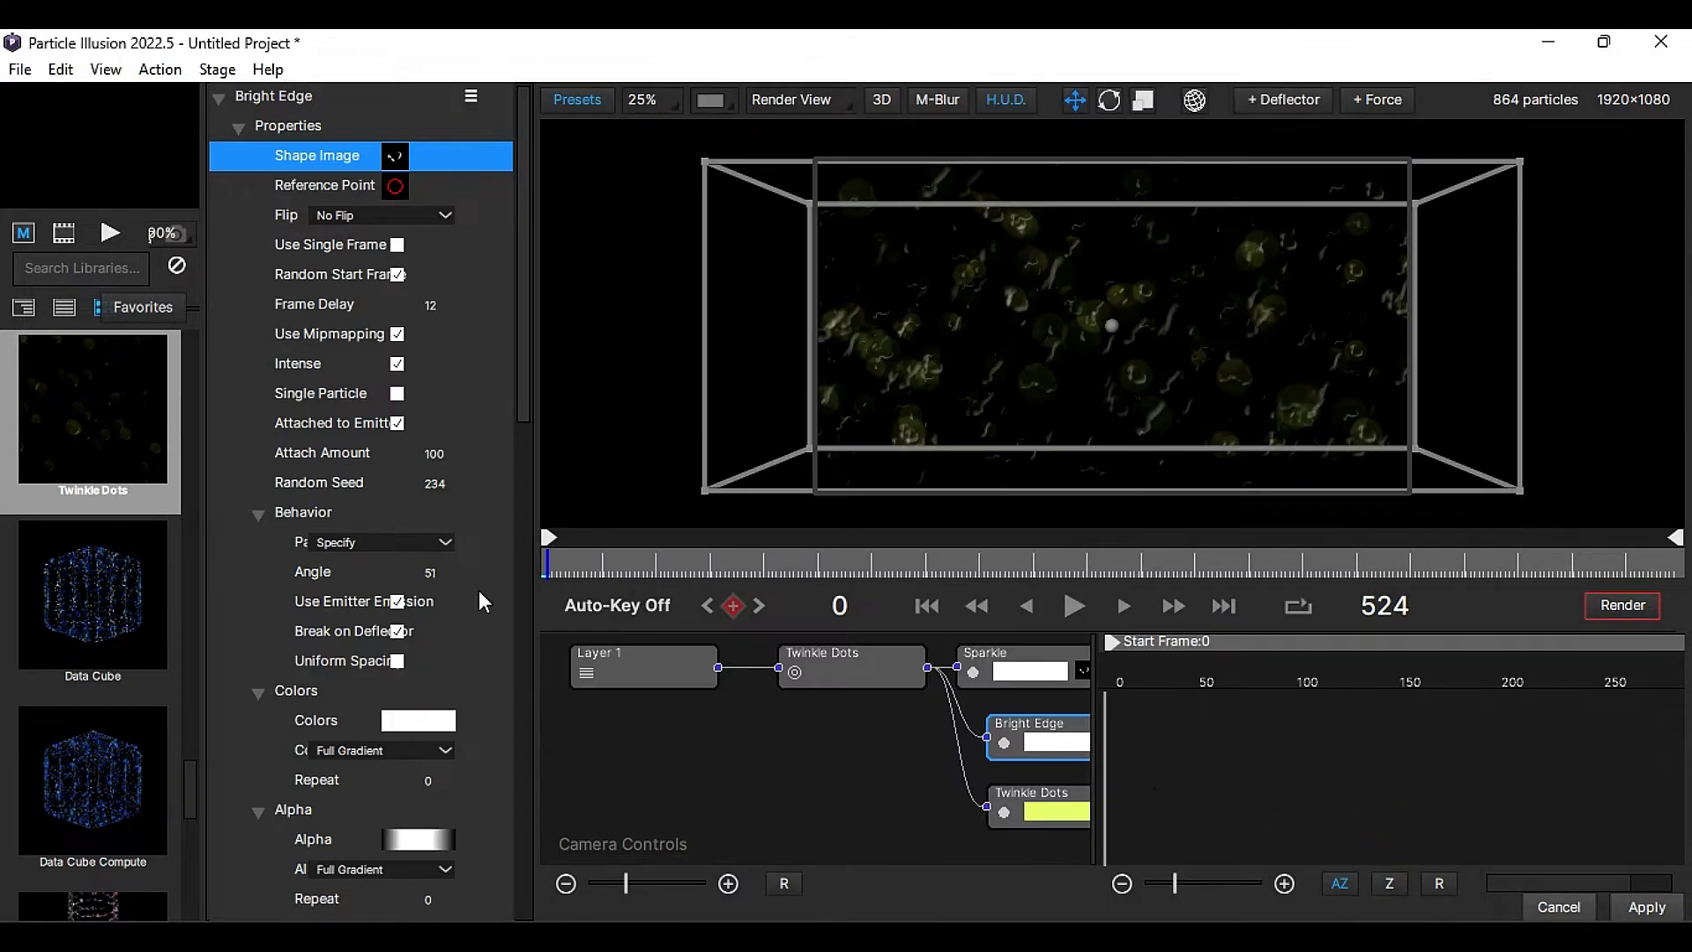
left_click_drag(523, 389, 536, 713)
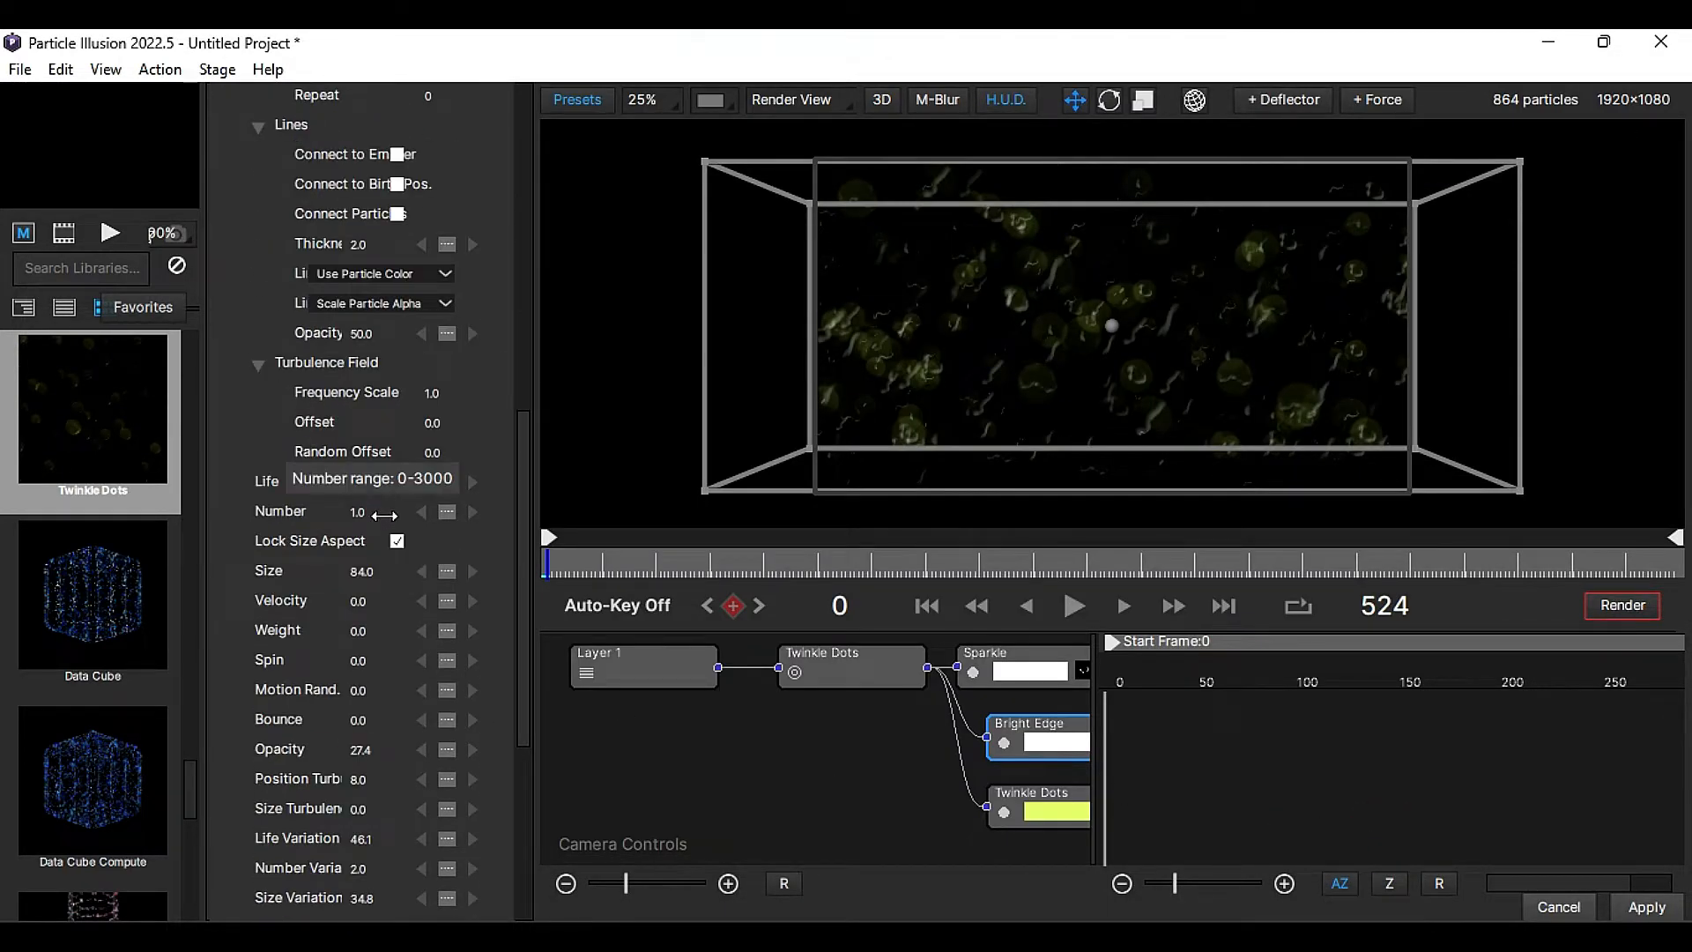
left_click(361, 691)
type("811")
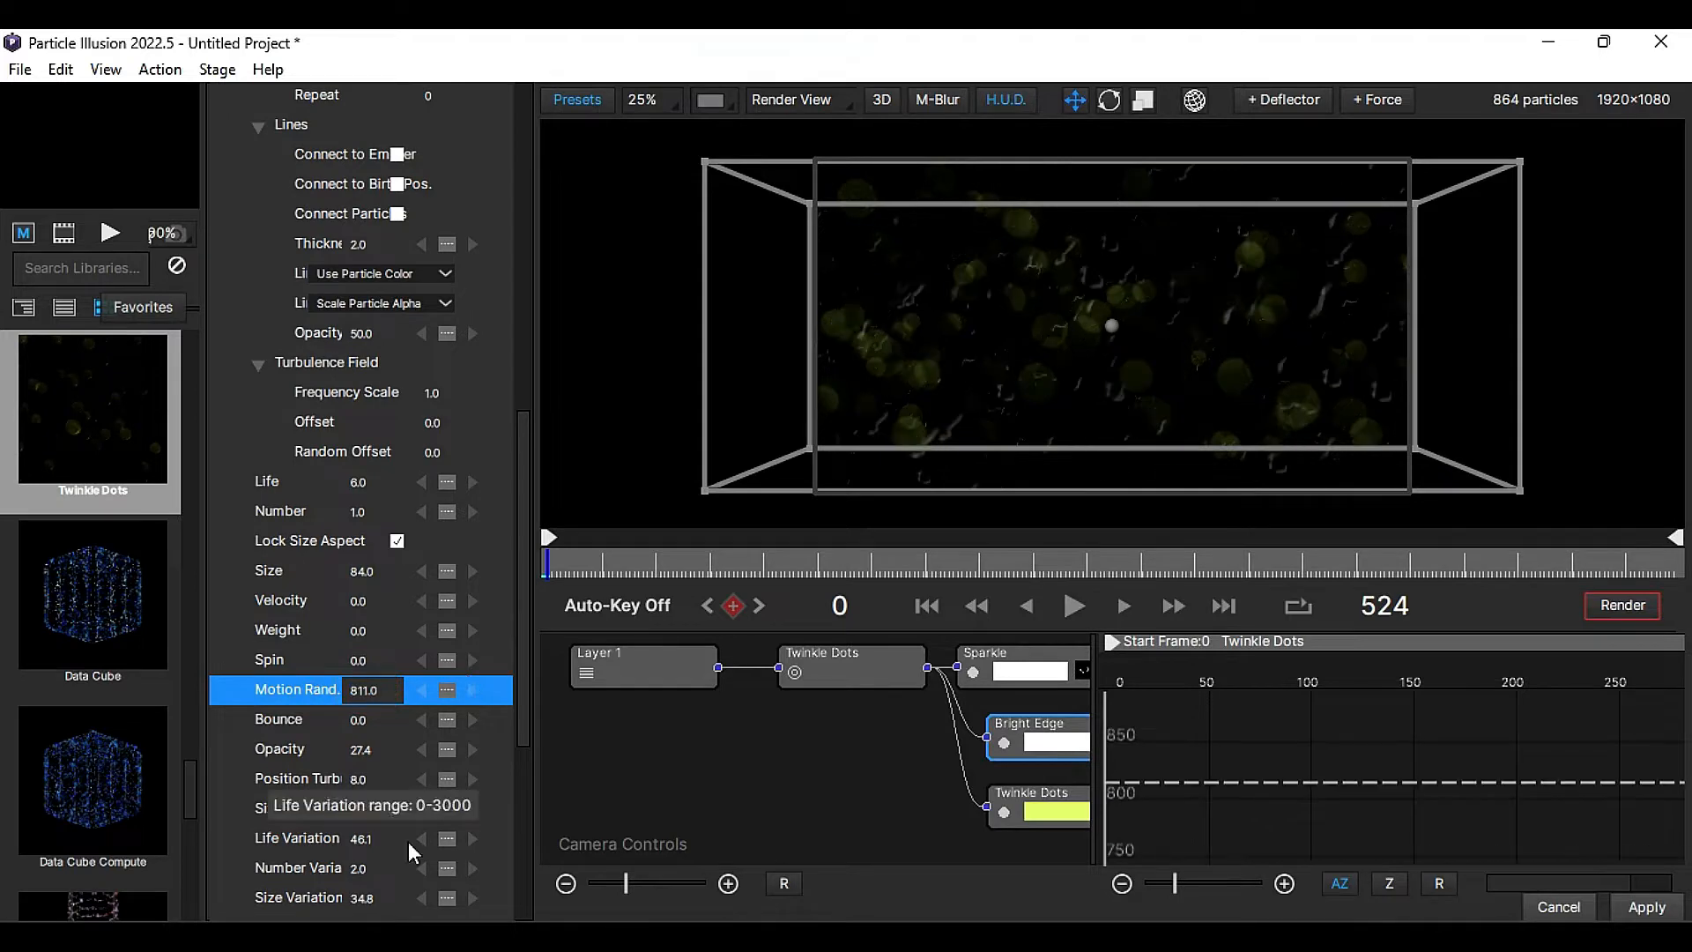
- Replace the shape image of the Twinkle Dots particle type with dust_01
left_click(1014, 803)
left_click(393, 157)
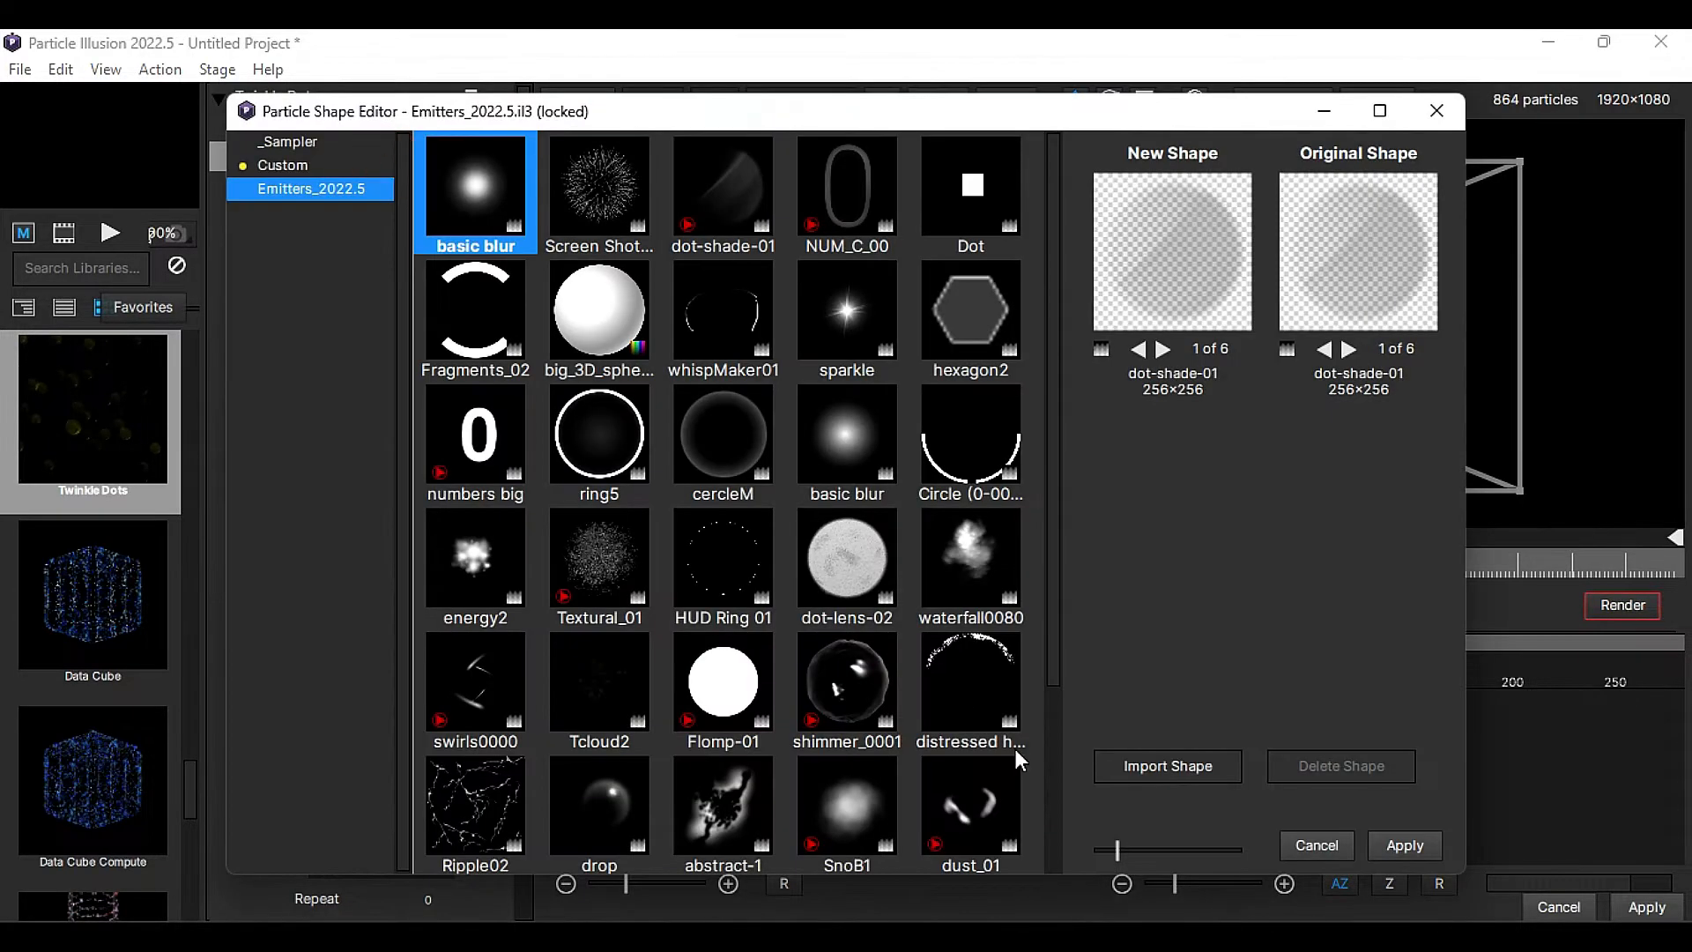
left_click(965, 802)
left_click(1410, 842)
- Change the Twinkle Dots particle's color gradient to solid white
left_click(418, 720)
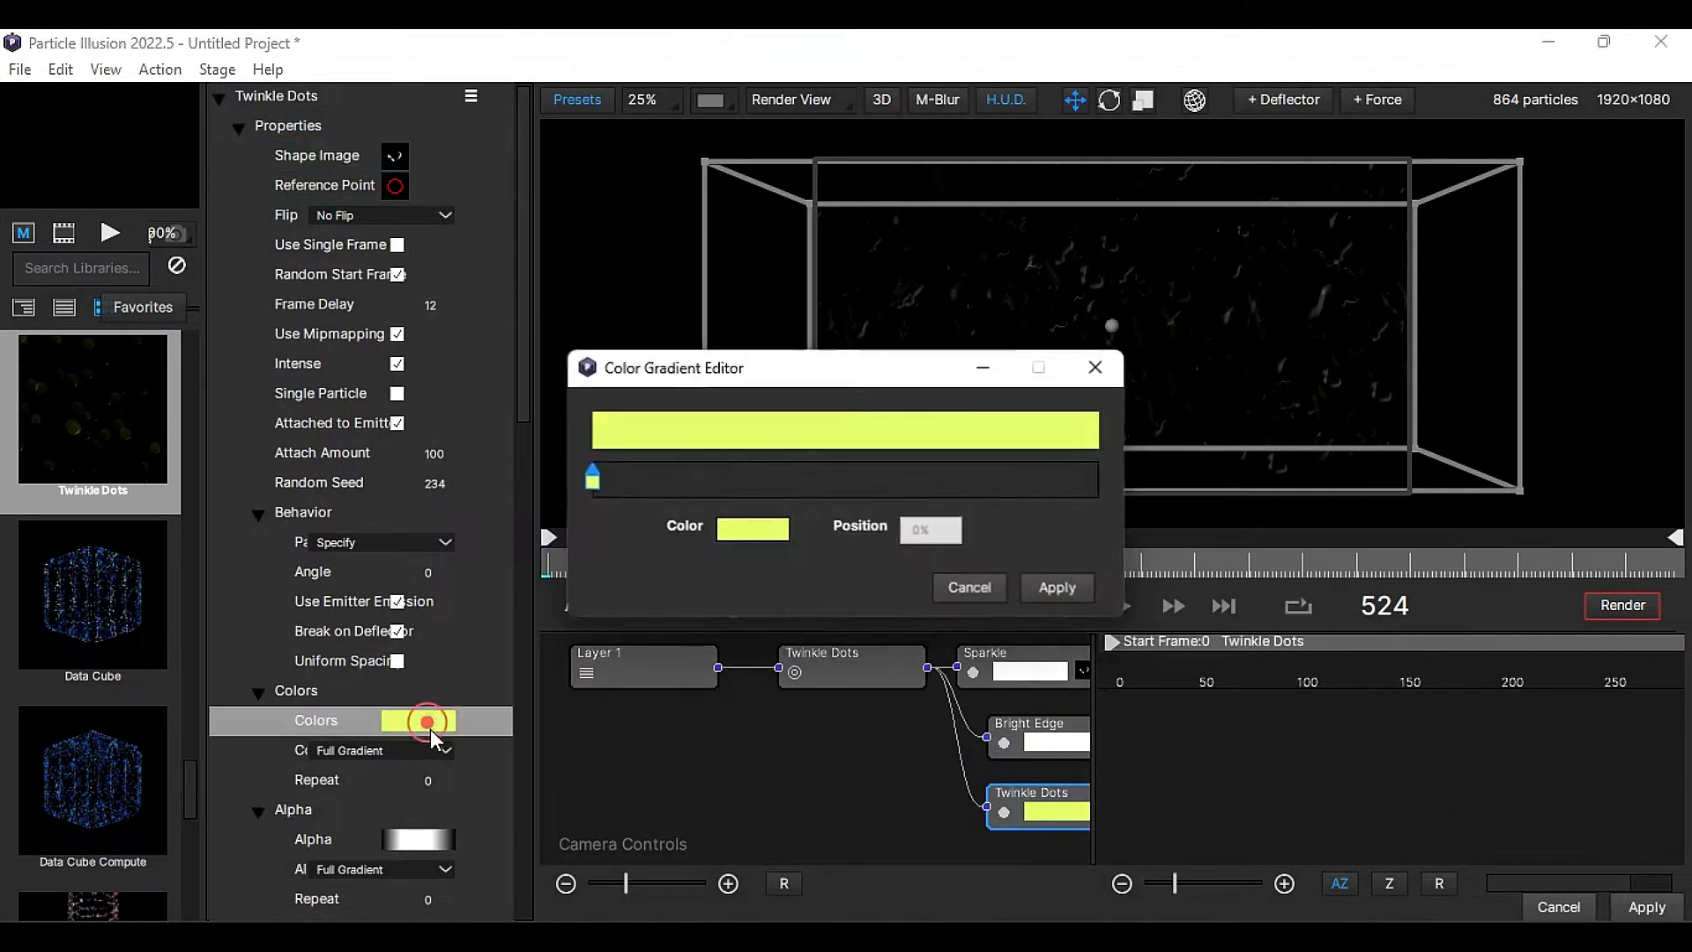
left_click(754, 528)
left_click(789, 431)
left_click(1023, 691)
left_click(1058, 587)
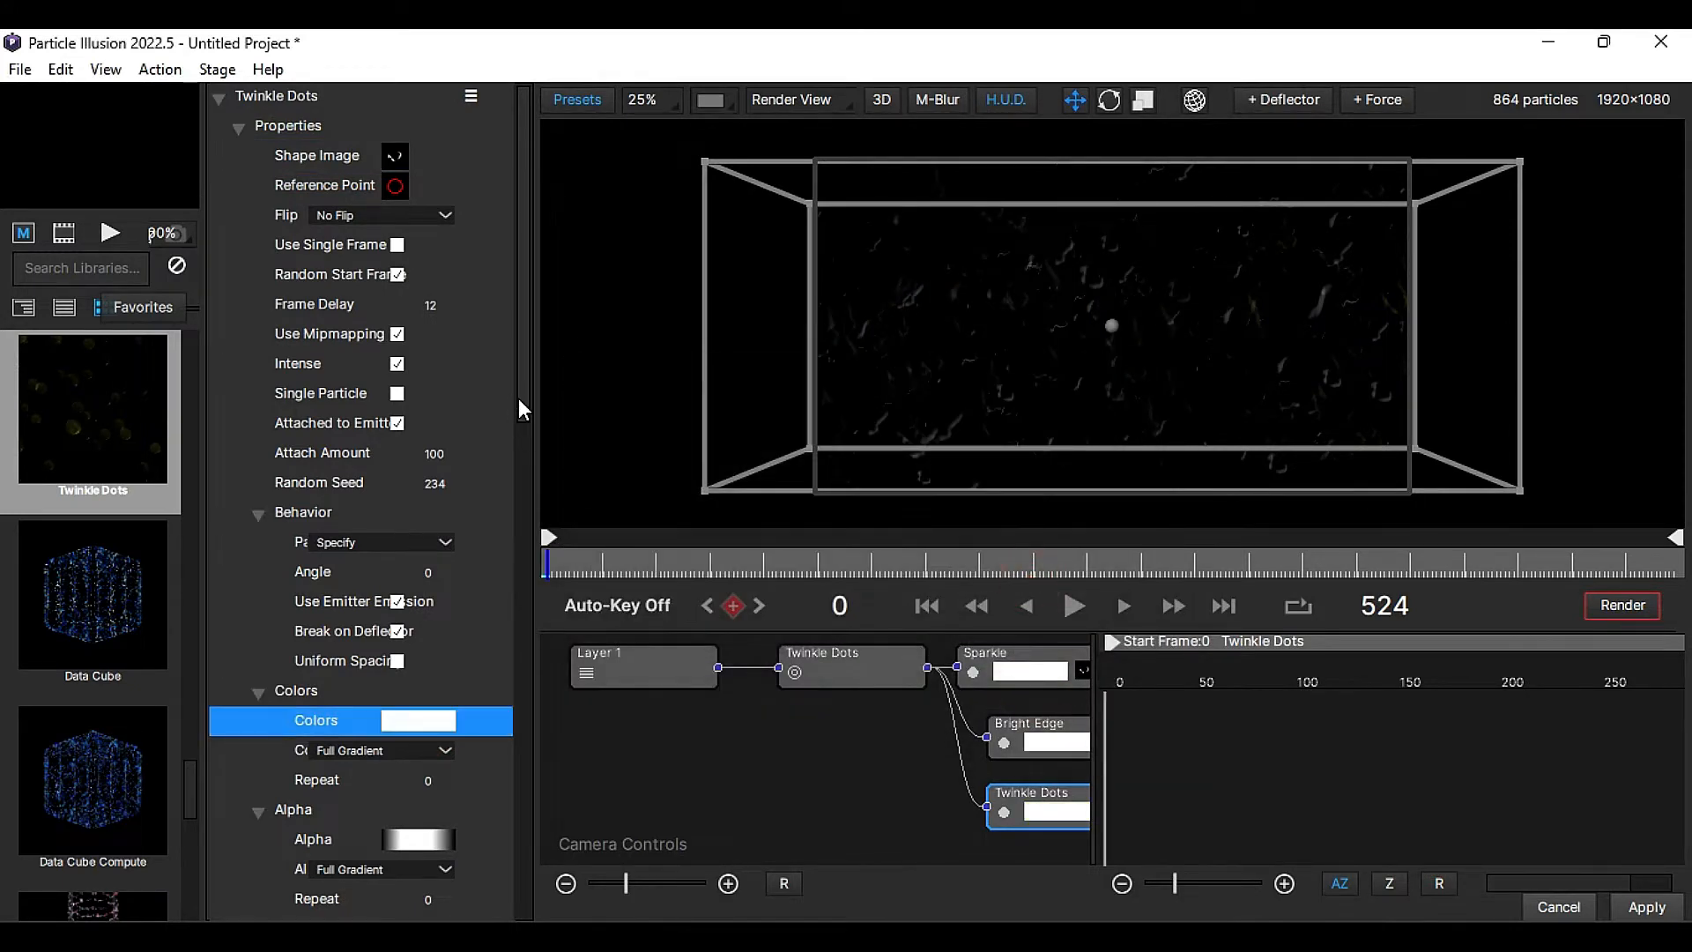
- Set the Motion Rand. of the Twinkle Dots particle type to 67
left_click_drag(521, 403, 525, 671)
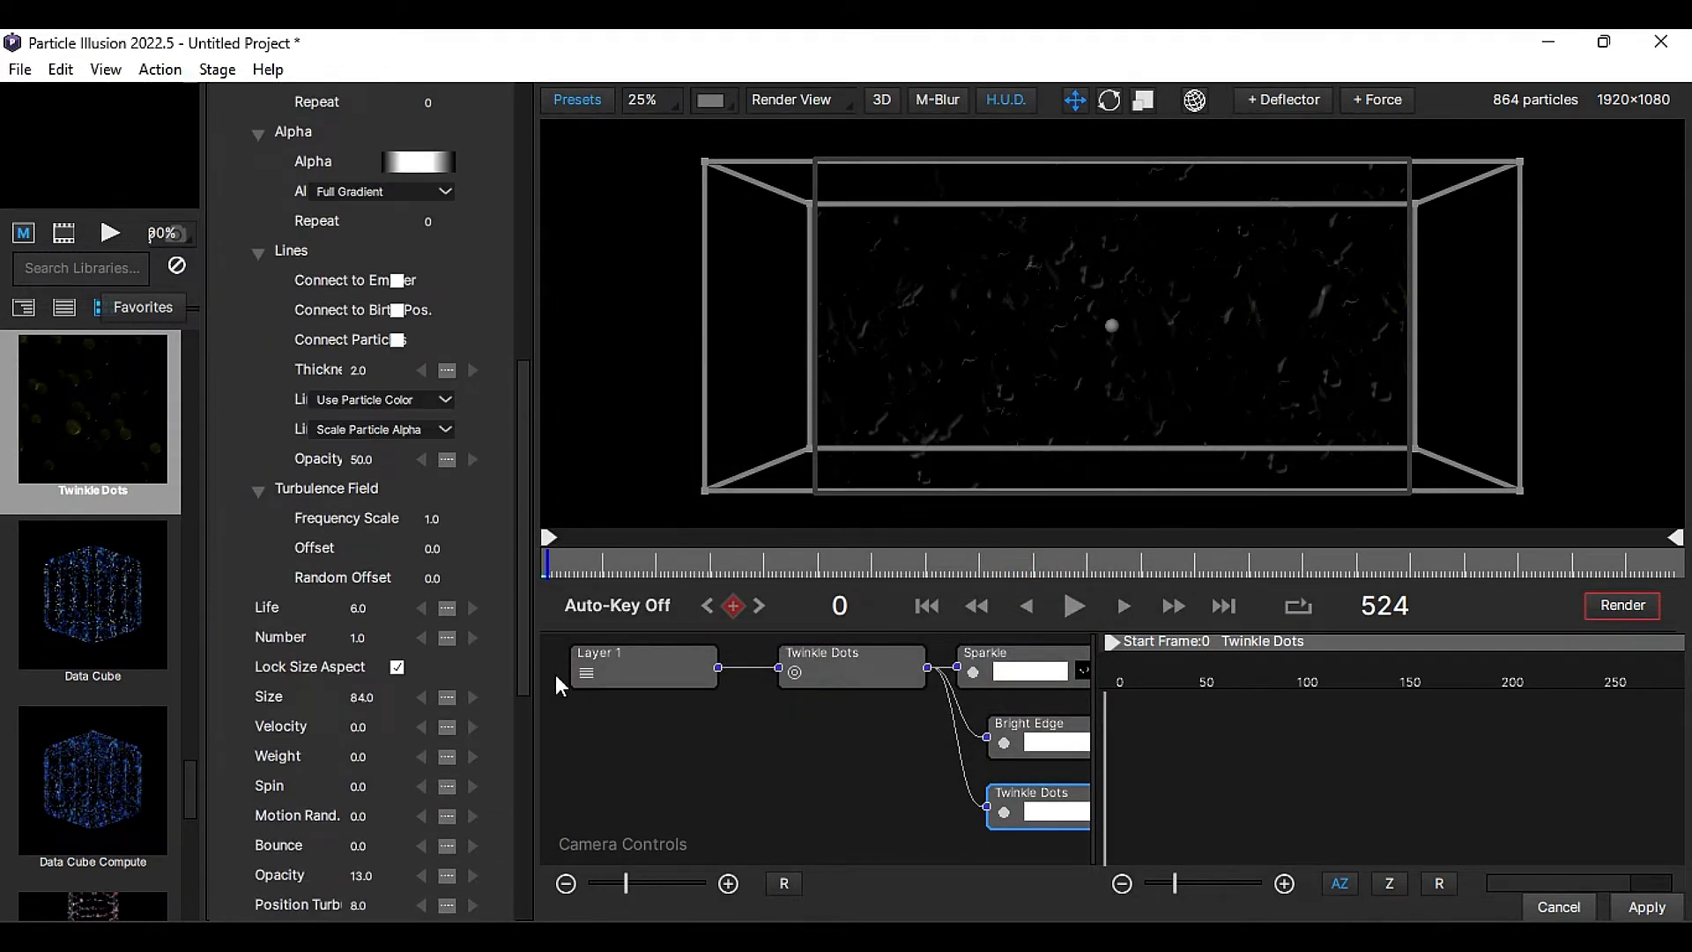
left_click(365, 821)
type("67")
key("Return")
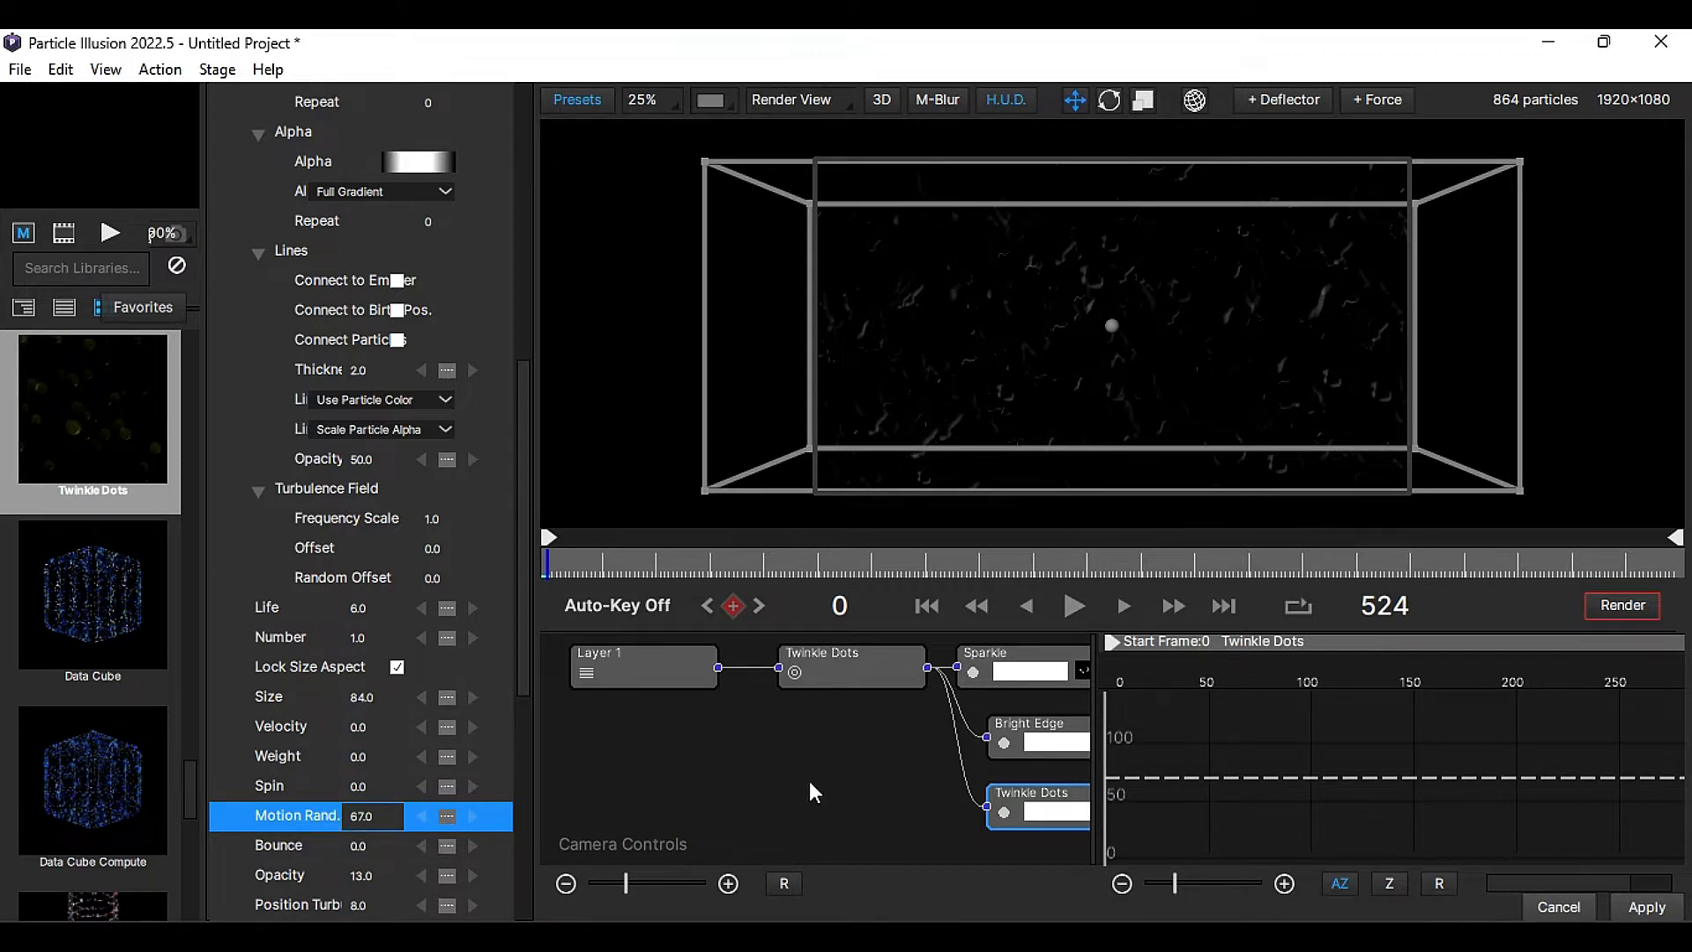
- Set the Sparkle particle's Weight to -20 and its Velocity to 10
left_click(1022, 670)
left_click_drag(527, 357, 573, 636)
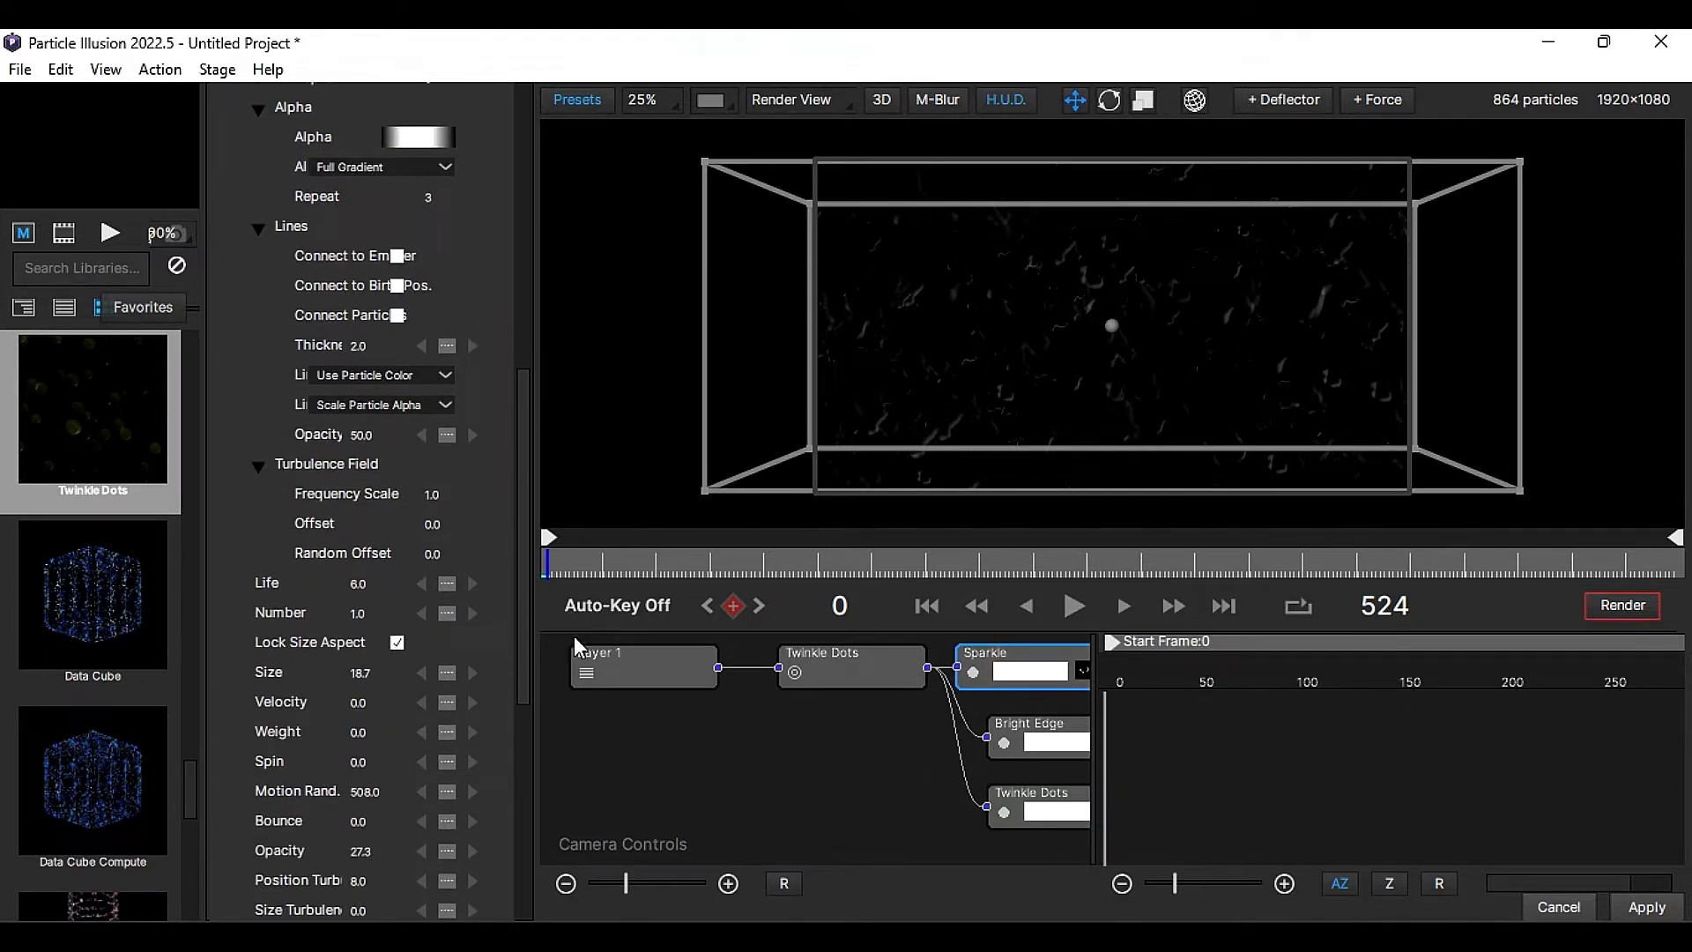
left_click_drag(356, 719, 387, 683)
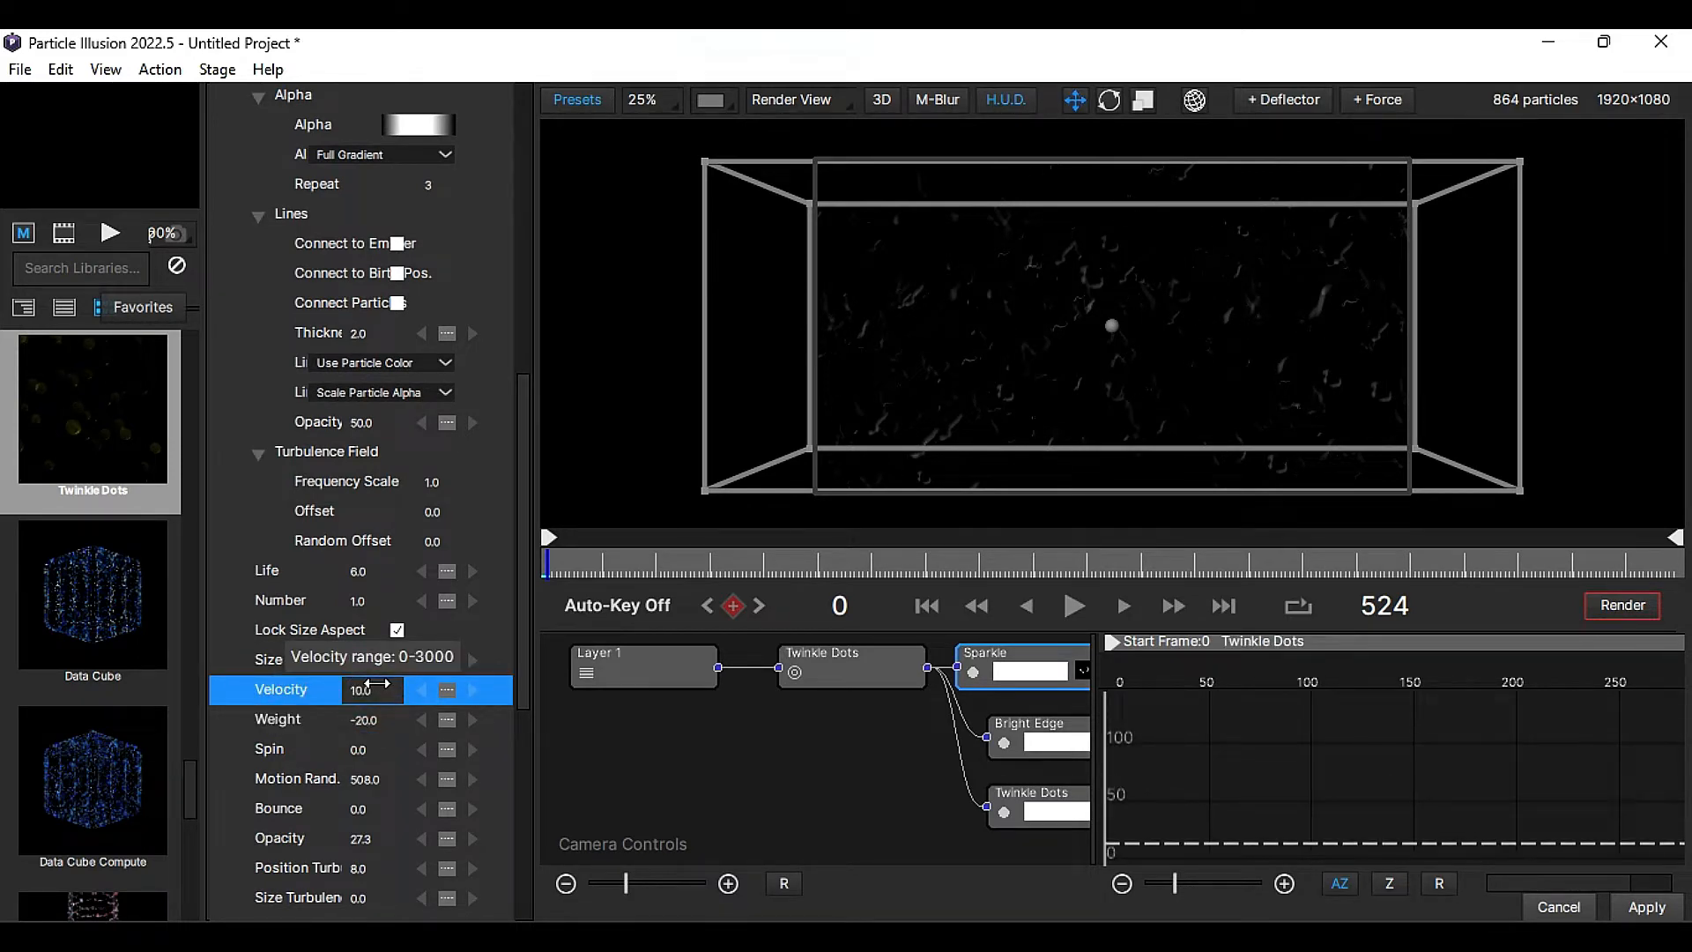
- Set the Bright Edge particle's Velocity to 37 and Size to 27, and preview the animation
left_click(1024, 742)
left_click_drag(522, 400, 545, 747)
left_click(364, 551)
left_click_drag(364, 551, 414, 558)
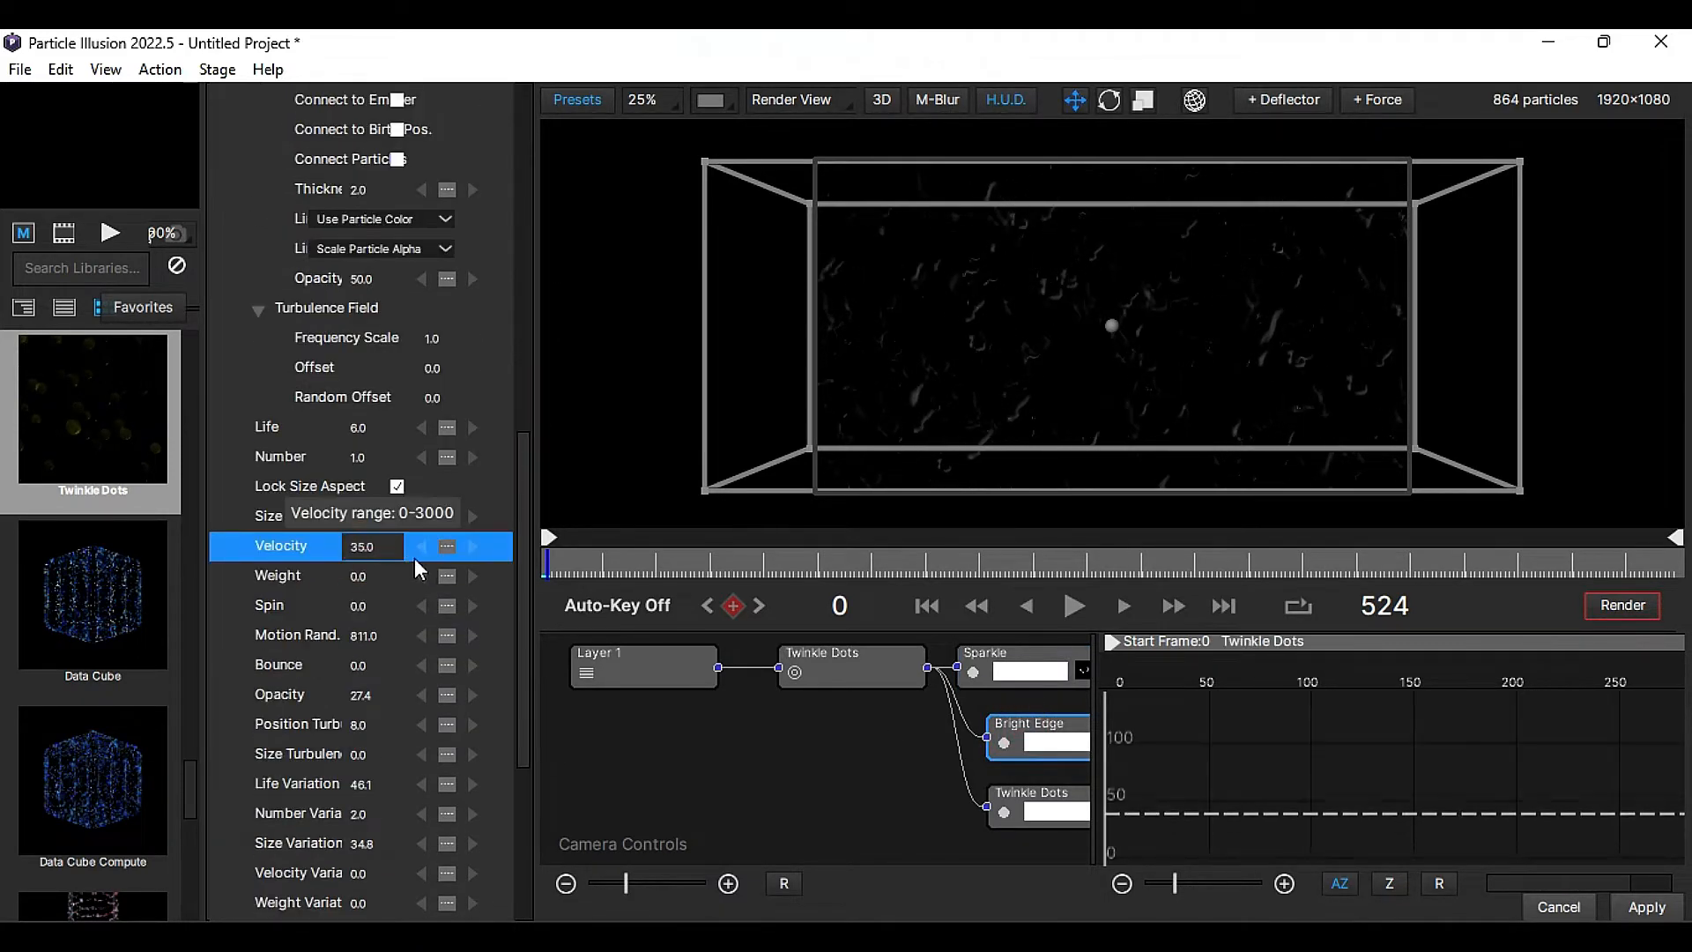
left_click(360, 515)
left_click_drag(283, 516, 343, 582)
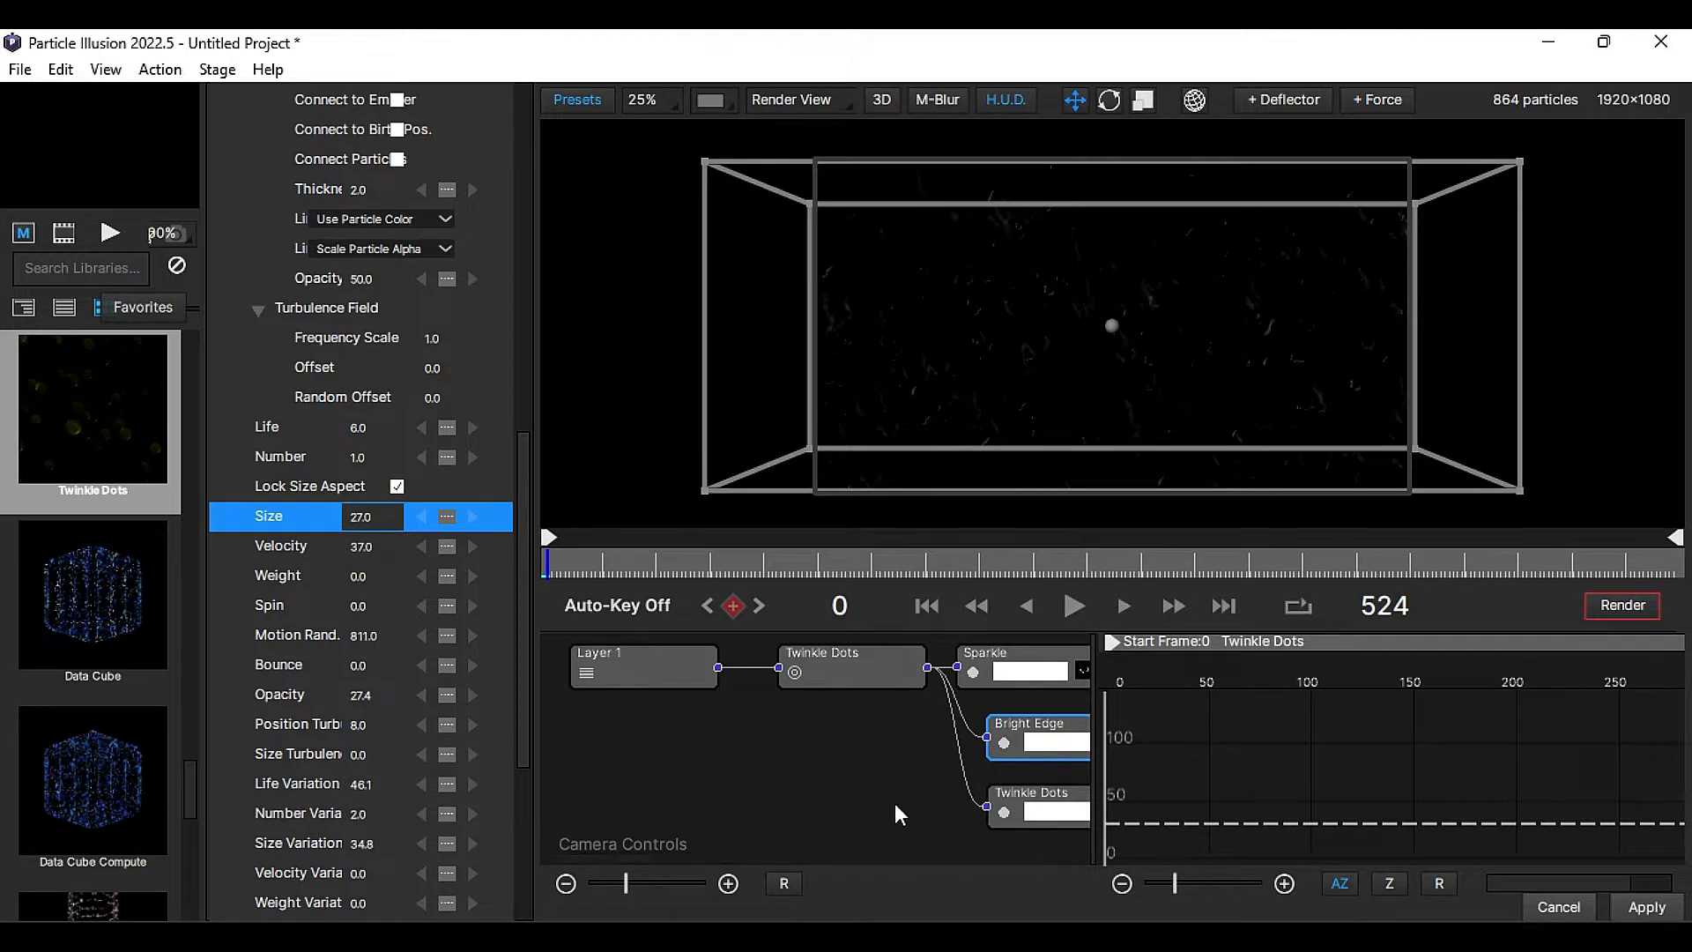
key("space")
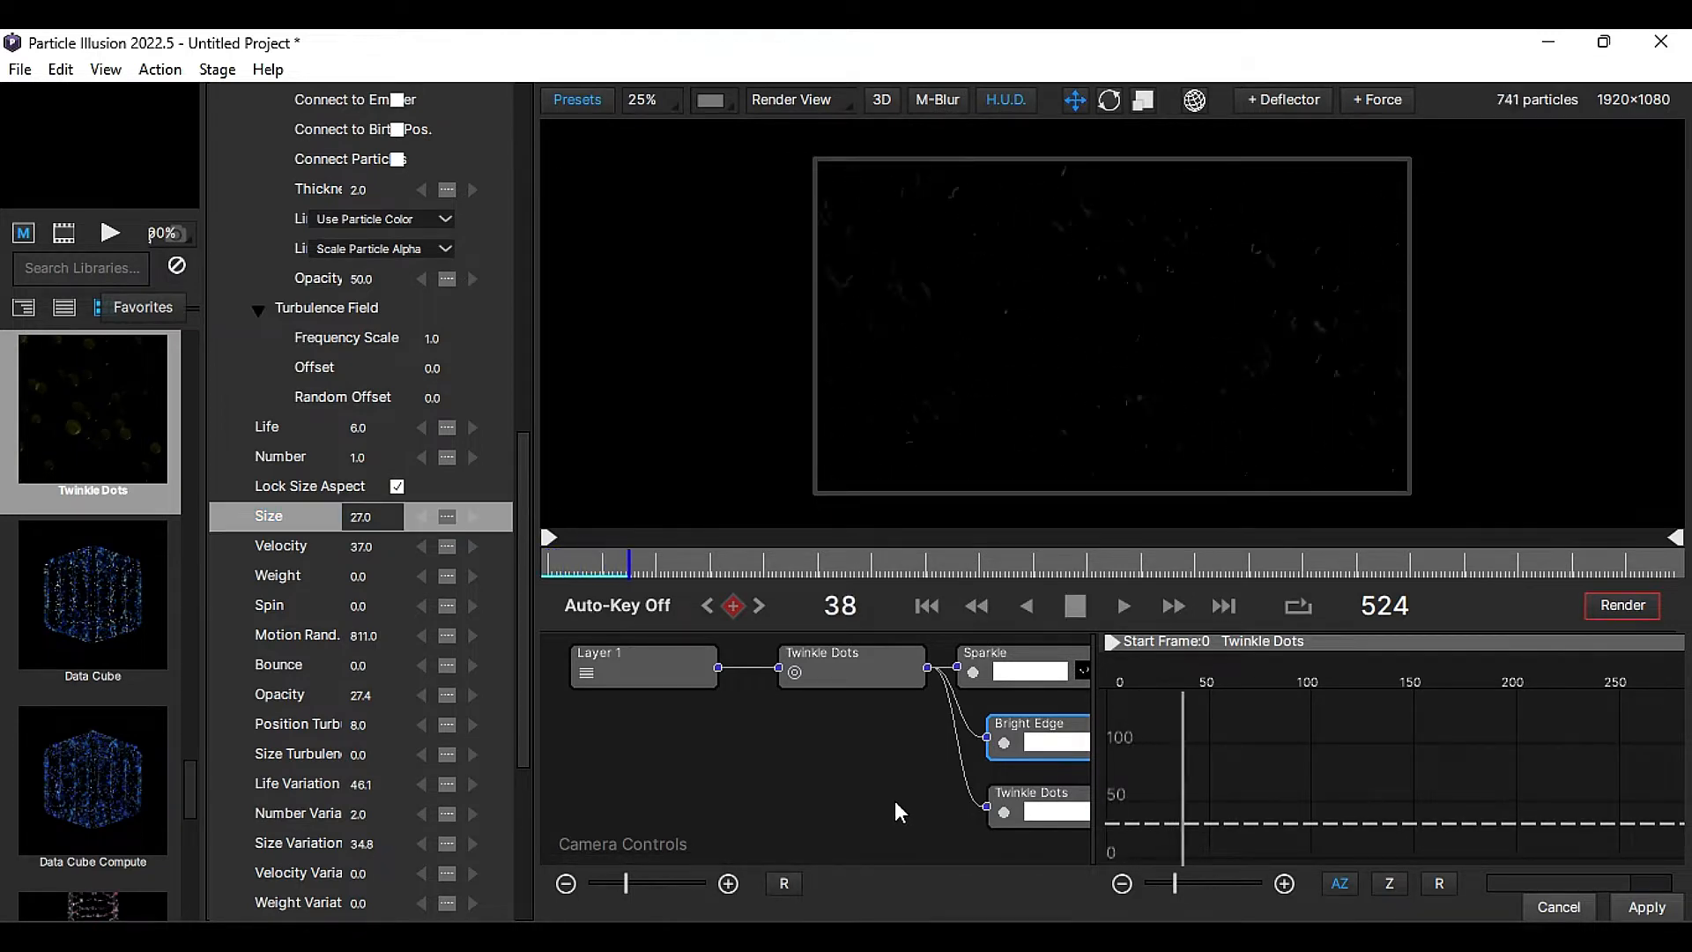
key("space")
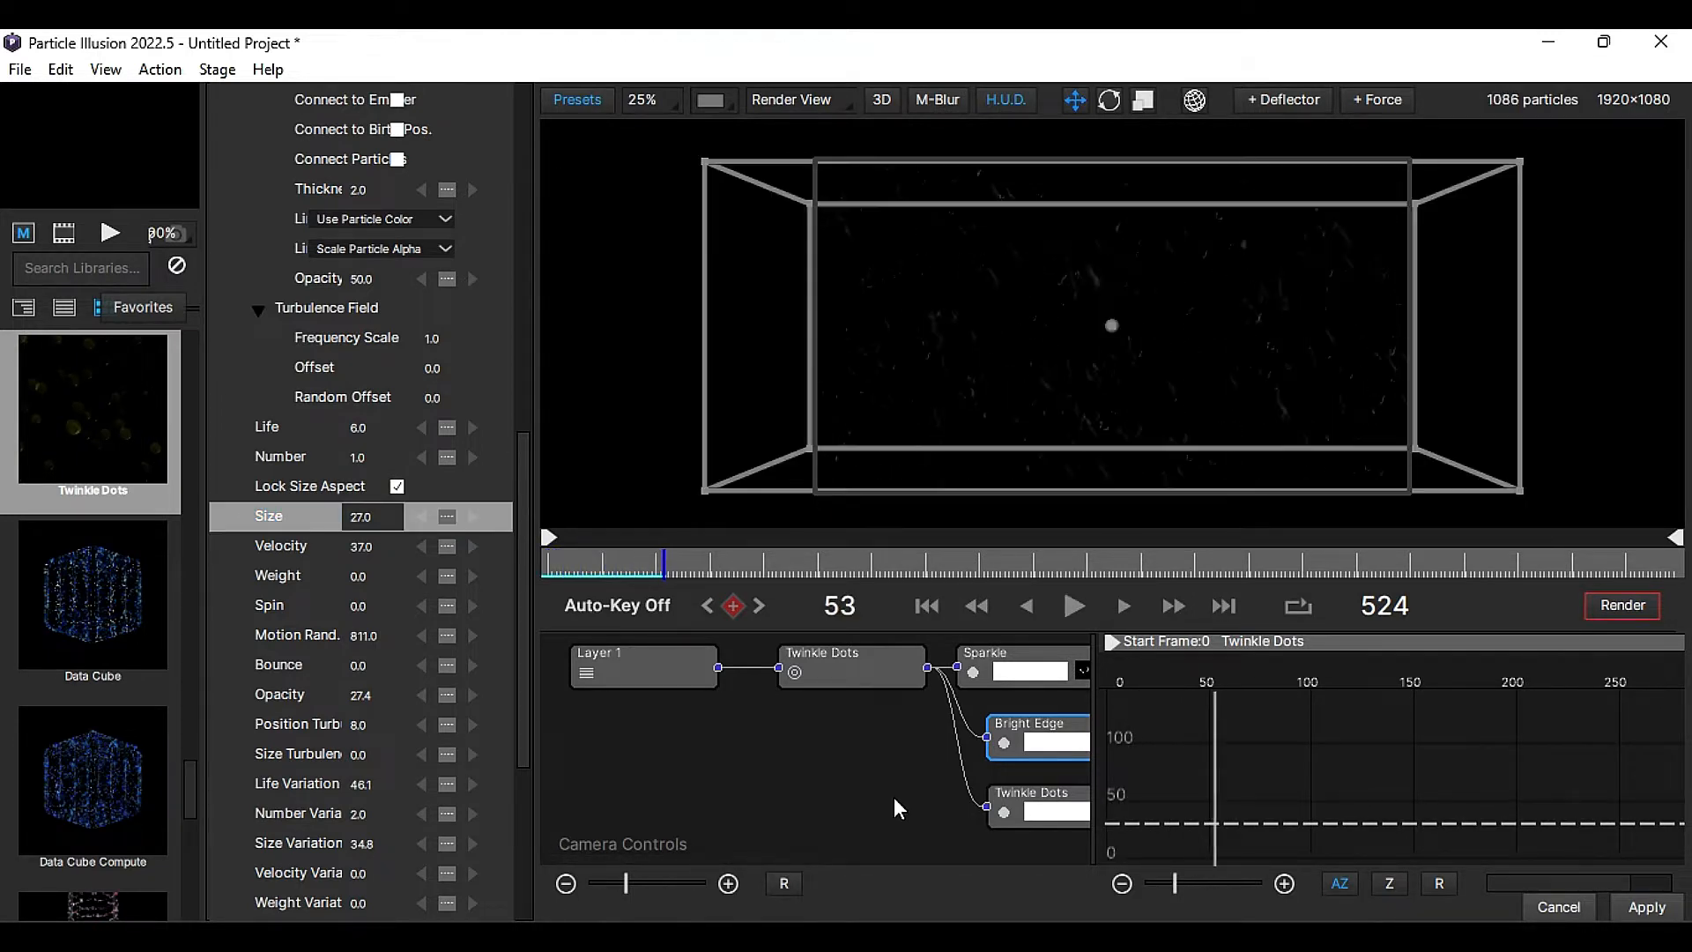
- Set the Twinkle Dots particle's Velocity to 153 and preview the motion from near the start of the timeline
left_click(1029, 815)
left_click_drag(523, 140, 520, 461)
left_click_drag(360, 608, 546, 628)
left_click(577, 562)
key("space")
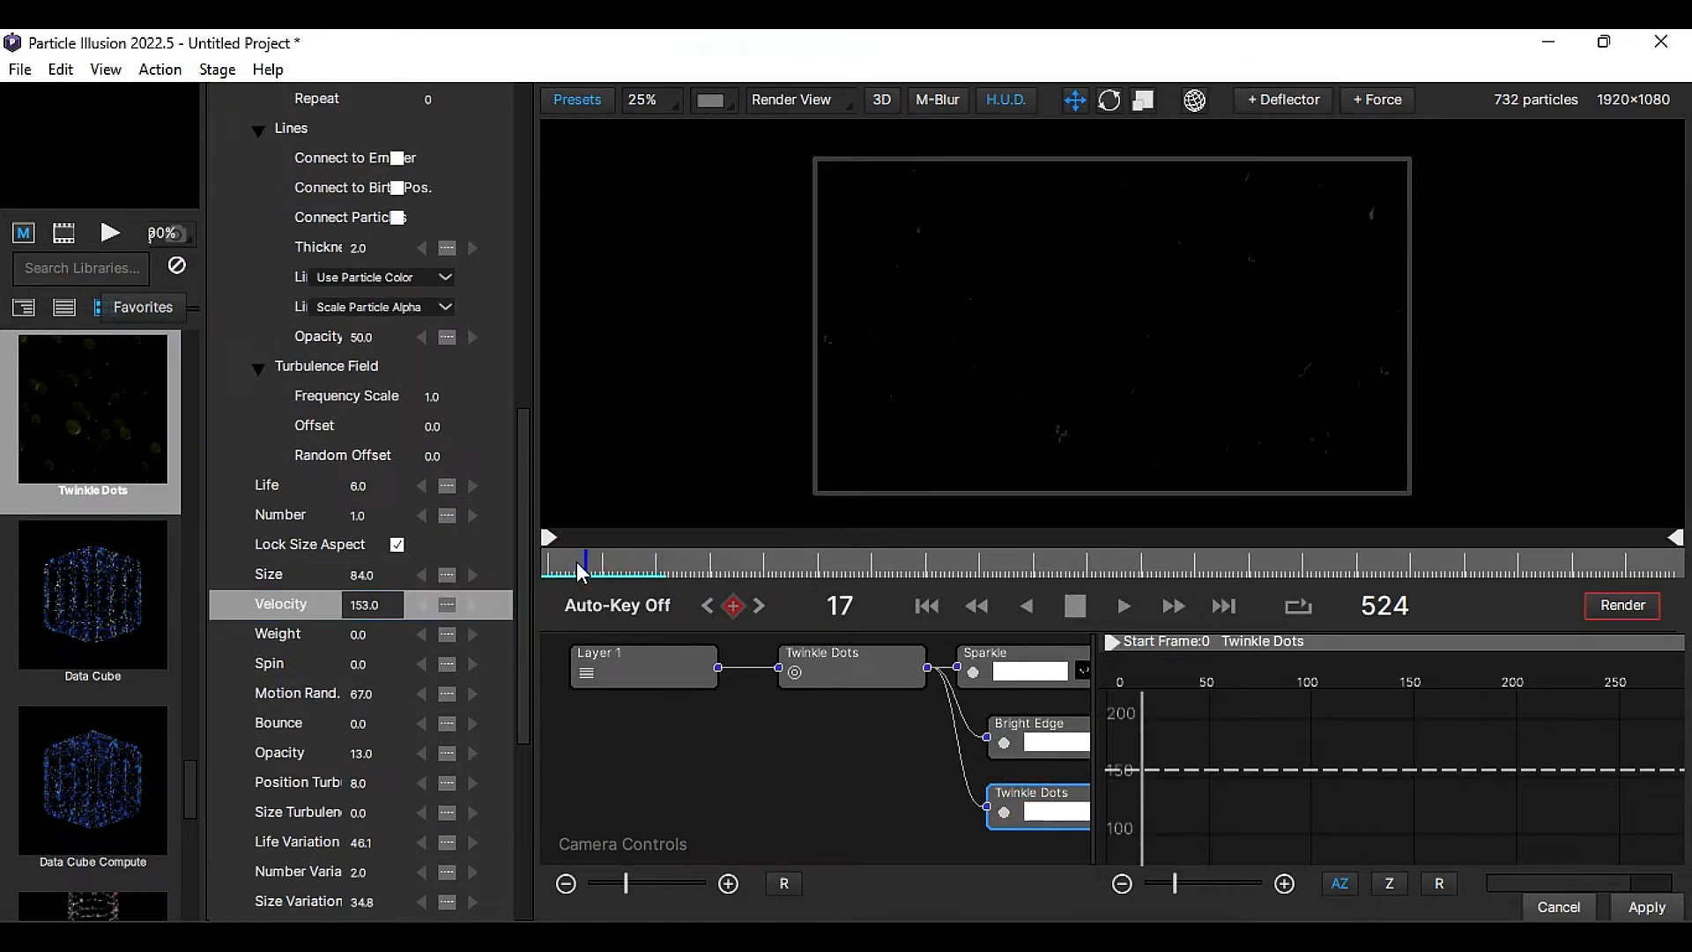
key("space")
- Raise the Twinkle Dots particle's Velocity to 538 and play back the animation to check the movement
left_click_drag(363, 606, 848, 606)
left_click(598, 557)
key("space")
key("space")
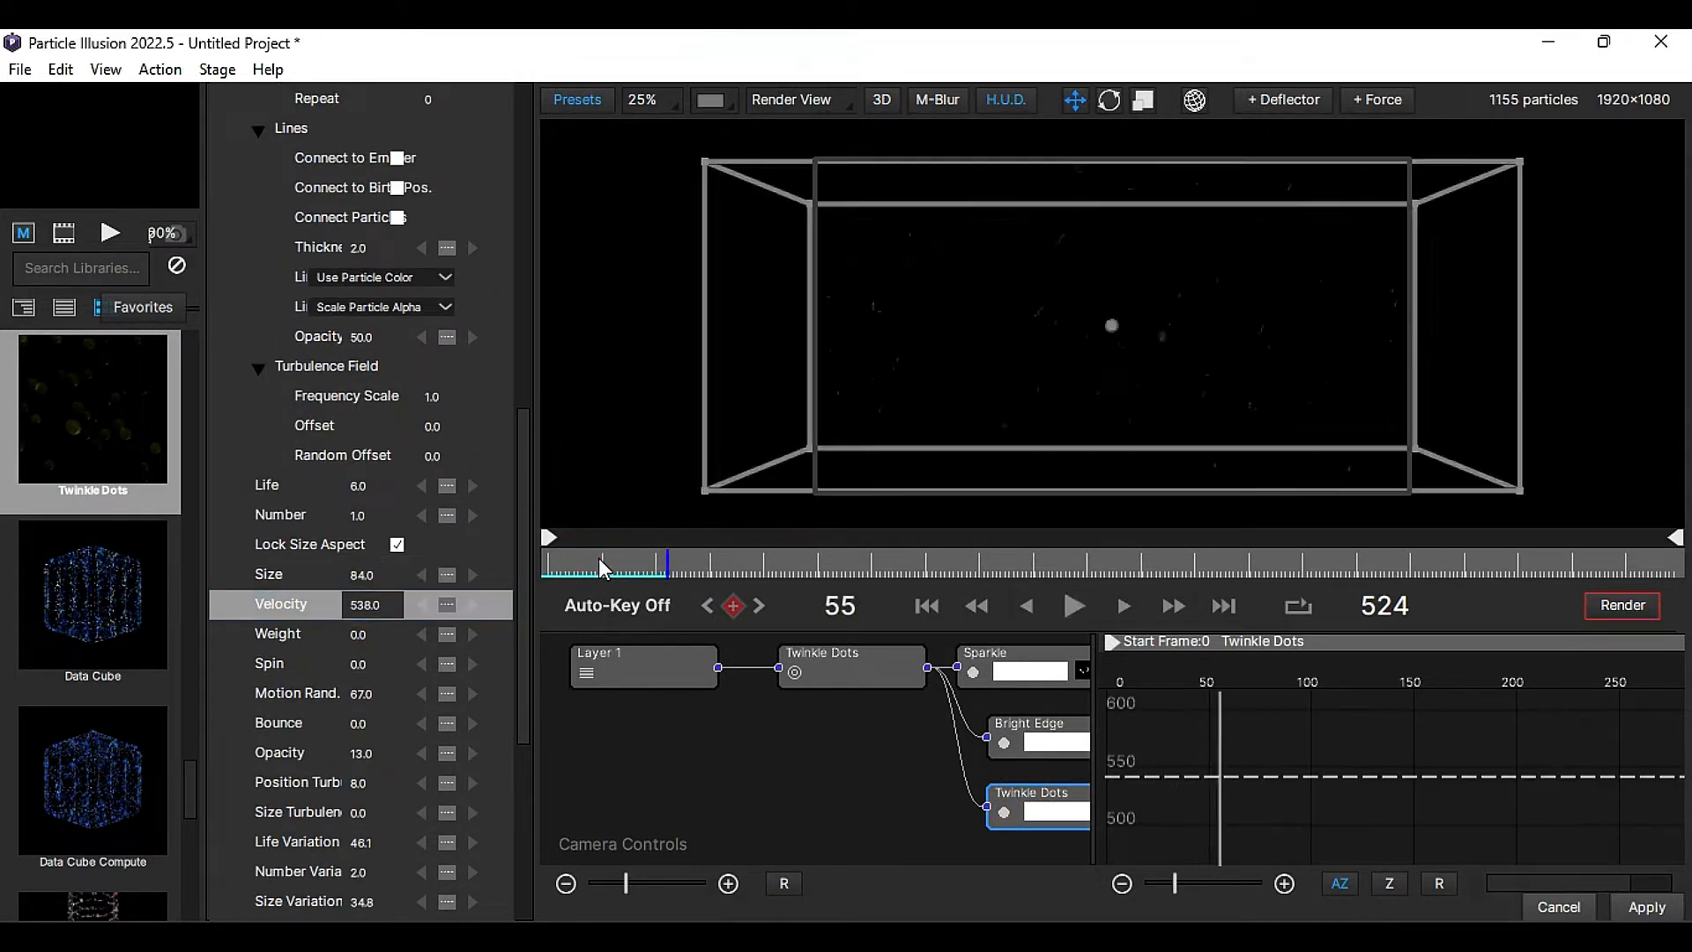
key("space")
key("space")
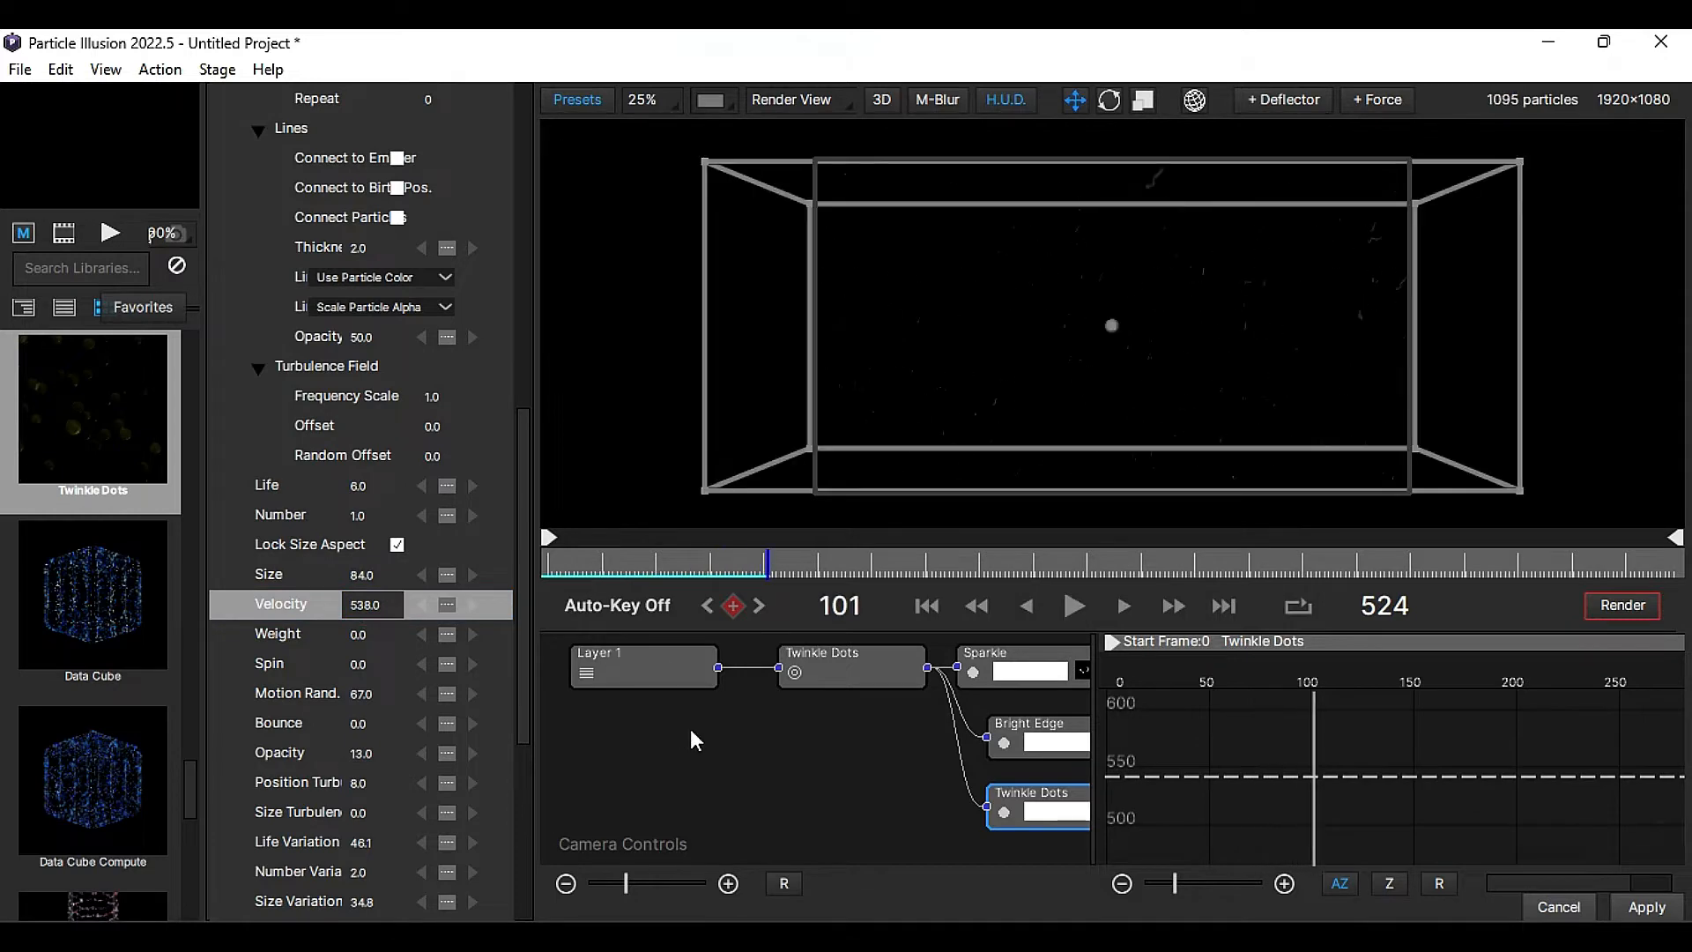
- Open the render settings and set the output file to 8mm in New folder, overwriting the existing file
left_click(1614, 611)
left_click(1229, 724)
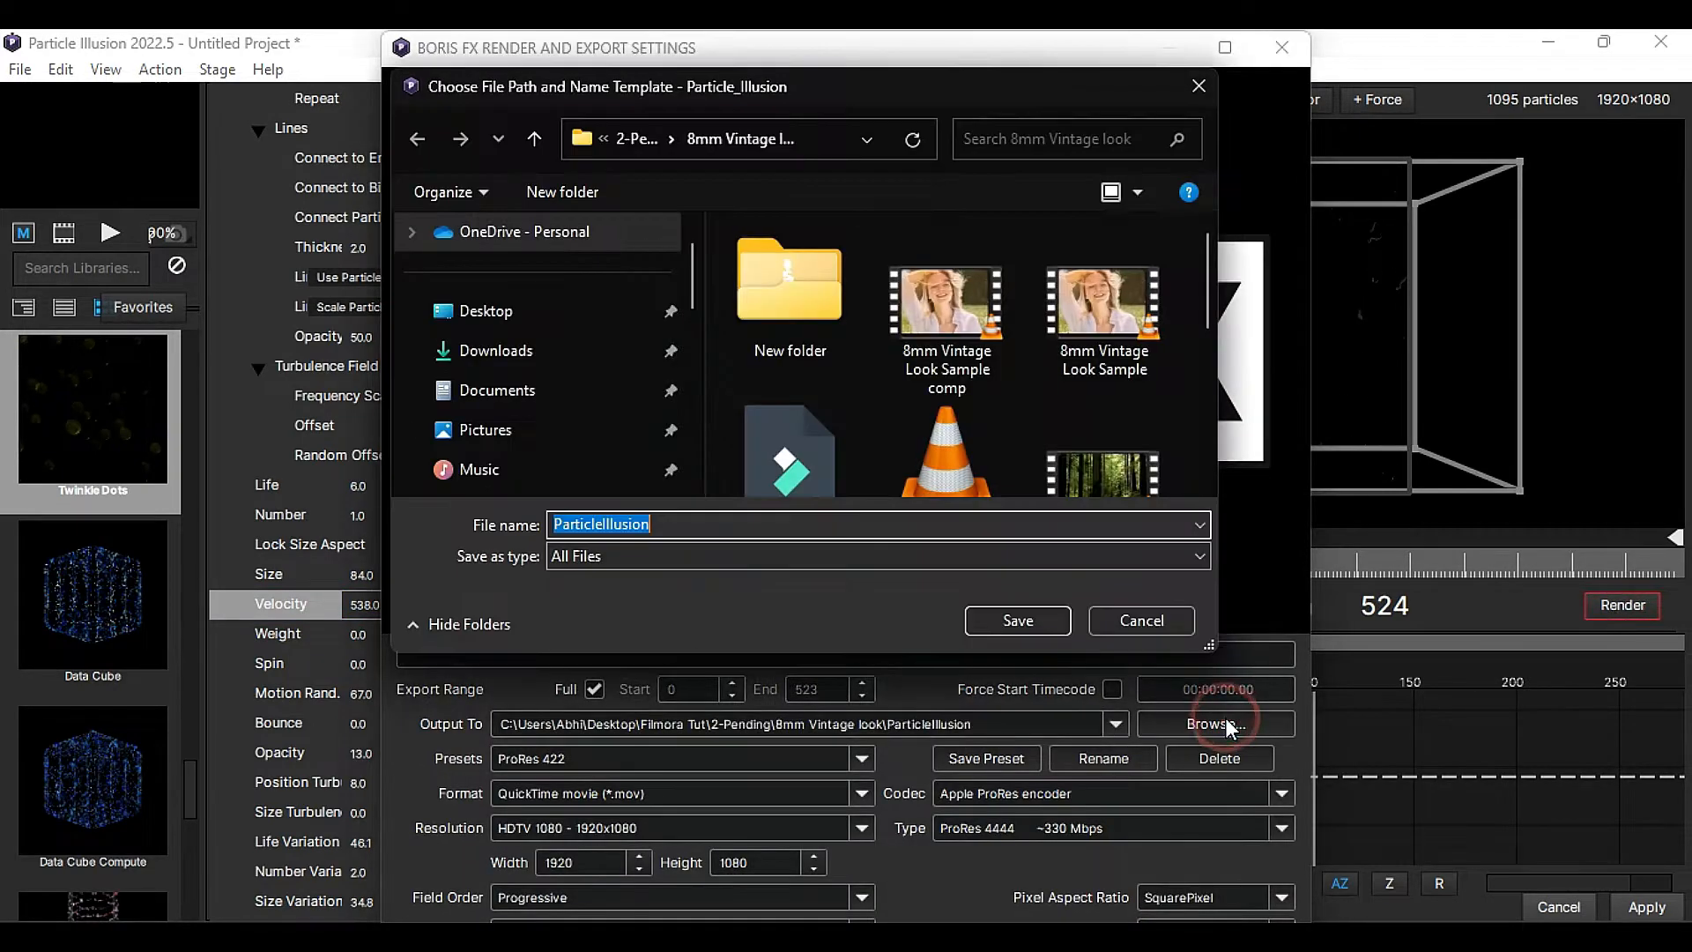
double_click(833, 335)
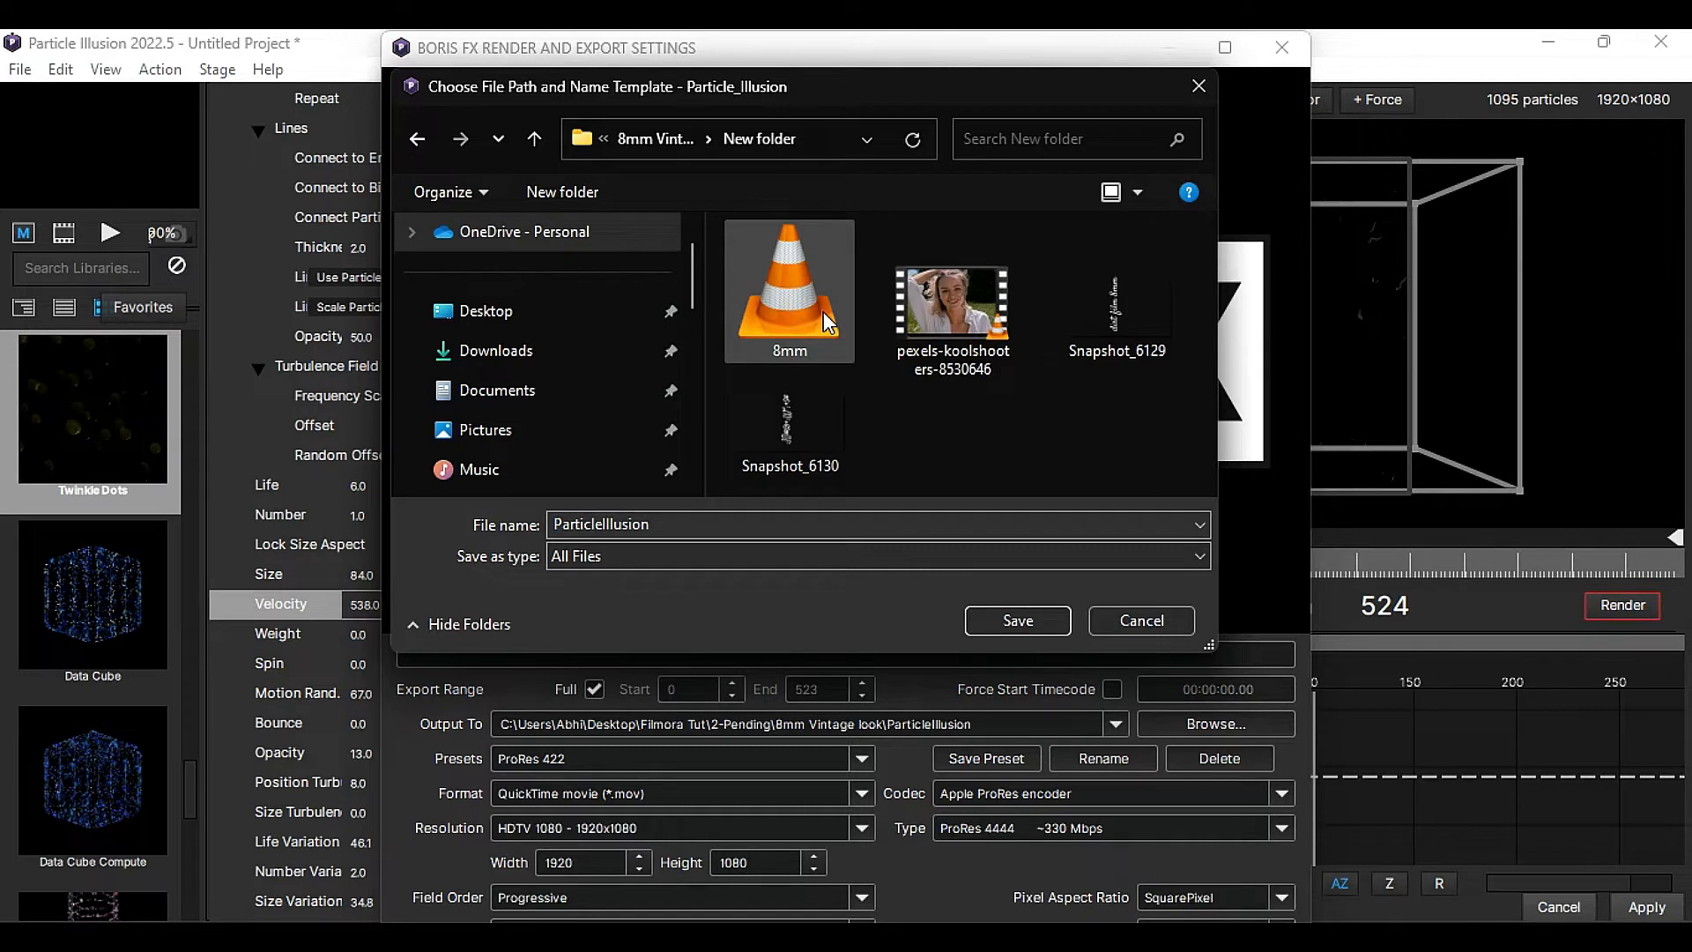
left_click(823, 310)
left_click(1018, 623)
left_click(905, 487)
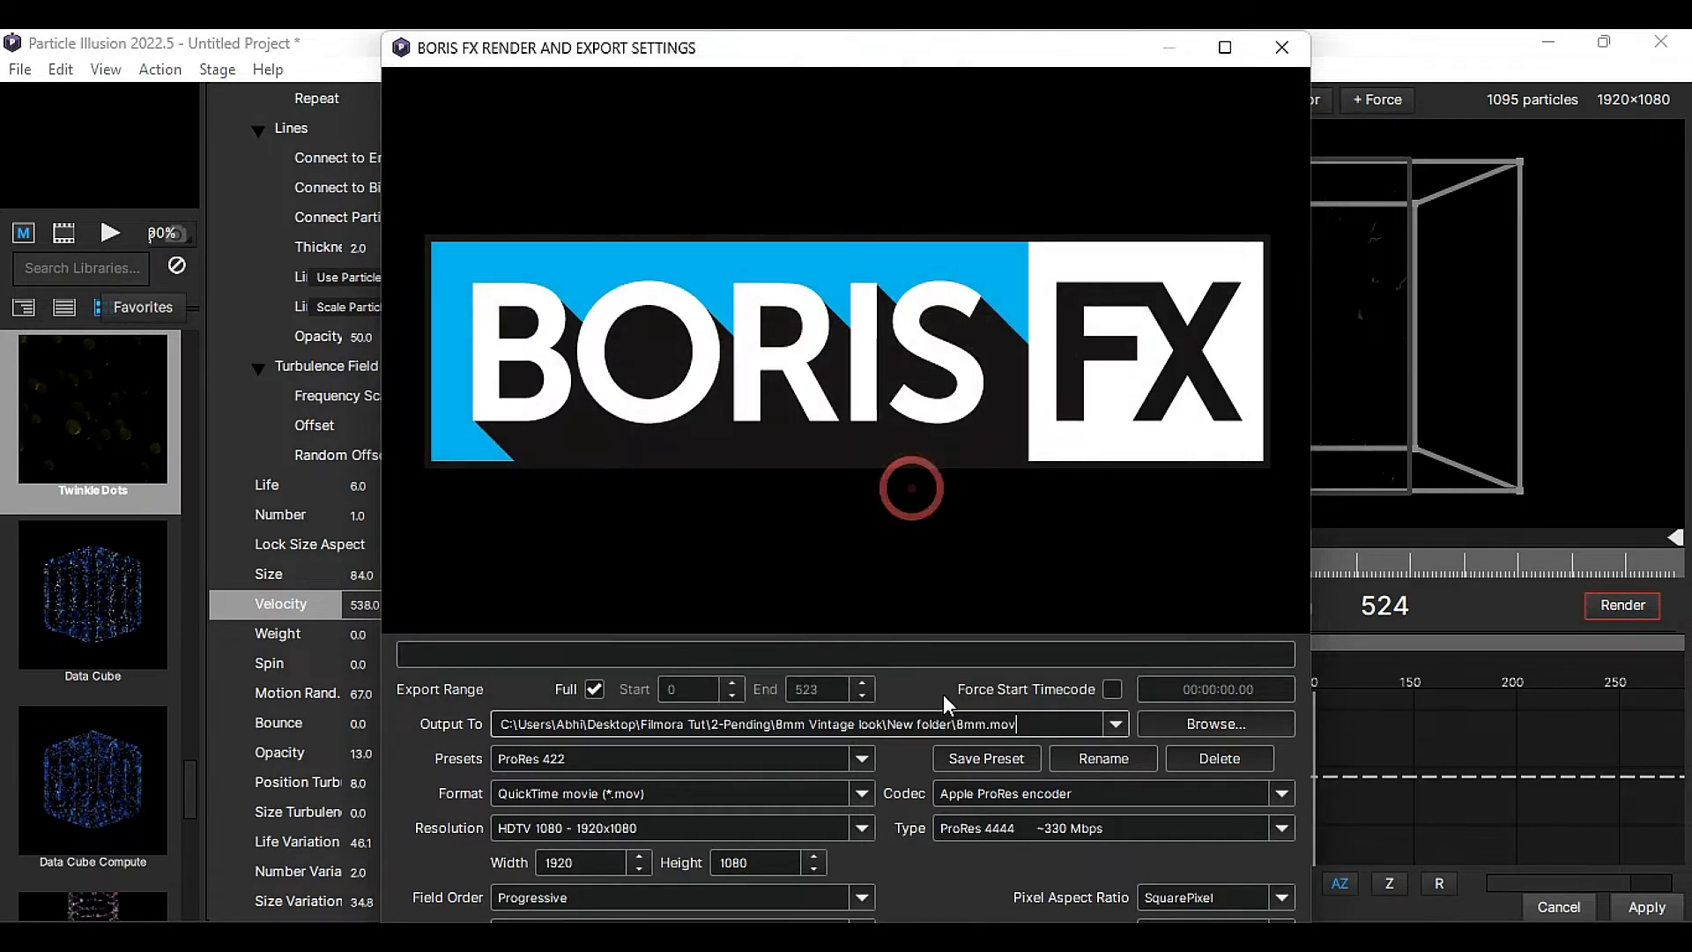
- Render the project with the ProRes 4444 + Straight Alpha preset and apply the particle setup to the clip
left_click(784, 752)
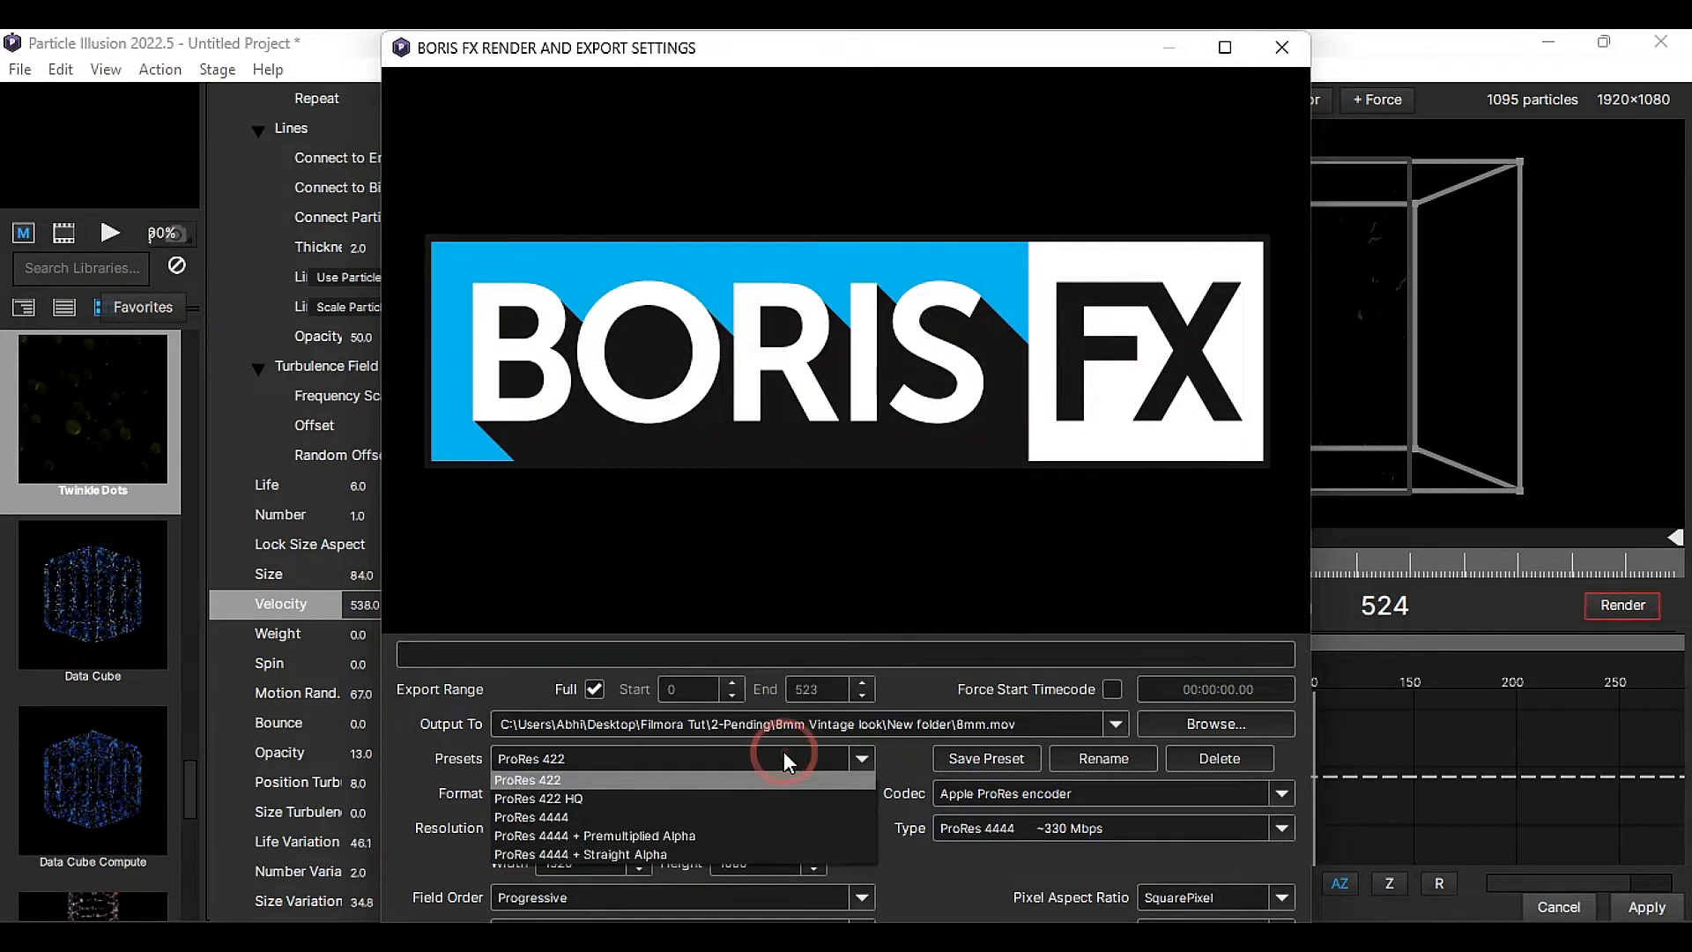
left_click(758, 848)
left_click(1190, 934)
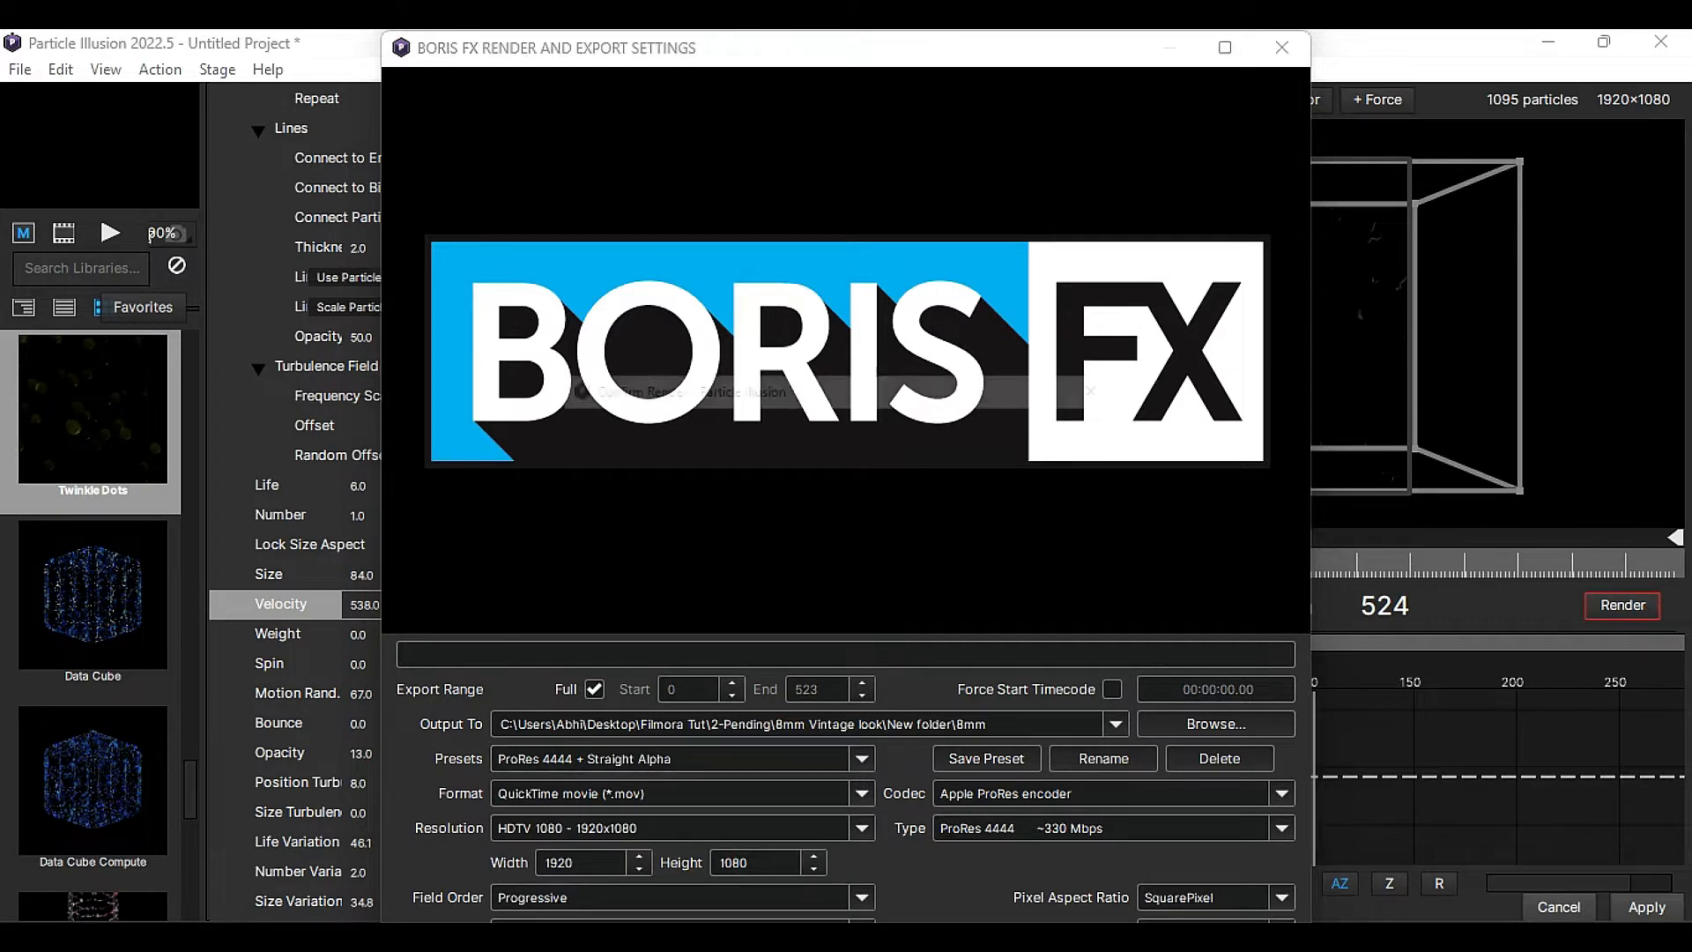
left_click(993, 513)
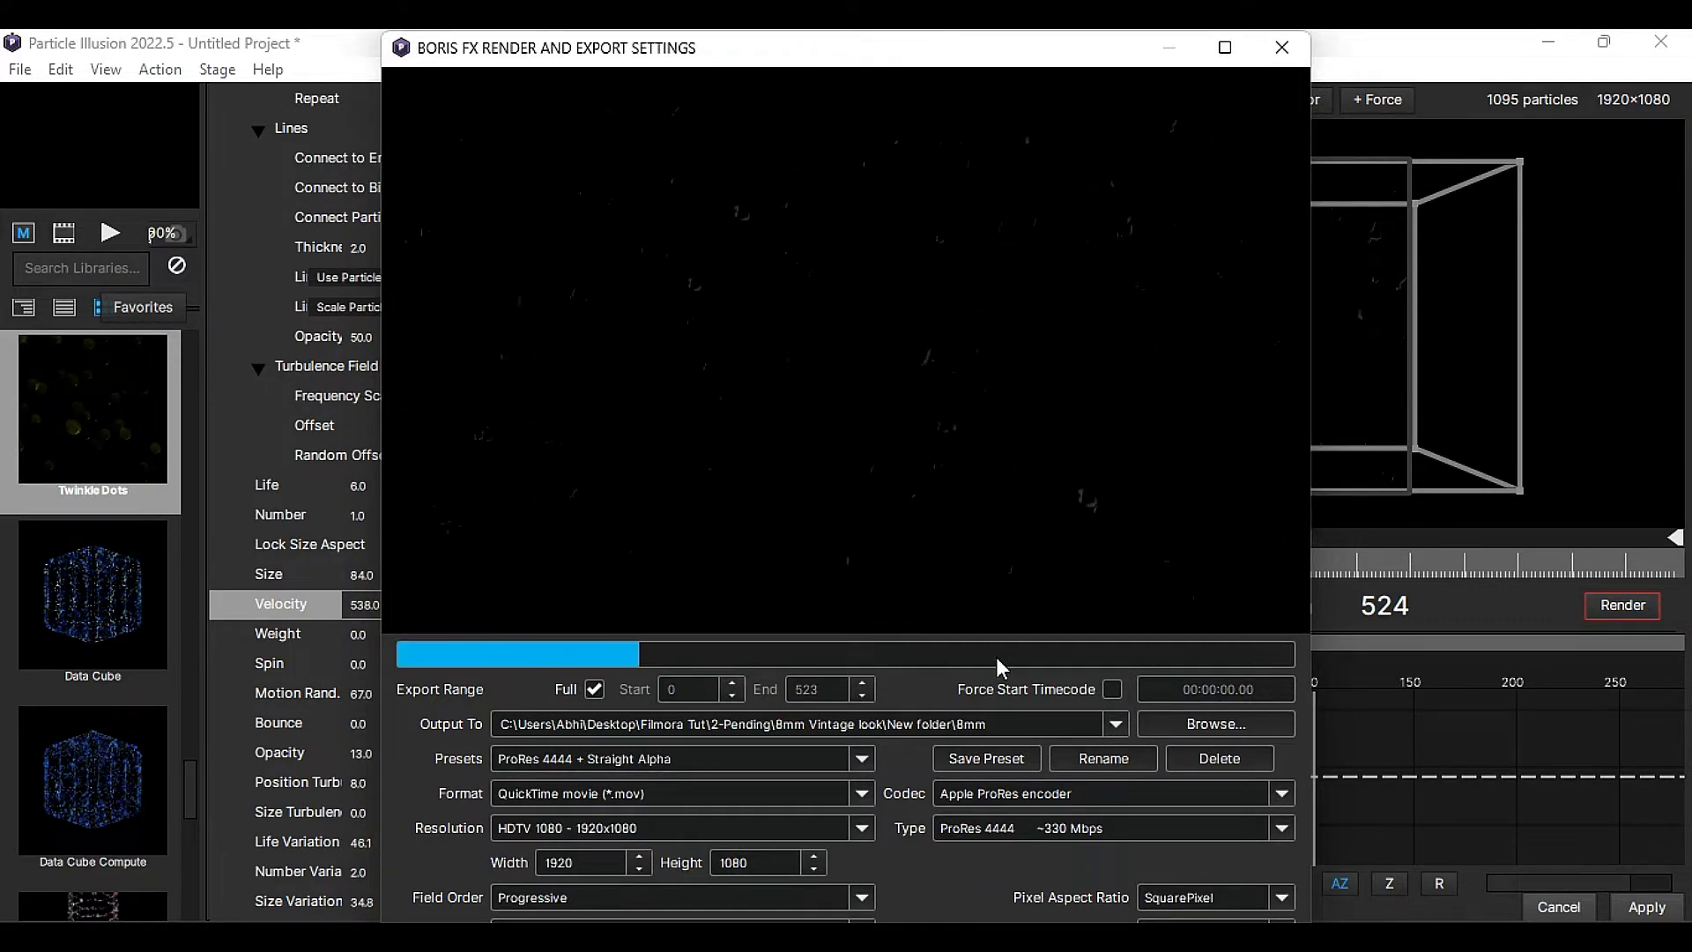
left_click(1655, 907)
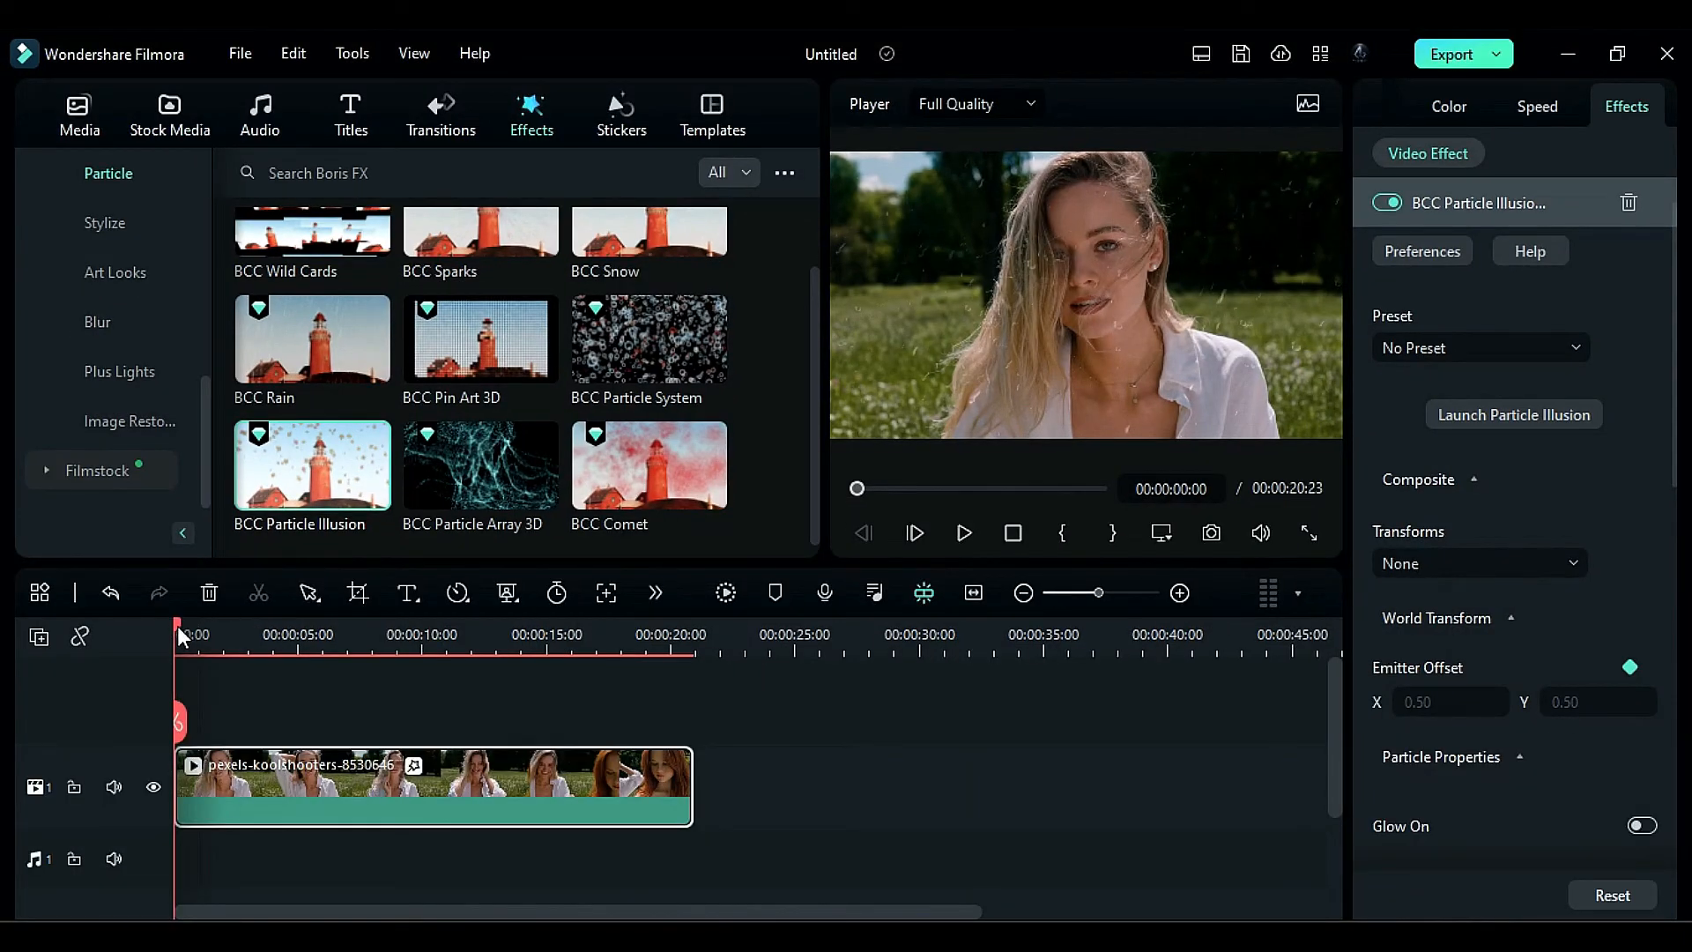
- Find the NewBlue FX Film Grain filter and apply it to the pexels-koolshooters clip
left_click_drag(178, 626, 160, 659)
scroll(201, 465, "up", 2)
scroll(202, 463, "up", 3)
left_click(130, 323)
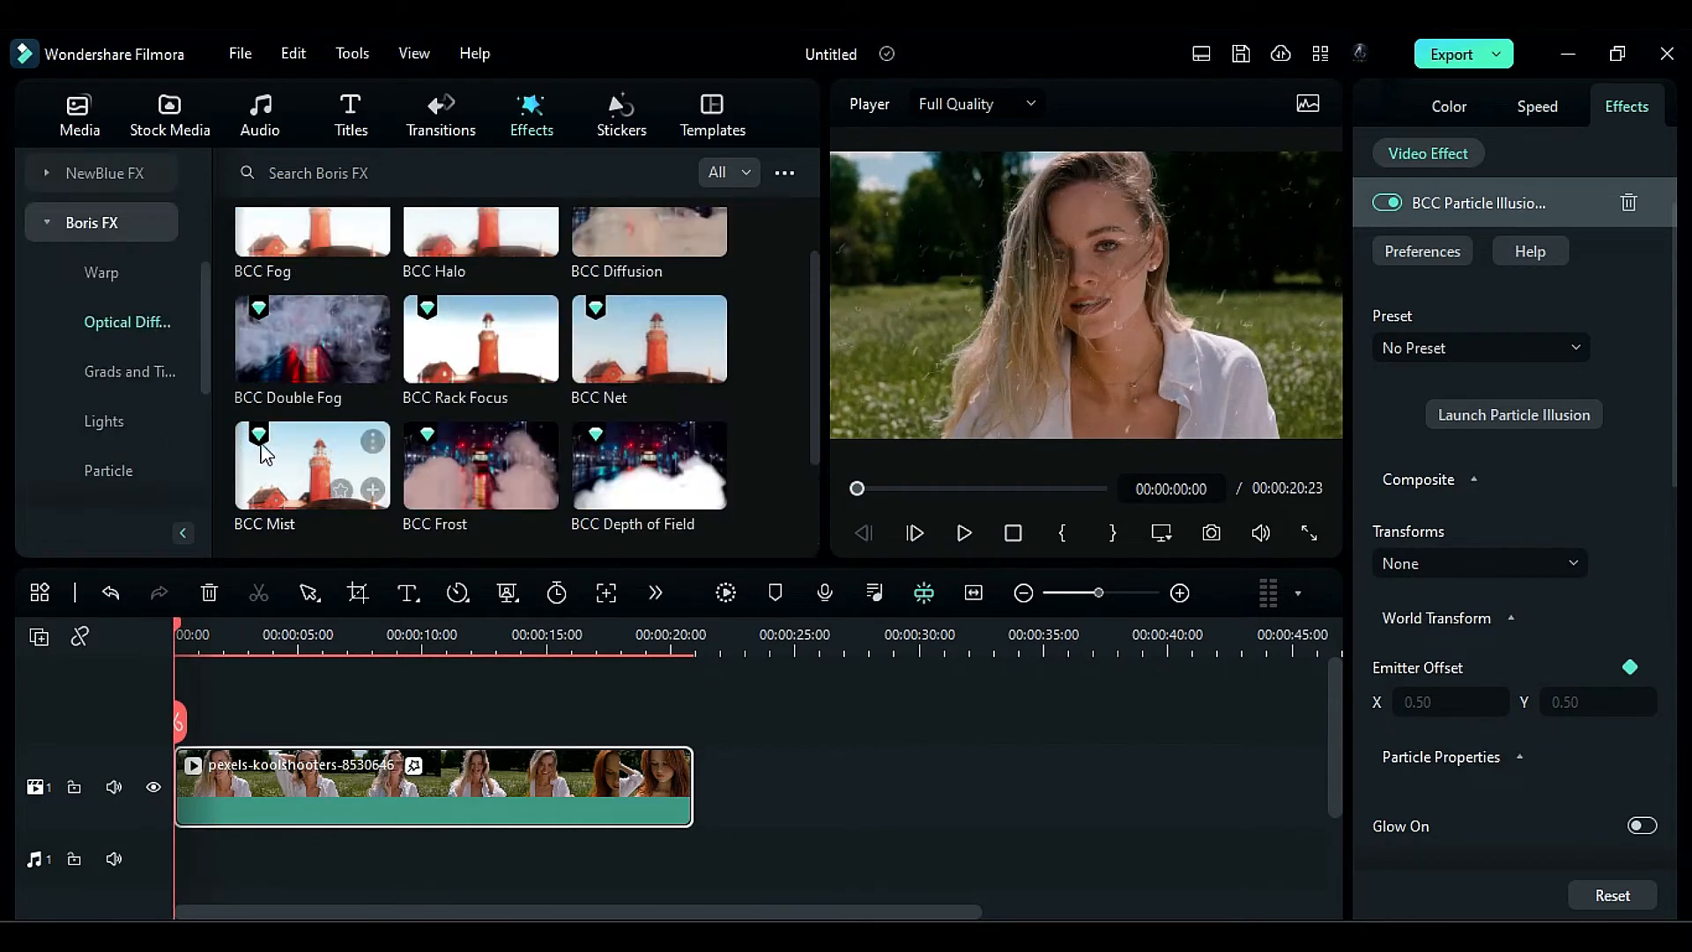
scroll(123, 370, "up", 4)
left_click(47, 371)
scroll(270, 459, "down", 5)
left_click(120, 474)
scroll(121, 474, "down", 2)
left_click(103, 371)
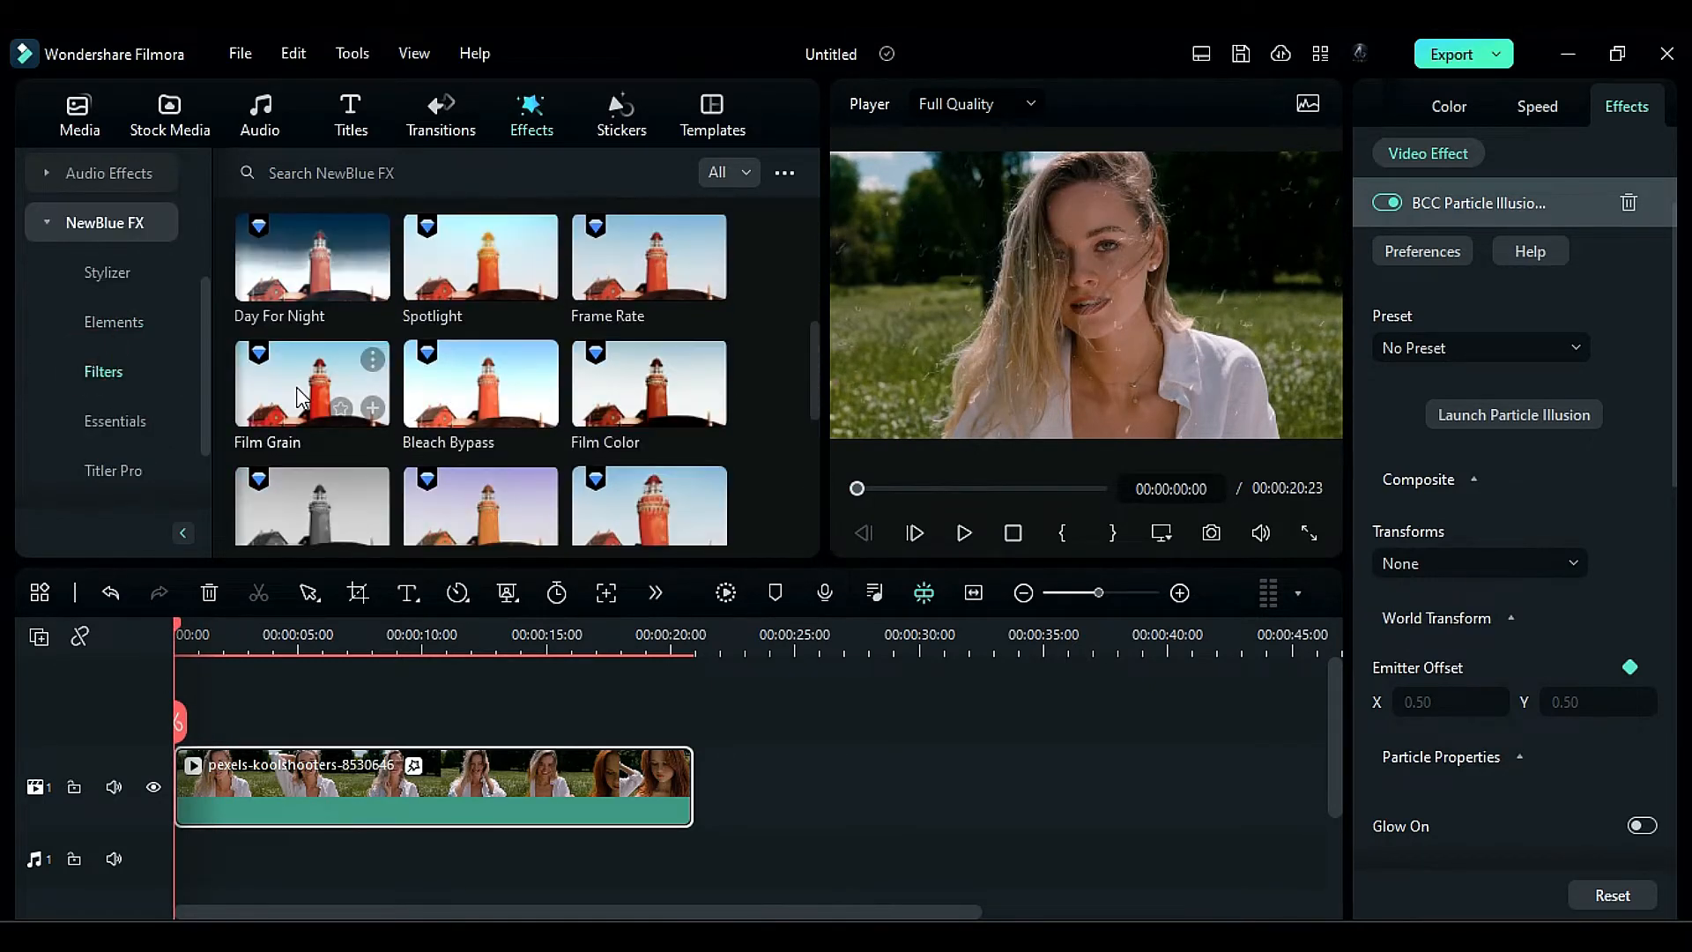
left_click_drag(304, 385, 331, 793)
- Set the Film Grain effect to the KDK 8mm preset with an Intensity of 50
left_click(1526, 289)
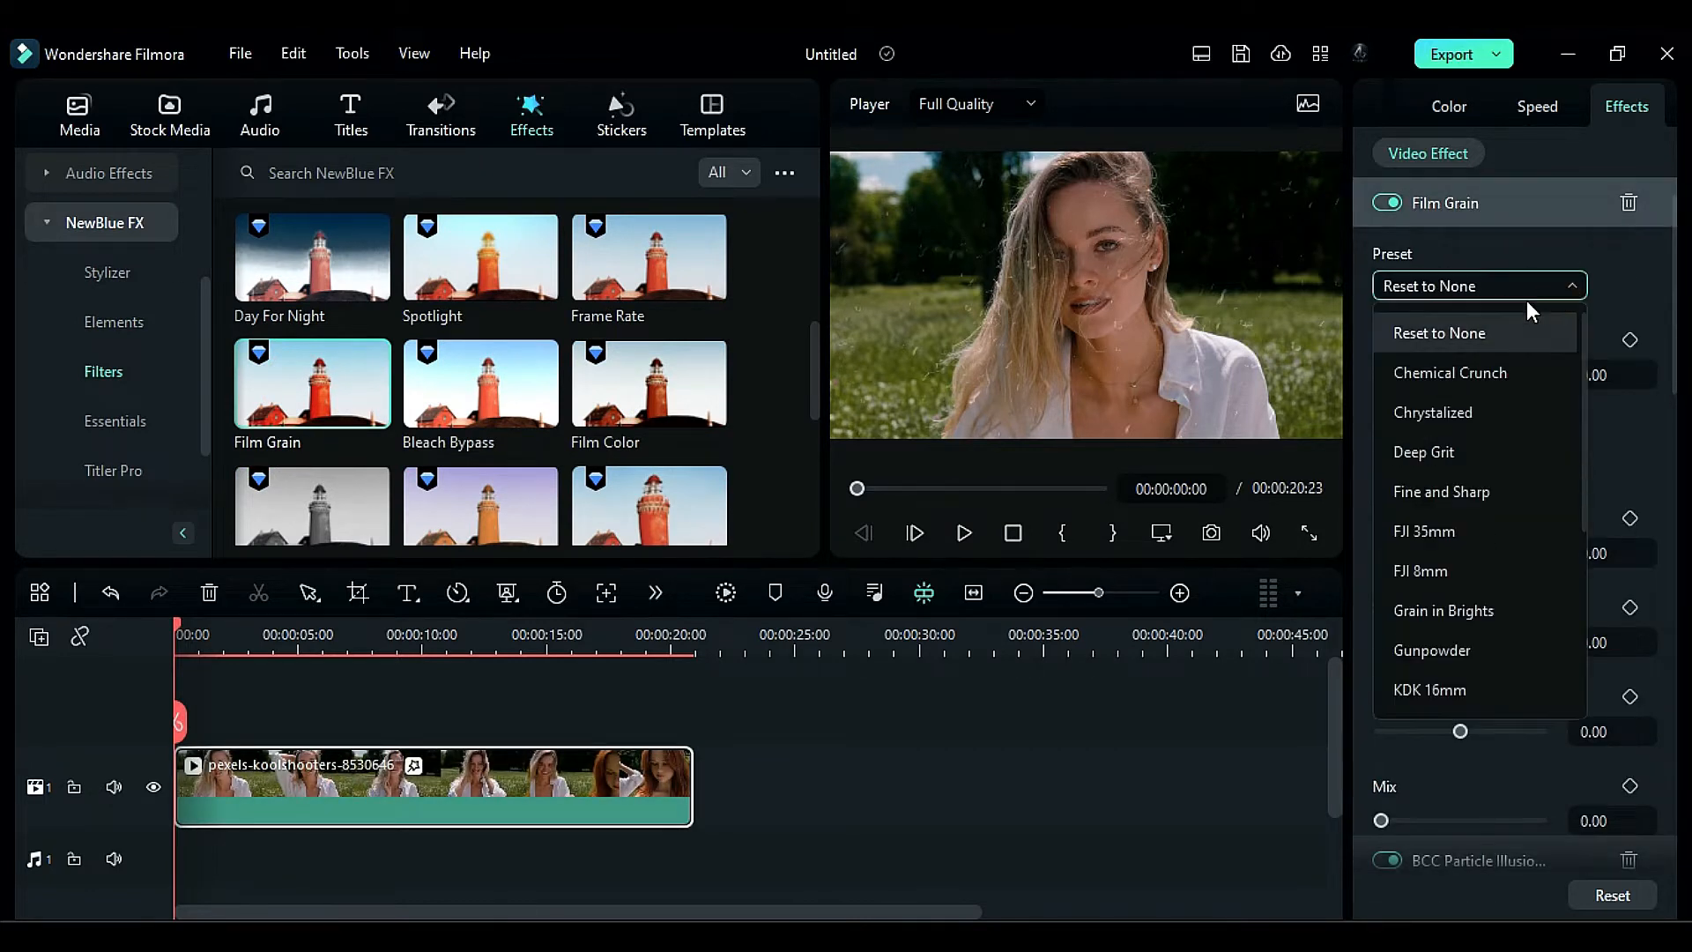
scroll(1456, 673, "down", 1)
left_click(1438, 649)
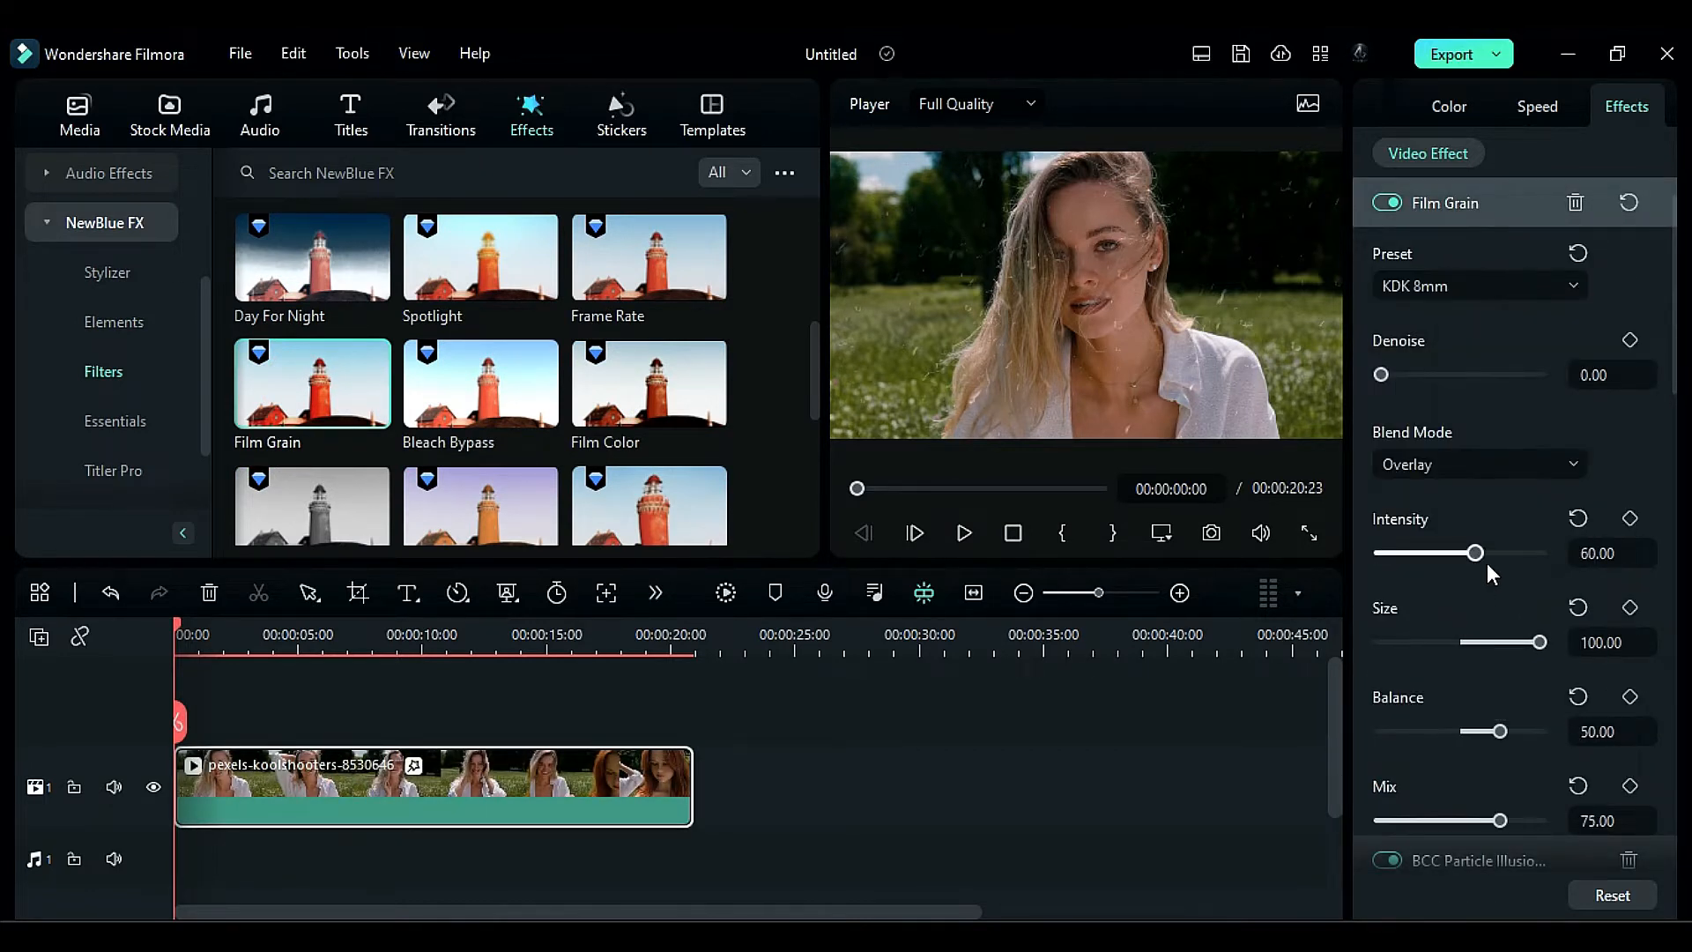
left_click_drag(1474, 553, 1458, 555)
type("50")
- Apply the Film Color filter to the clip with a pale peach tint at a strength of about 46.90
left_click_drag(616, 388, 494, 779)
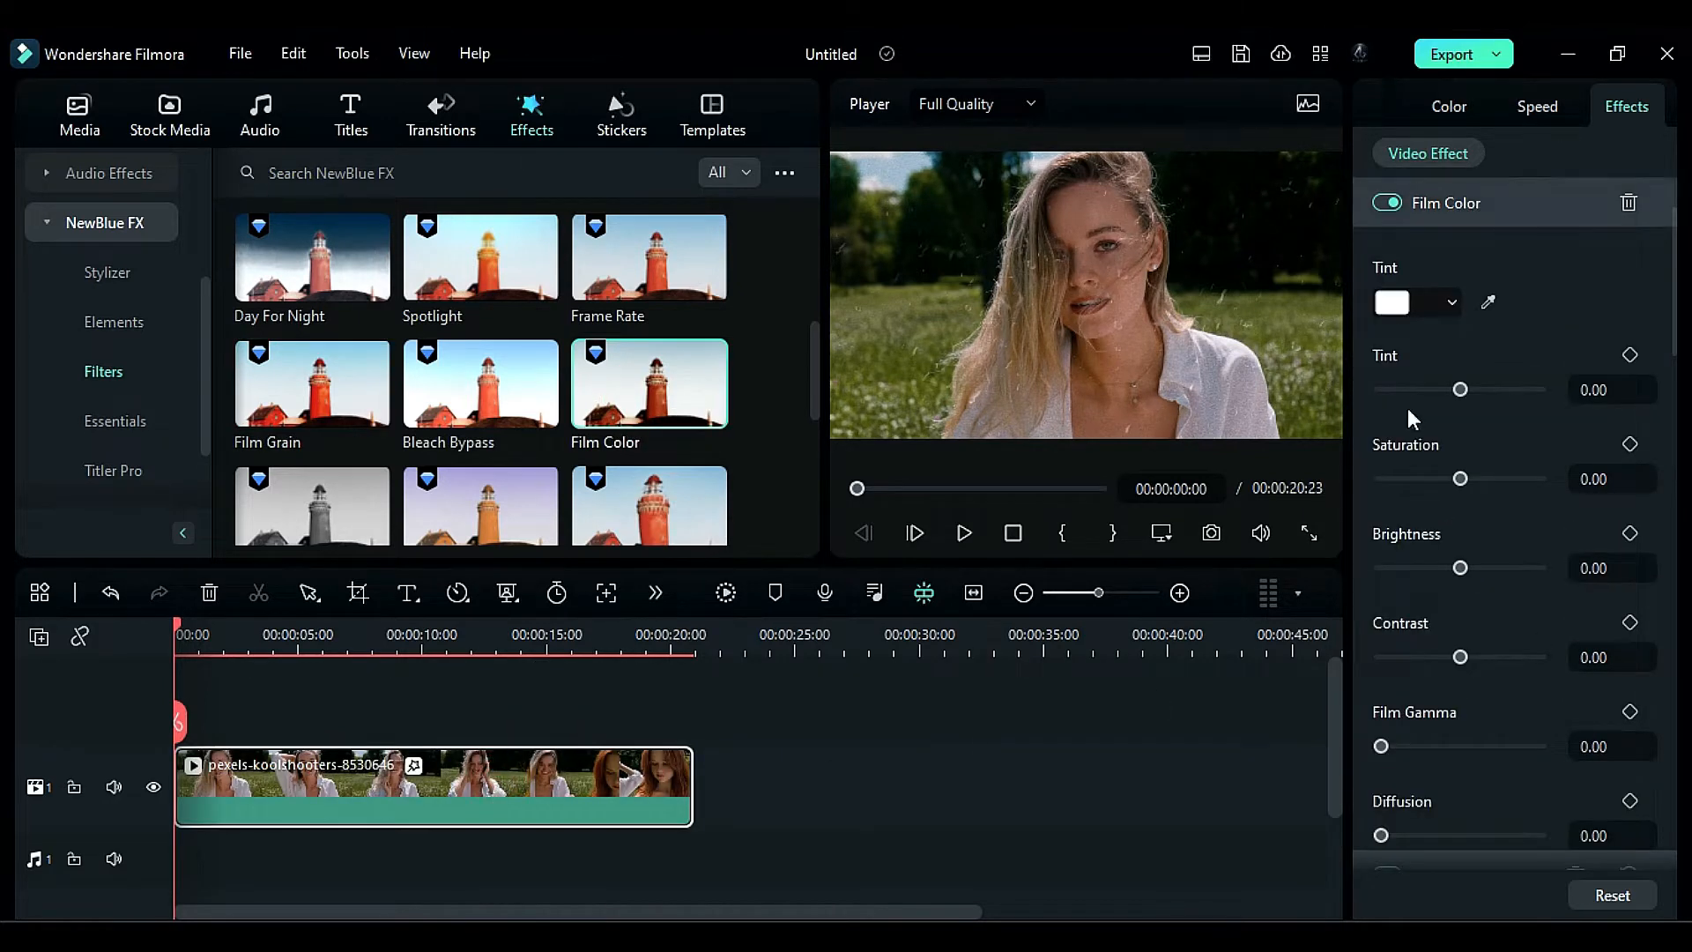
left_click(1393, 304)
left_click(1489, 344)
left_click_drag(1460, 390, 1498, 390)
- Set the Film Color effect's Saturation to -7 and Brightness to 17.5
left_click_drag(1458, 479, 1455, 479)
left_click(1596, 480)
type("-7")
key("Return")
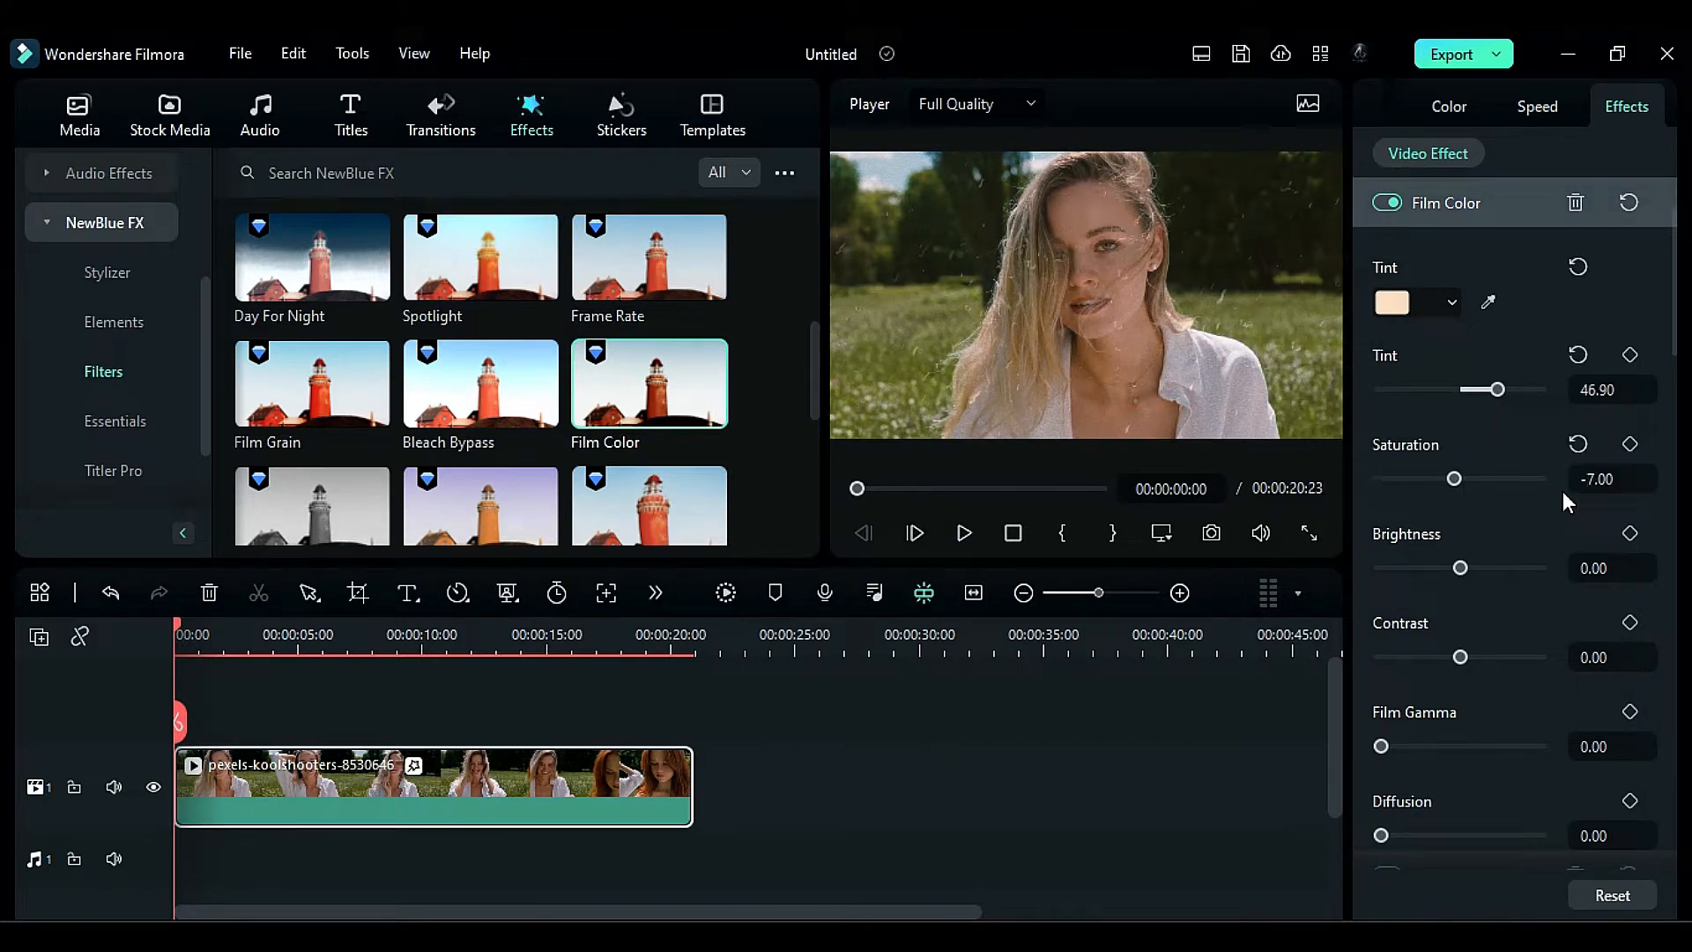
left_click(1603, 566)
type("17.5")
key("Return")
- Set the Film Color effect's Contrast to 5.3, Film Gamma to 20 and Diffusion to about 11.70
left_click(1627, 657)
type("5.")
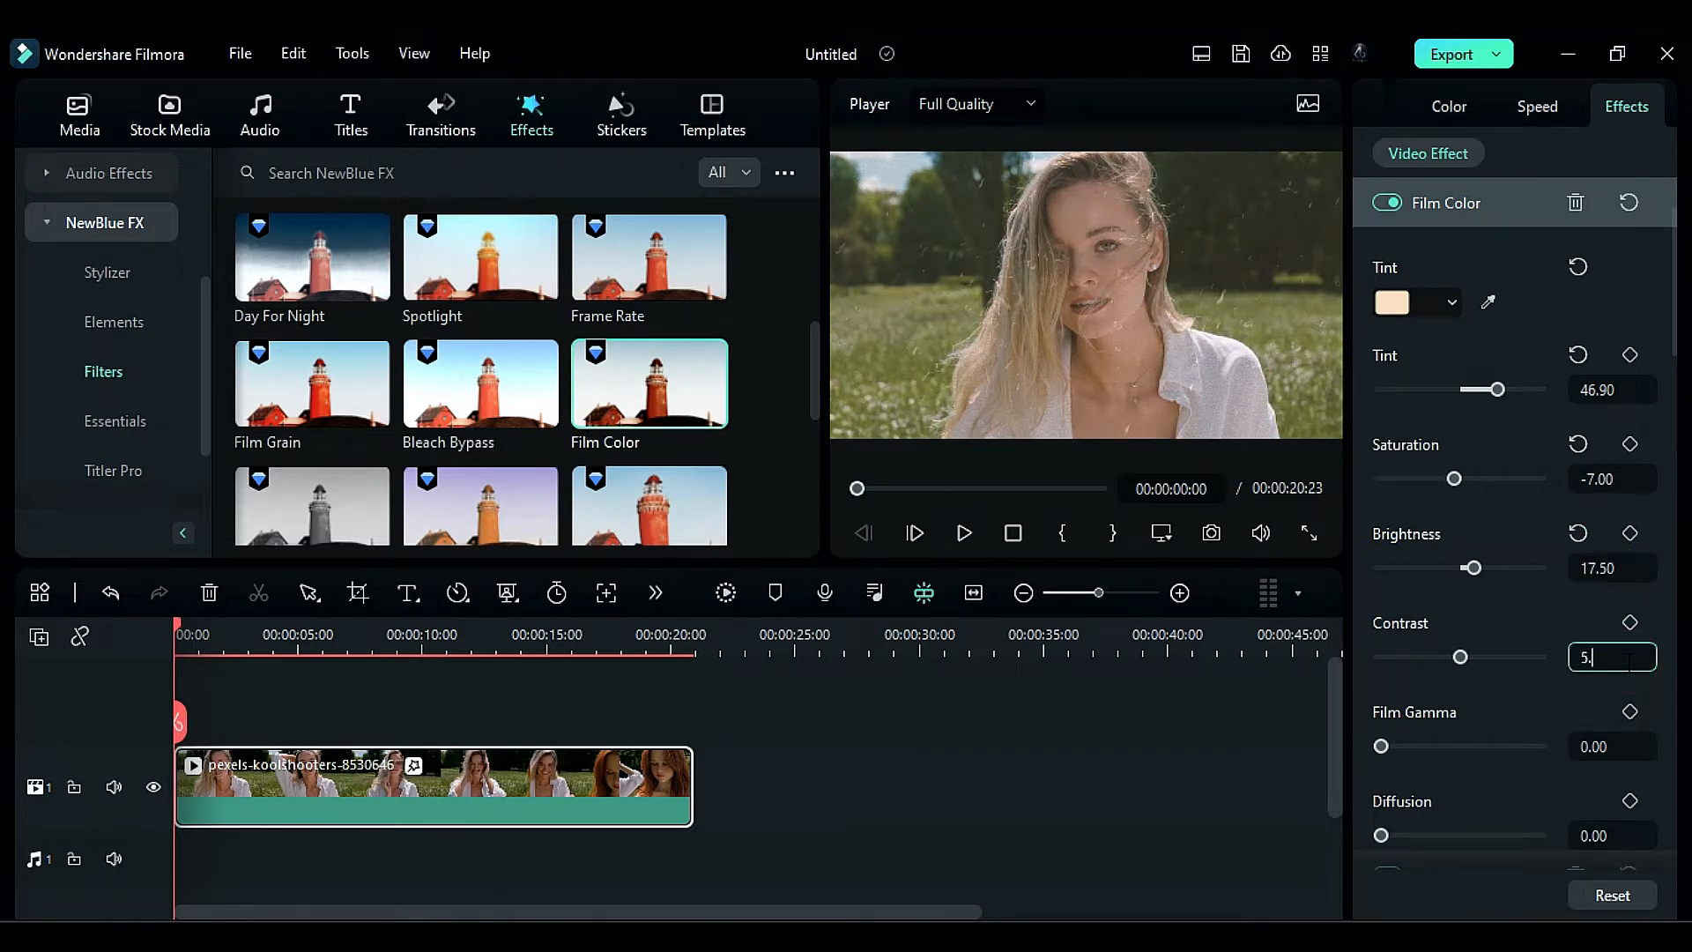
type("3")
key("Return")
left_click(1630, 746)
type("20")
key("Return")
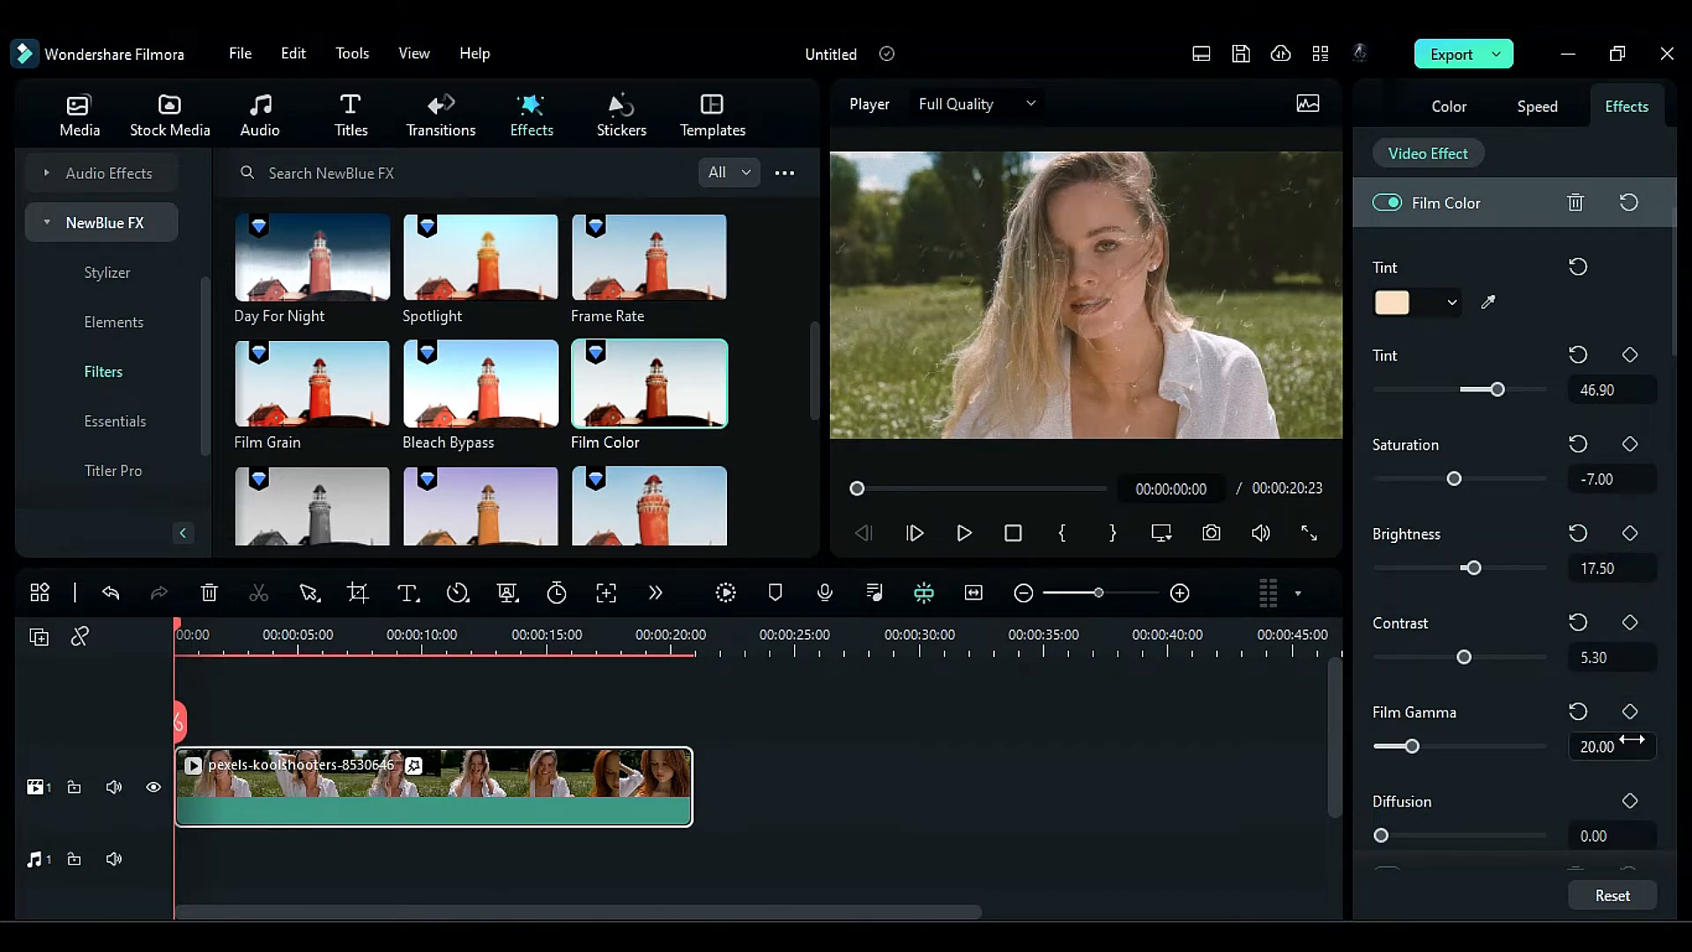
mouse_move(1381, 835)
left_mouse_down()
mouse_move(1455, 855)
mouse_move(1572, 832)
mouse_move(1380, 845)
left_mouse_up()
left_click_drag(1380, 846, 1398, 844)
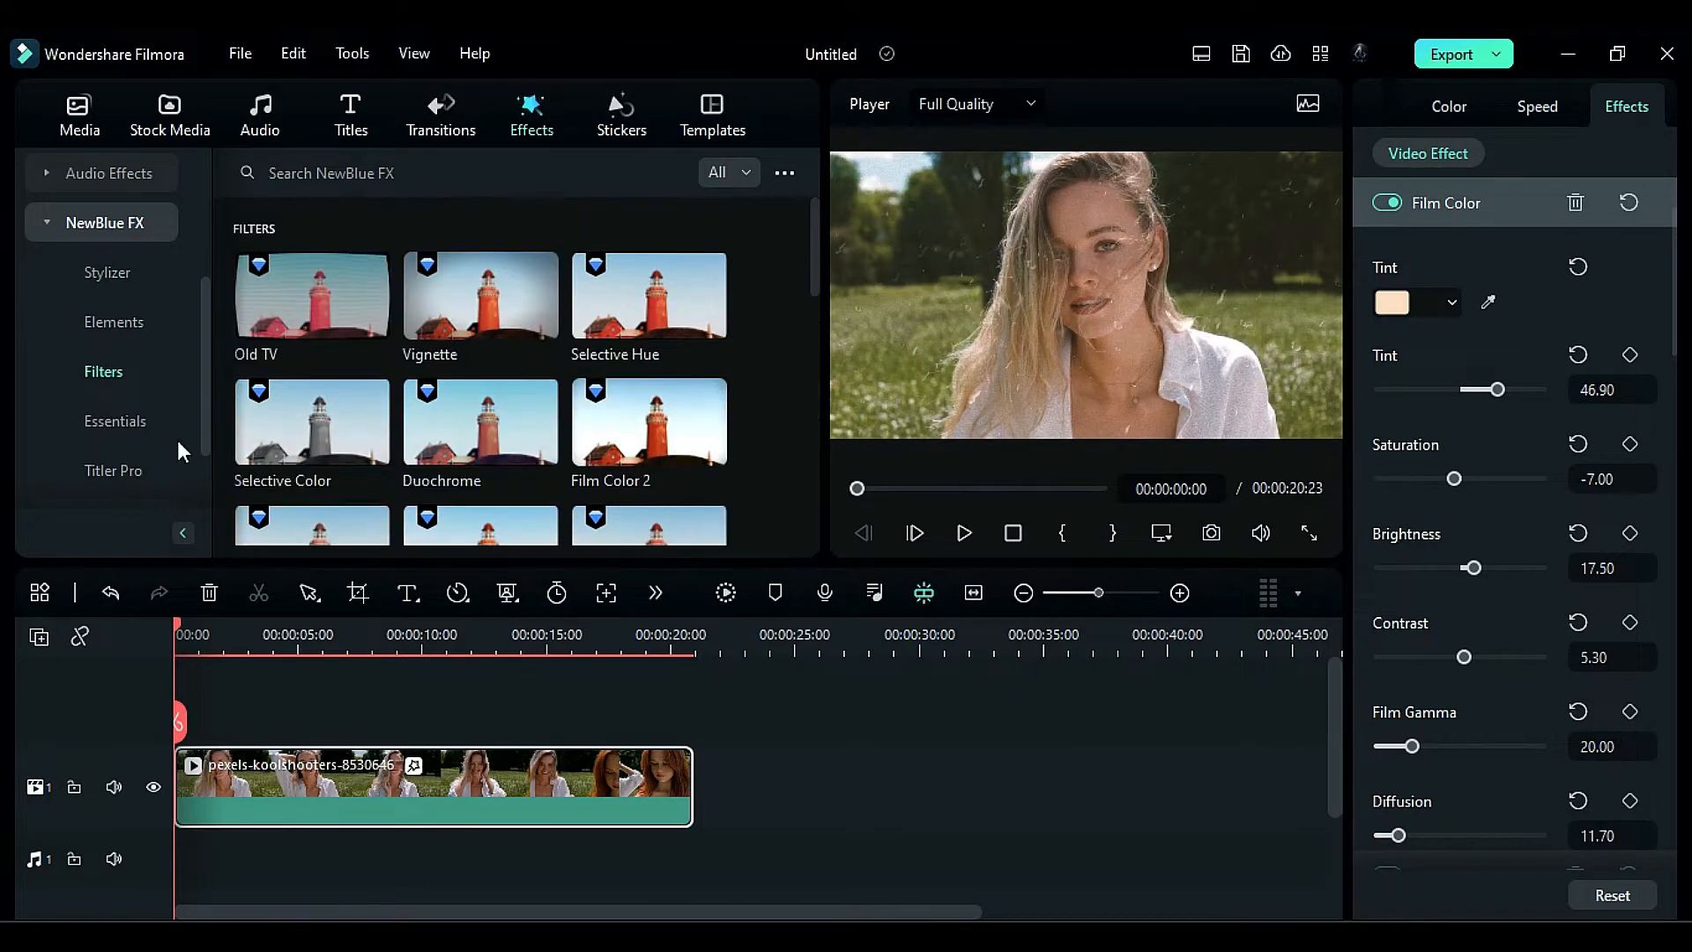
- Apply the Color Eq effect from the NewBlue FX Essentials to the clip
left_click(127, 426)
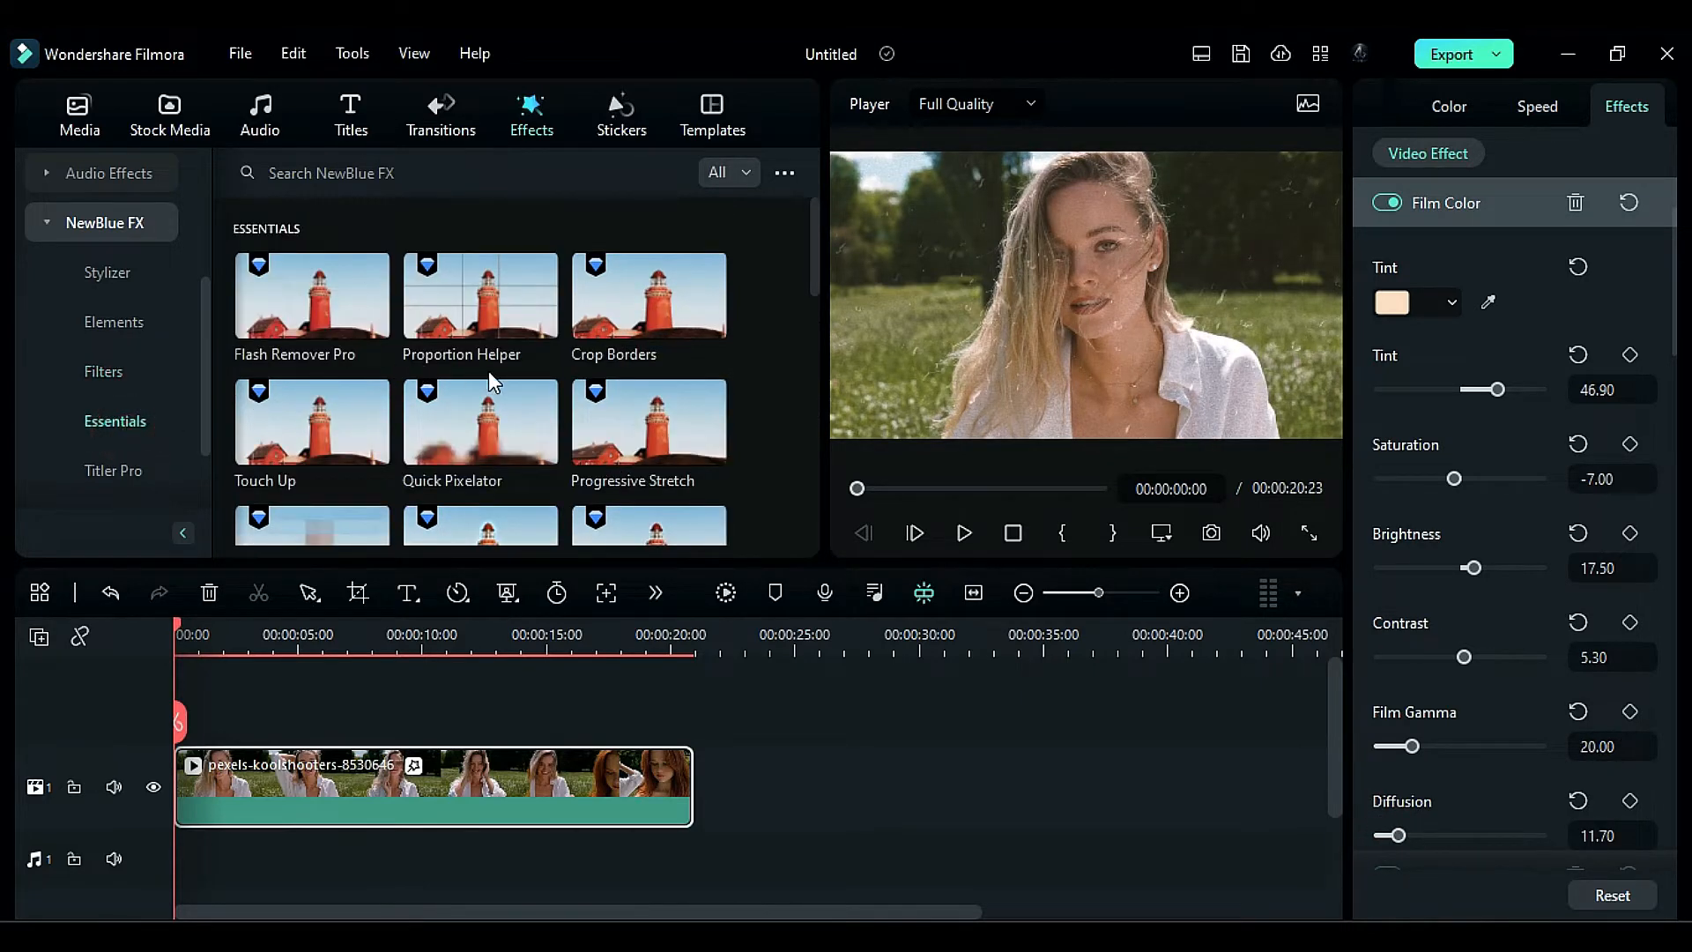
scroll(488, 371, "down", 2)
scroll(489, 372, "down", 6)
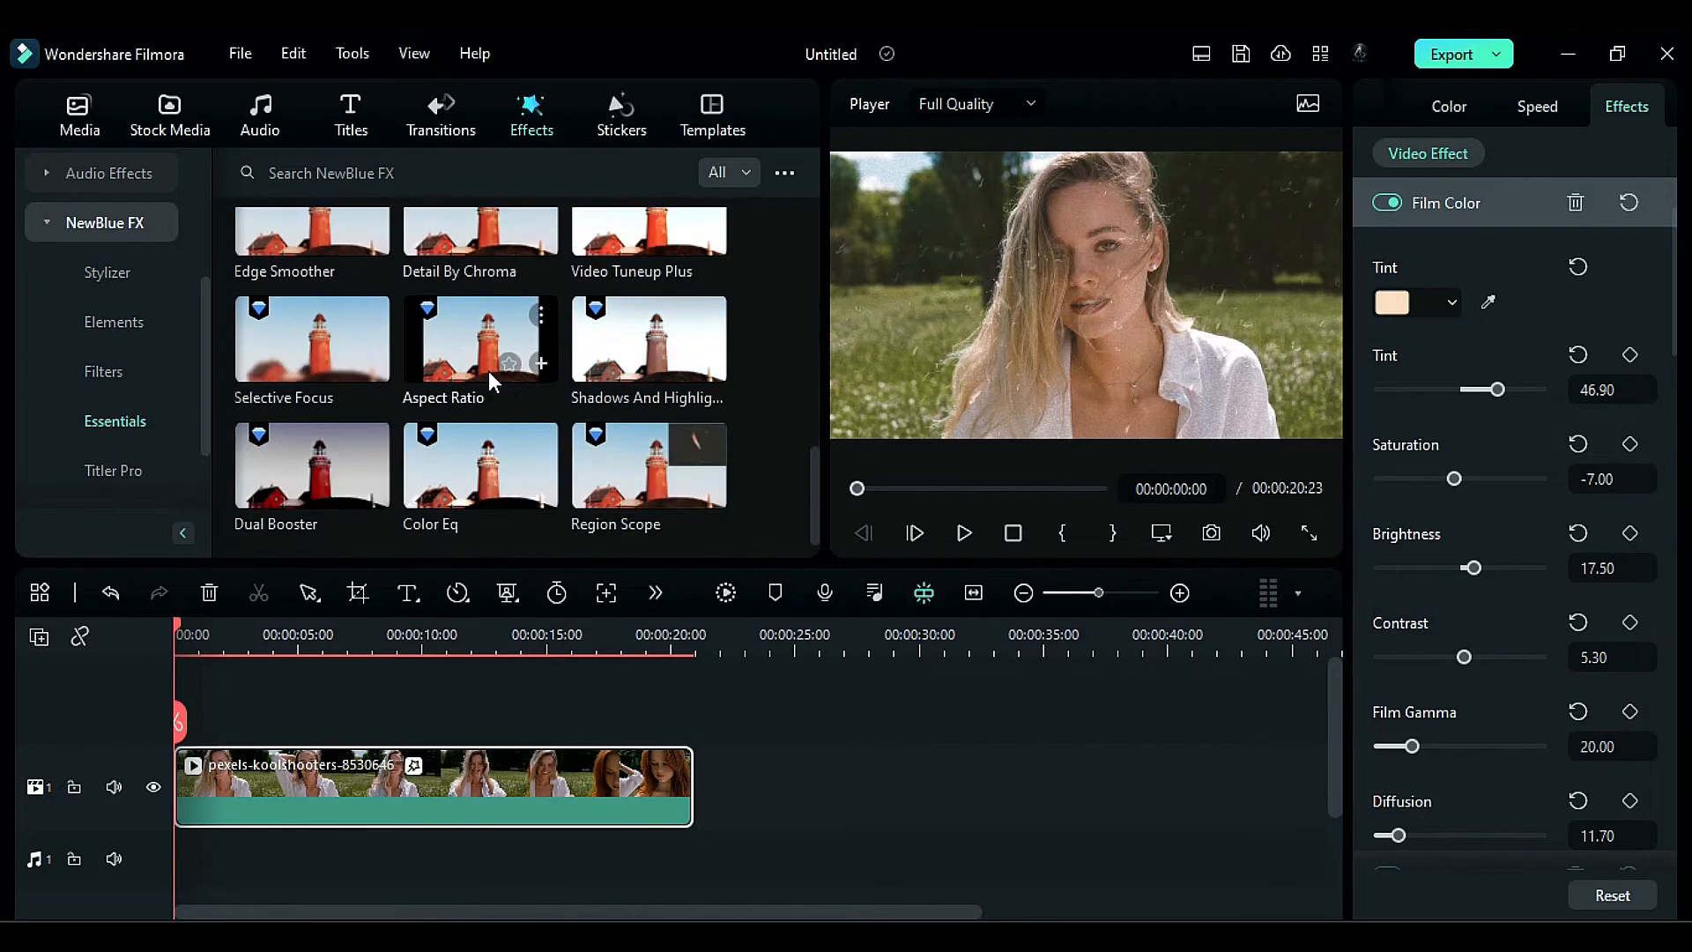
left_click_drag(477, 438, 458, 792)
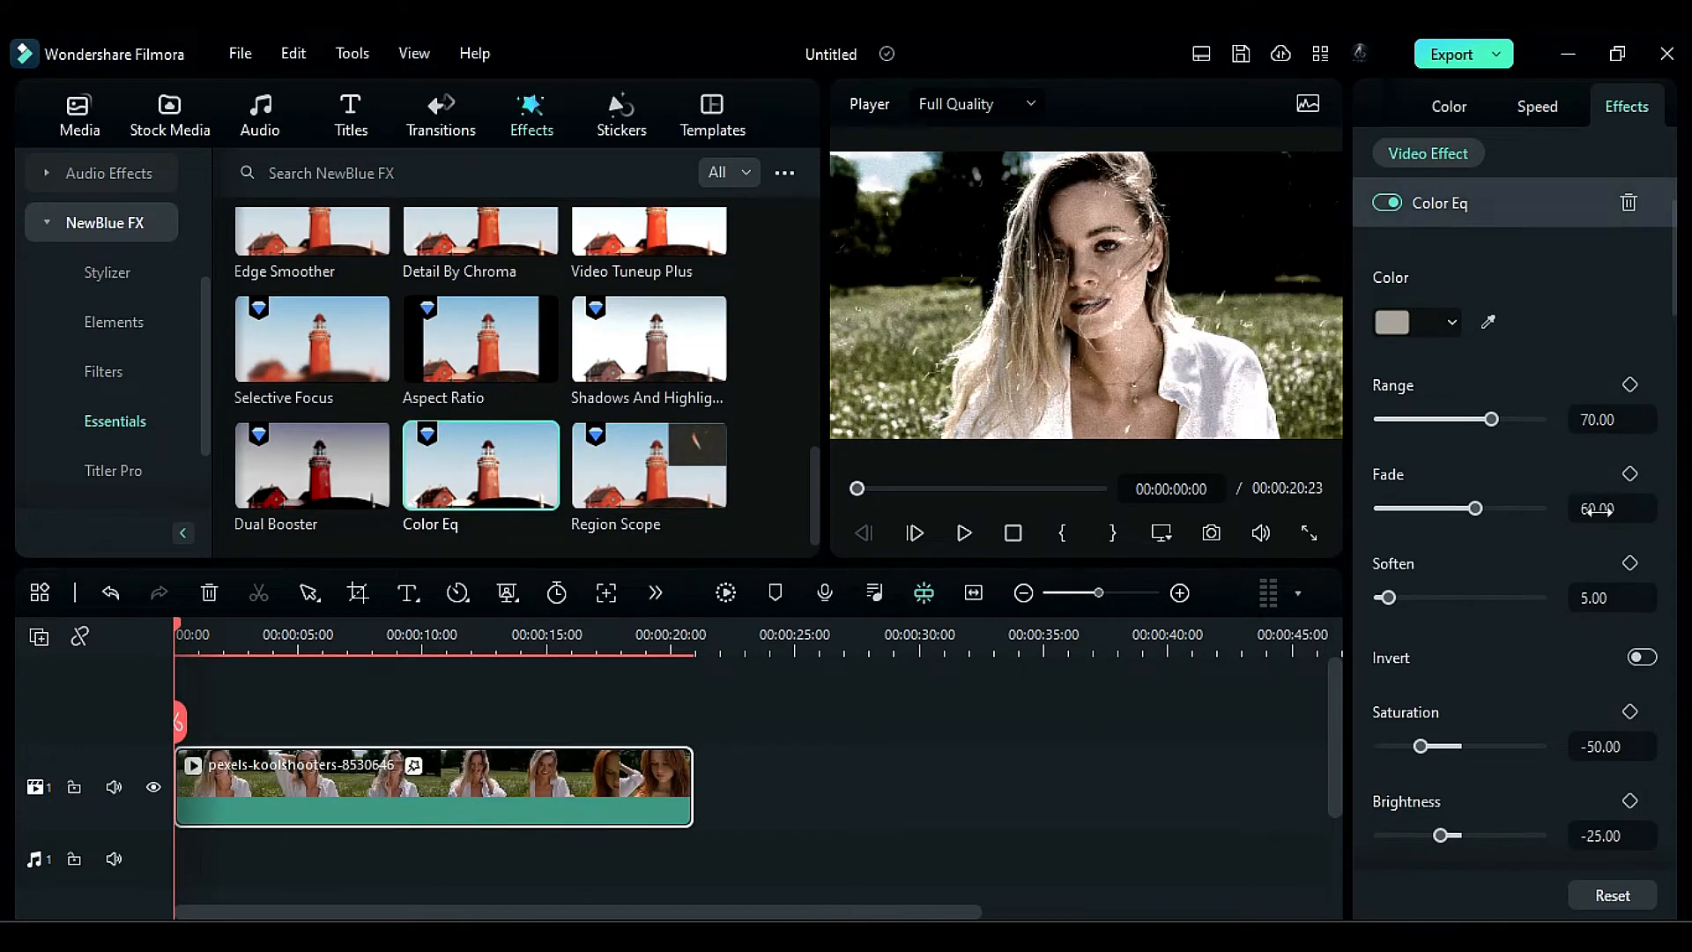
- Set the Color Eq effect's Range to 25, Fade to 55 and Soften to 100
left_click(1588, 430)
type("25")
key("Return")
left_click(1593, 518)
type("55")
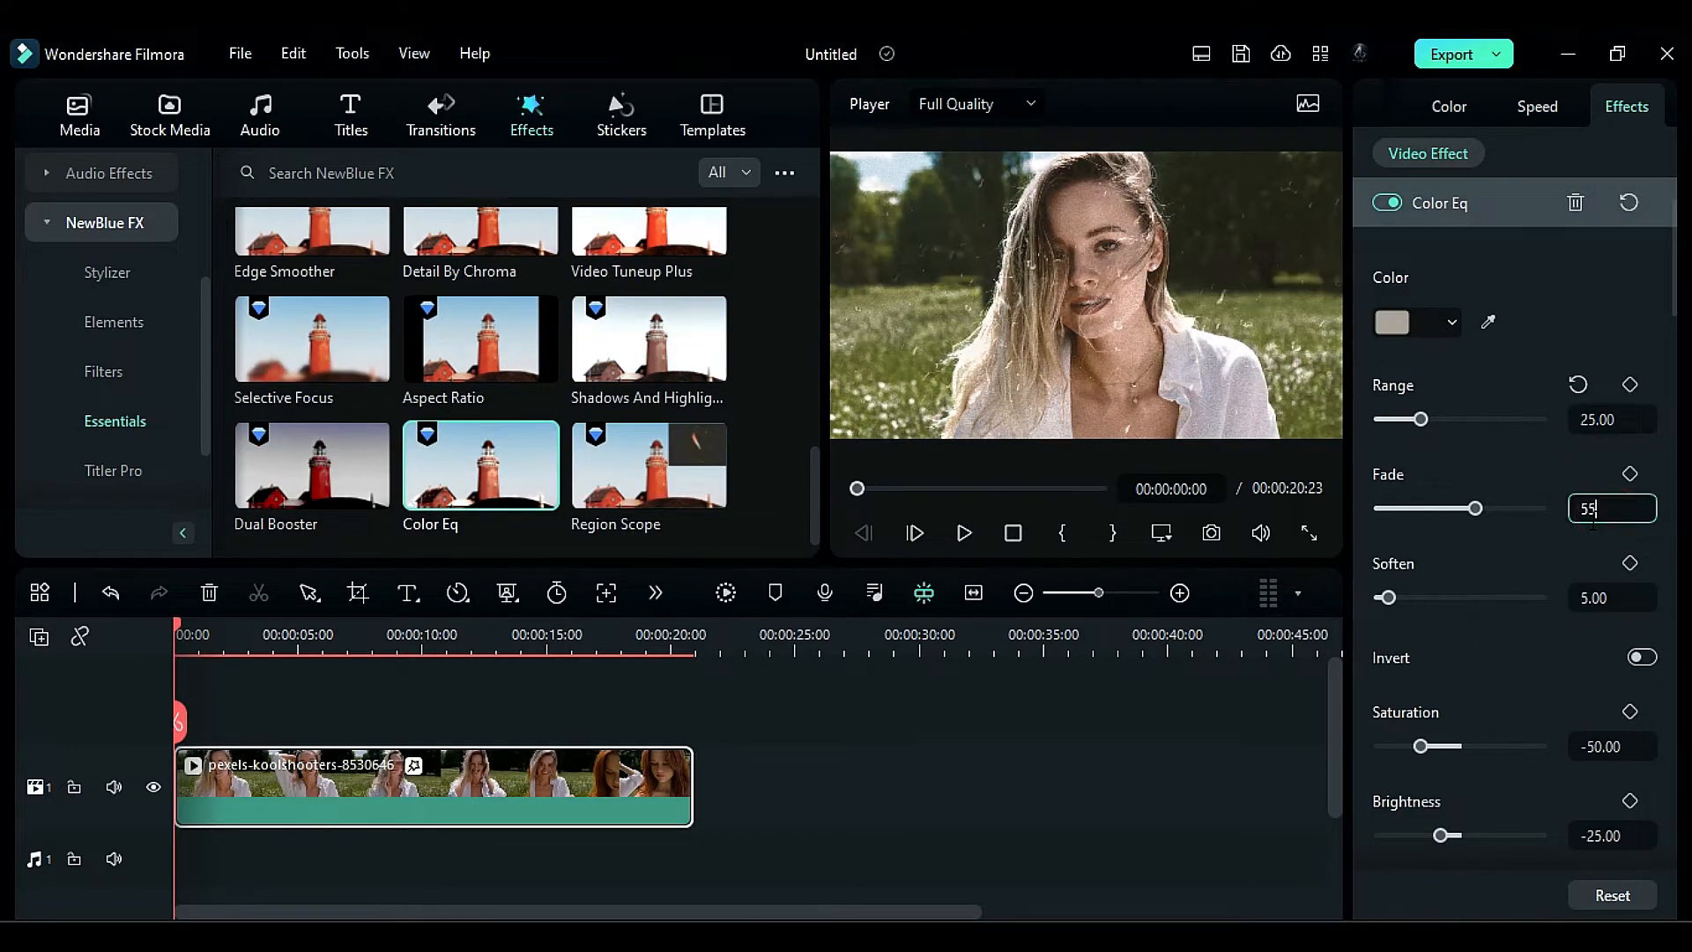
key("Return")
left_click_drag(1388, 599, 1565, 606)
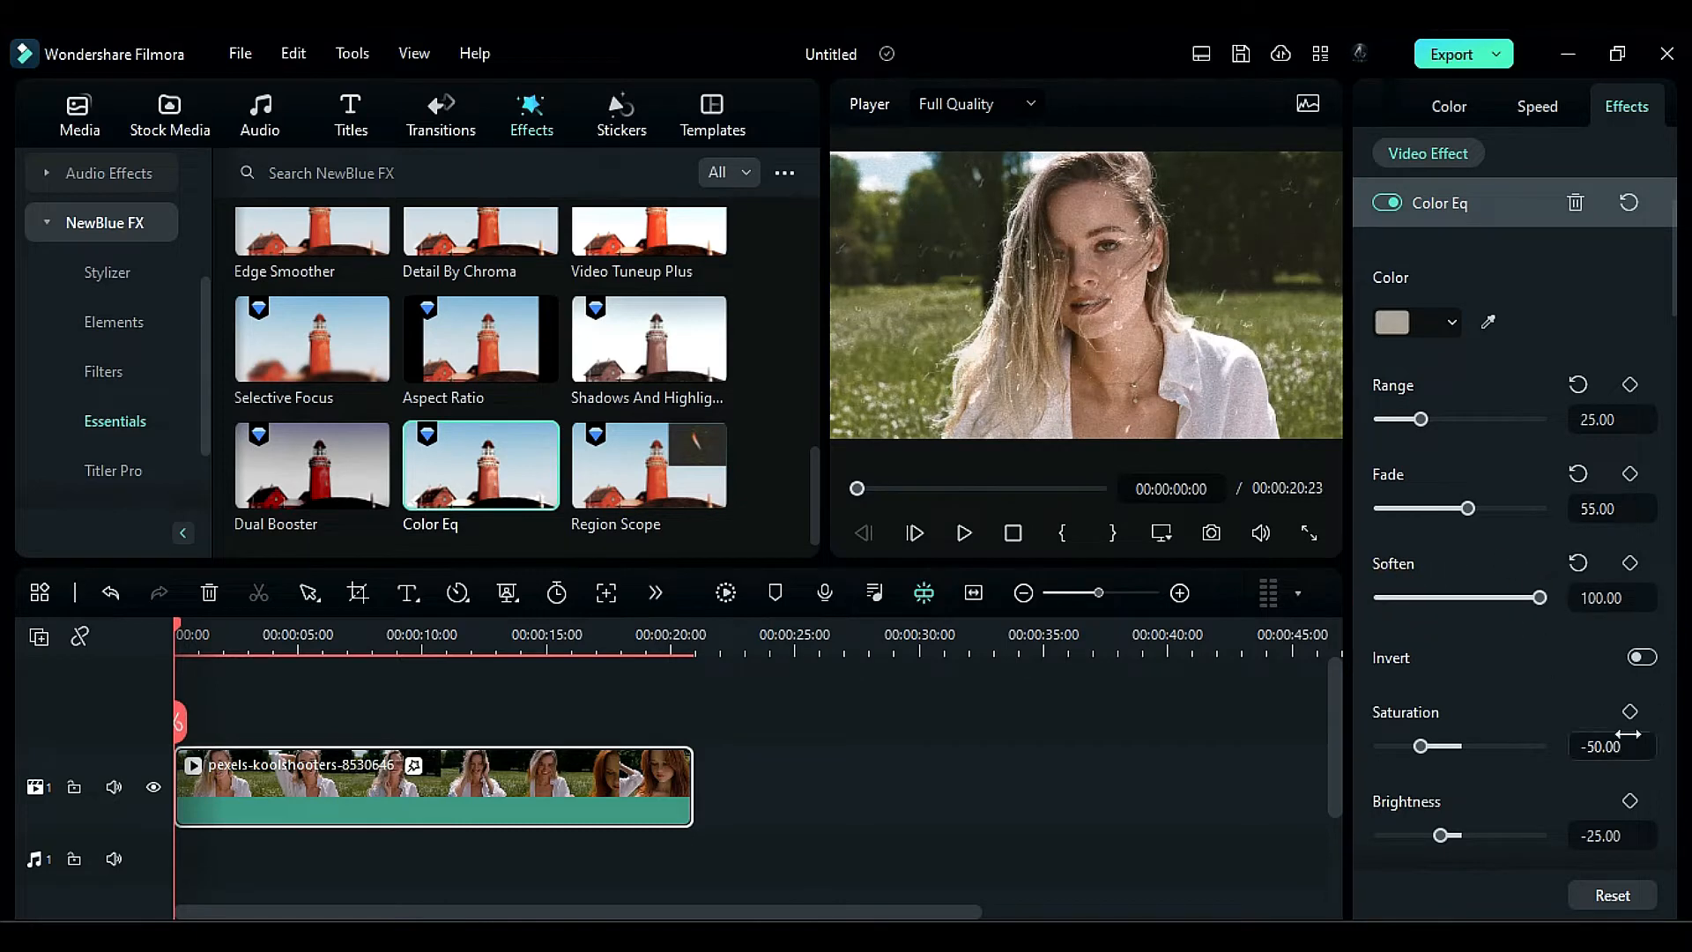
scroll(1551, 796, "down", 3)
- Lower the white point of the clip's luminance curve and pull the white points of the color channel curves slightly inward
left_click(1449, 106)
left_click(1560, 154)
left_click_drag(1648, 310, 1668, 412)
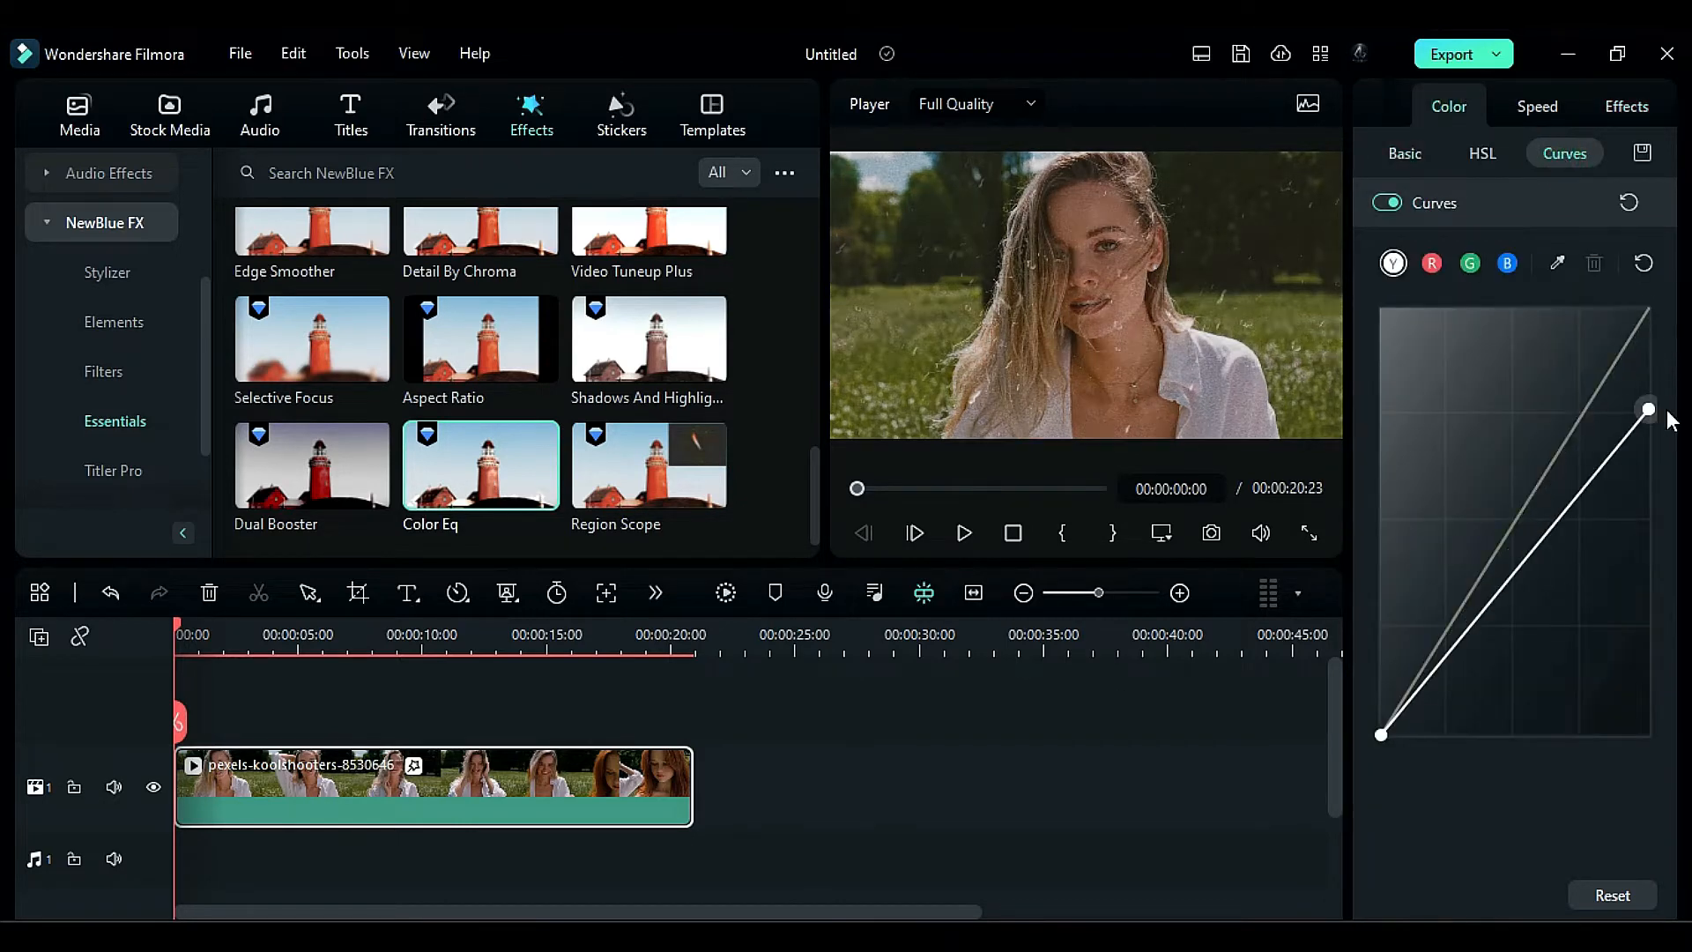
left_click(1432, 263)
left_click(1470, 263)
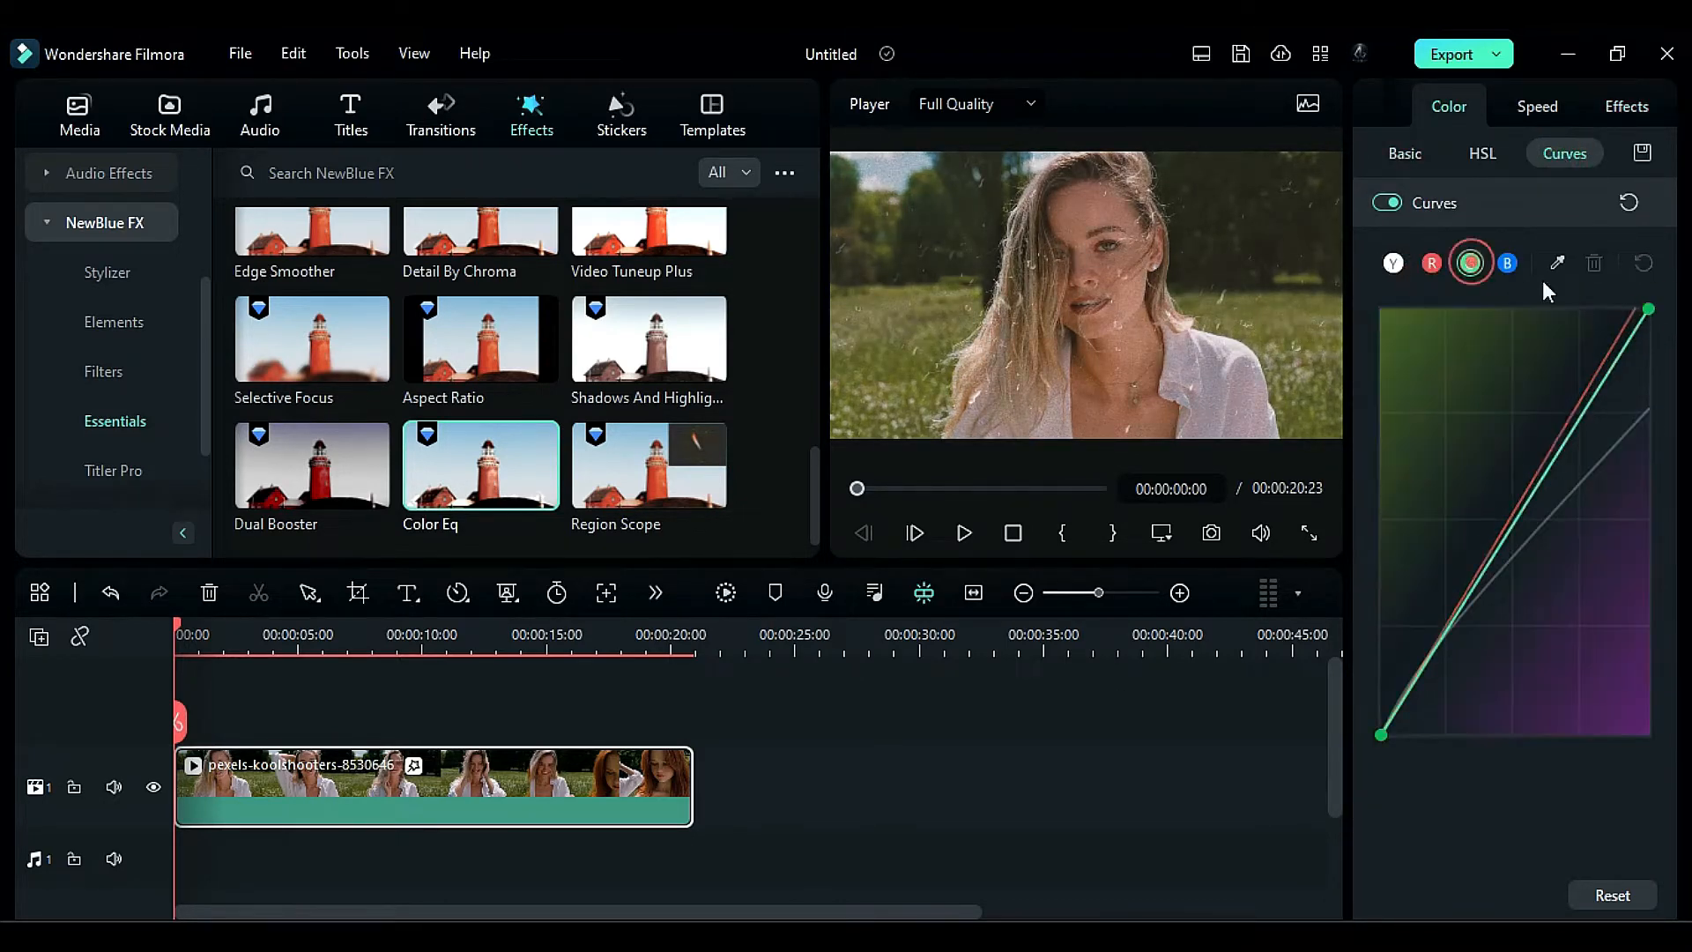
left_click(1506, 263)
left_click_drag(1647, 309, 1625, 309)
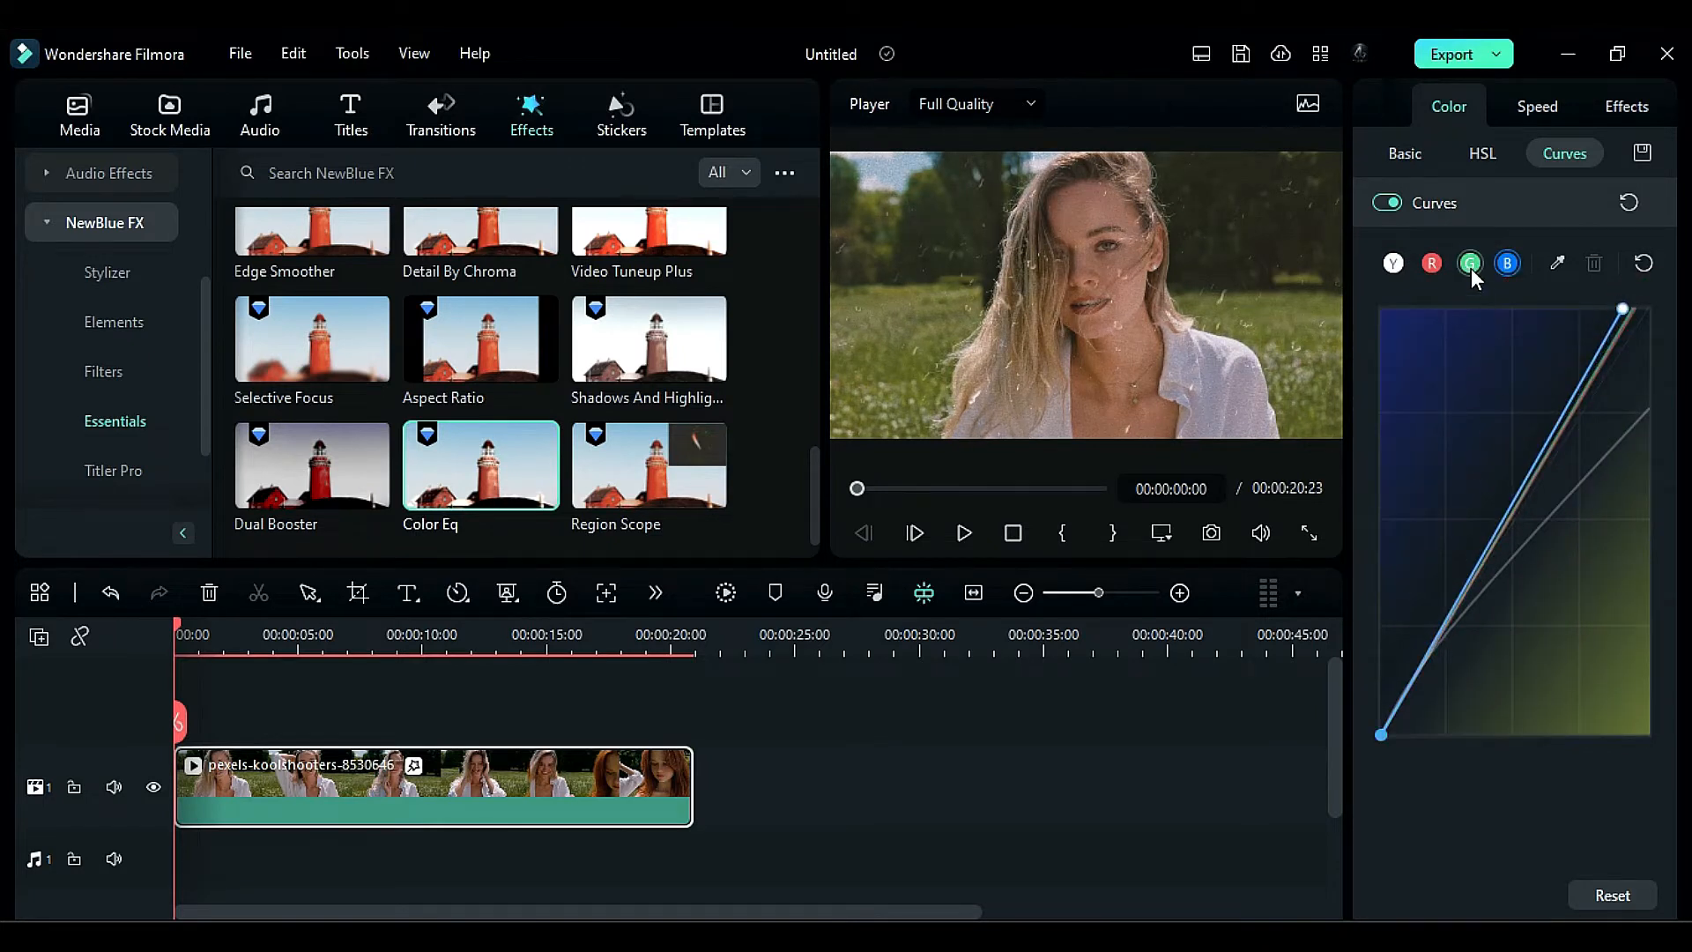
- Set the clip's basic color correction to Exposure 3.8 and Contrast 51
left_click(1410, 157)
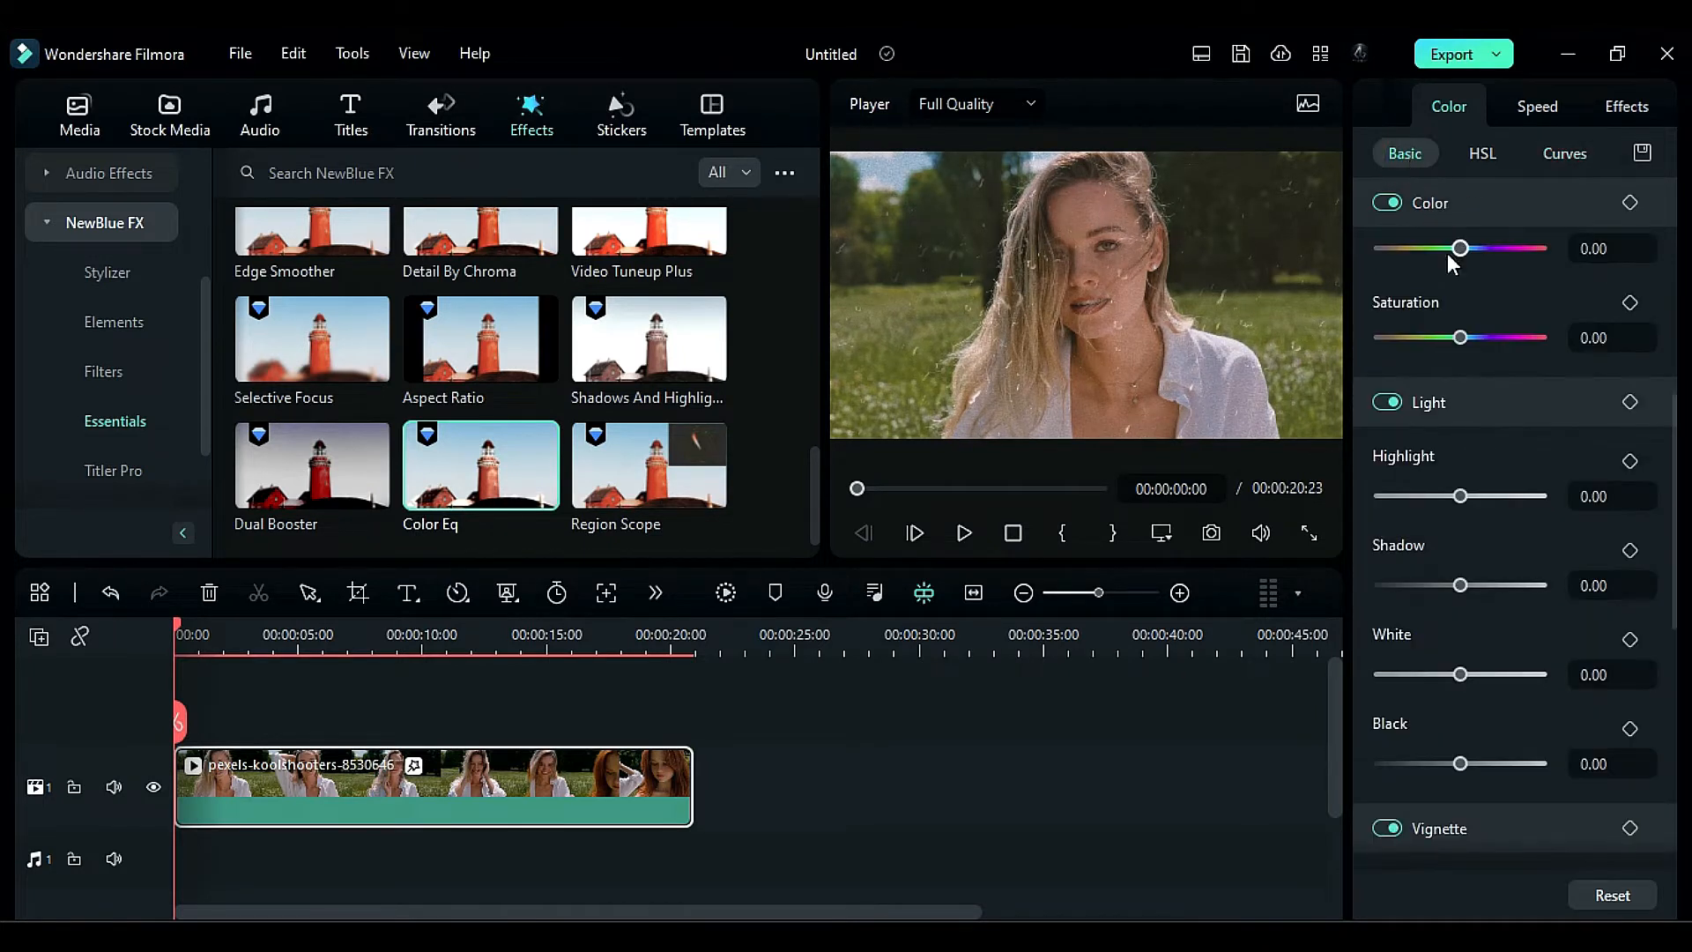
left_click_drag(1672, 598, 1671, 445)
left_click(1604, 437)
type("3.8")
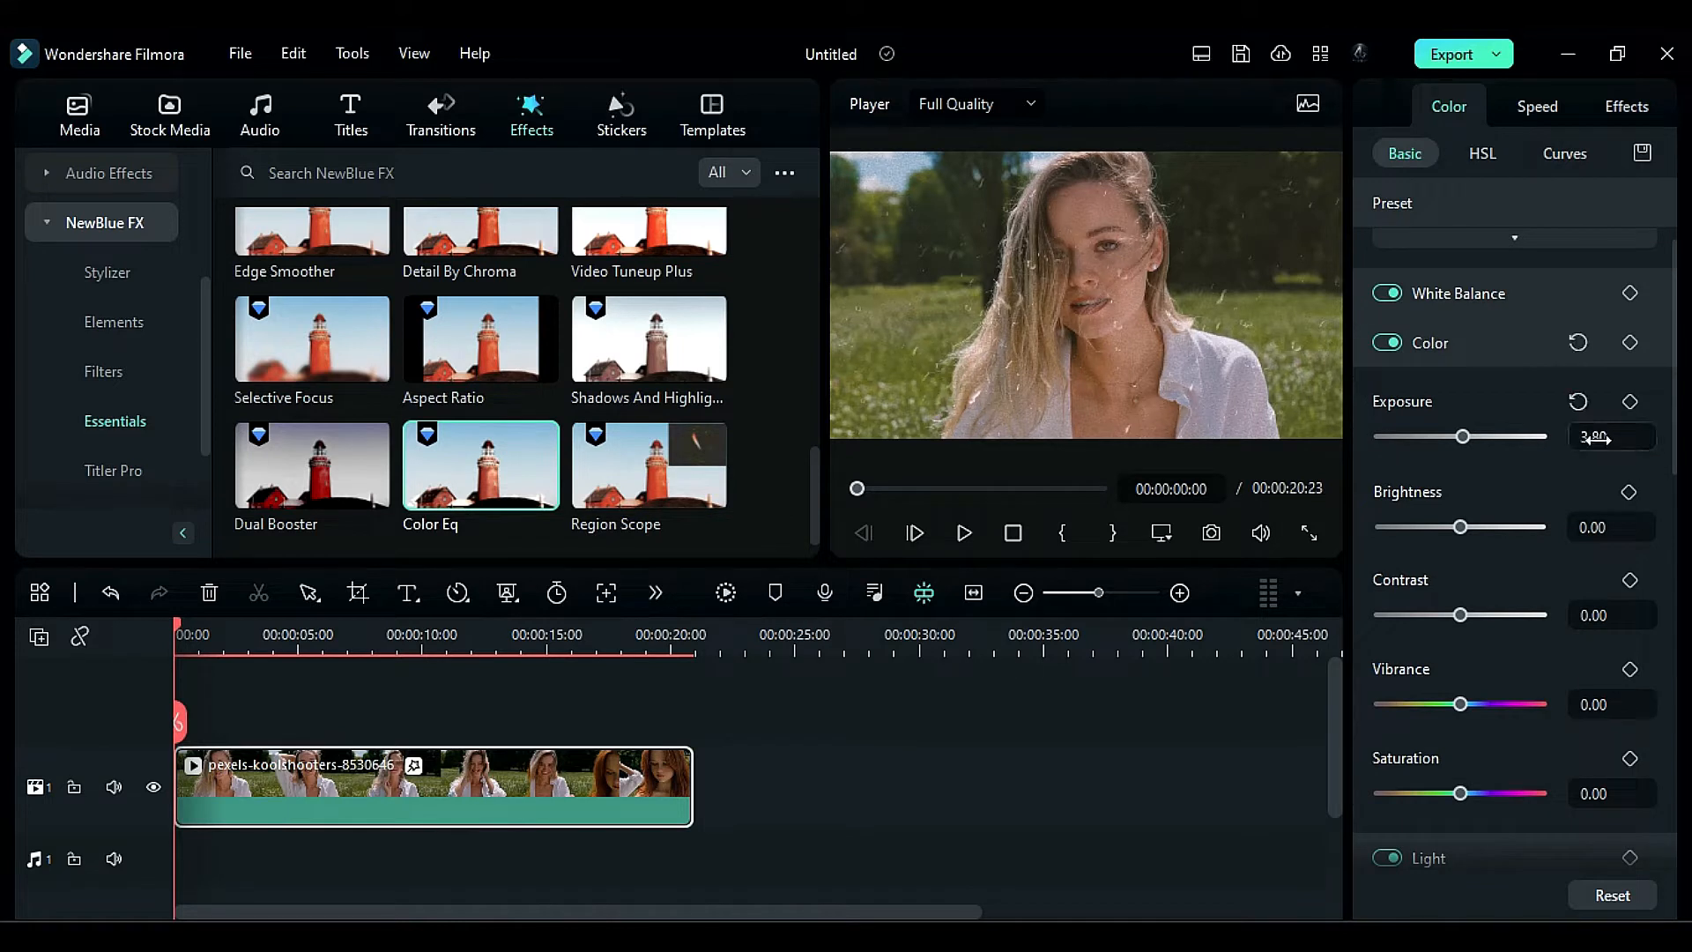
left_click(1604, 615)
type("51")
key("Return")
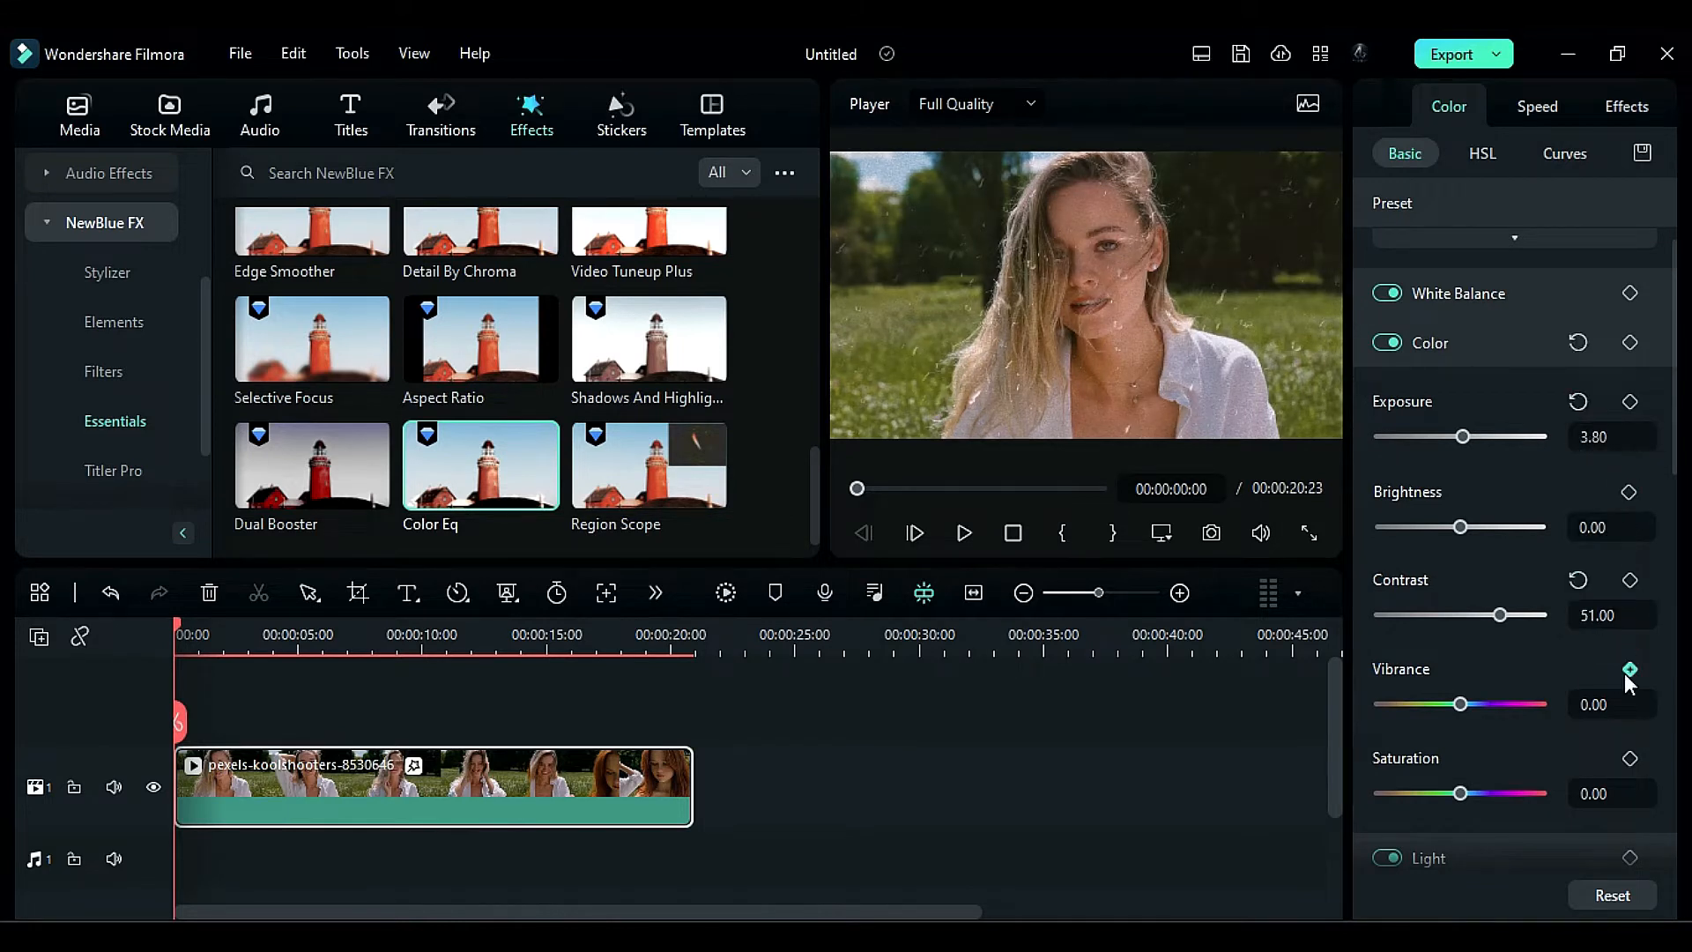
- Set the clip's Highlight to 65 and Shadow to 25 in the basic light correction
scroll(1626, 677, "down", 2)
left_click(1598, 797)
type("65")
key("Return")
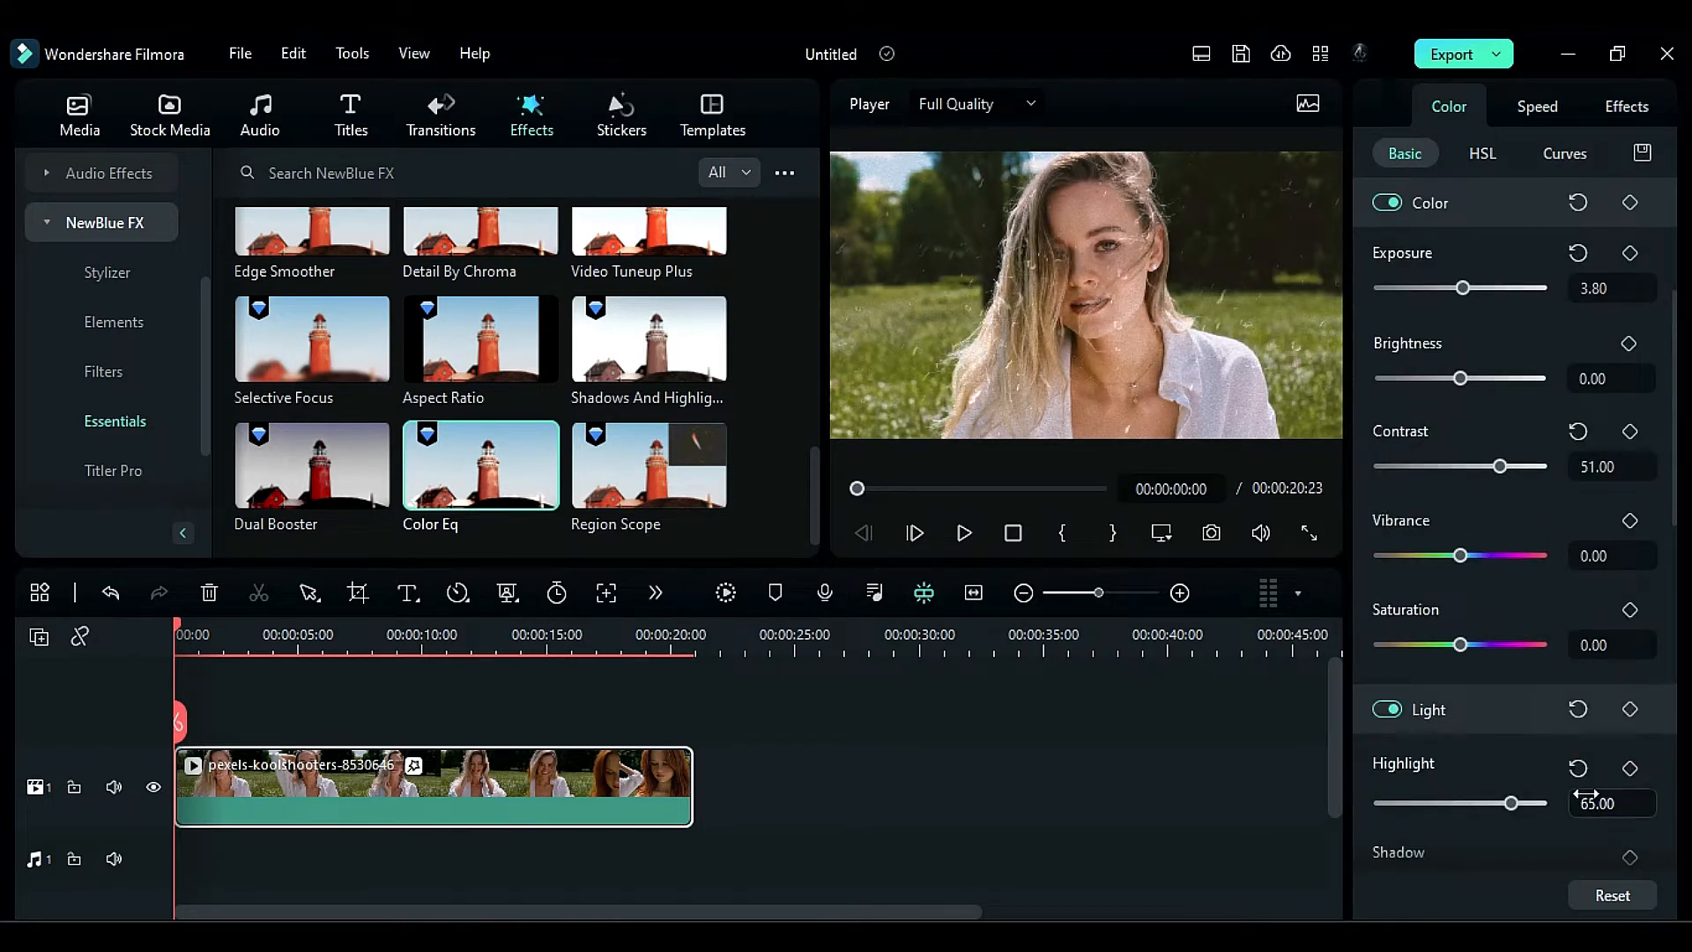
scroll(1586, 795, "down", 2)
left_click(1590, 742)
type("25")
key("Return")
- Add the Shape Mask effect on the track above the clip and extend it to the clip's full length
left_click(94, 234)
left_click(94, 236)
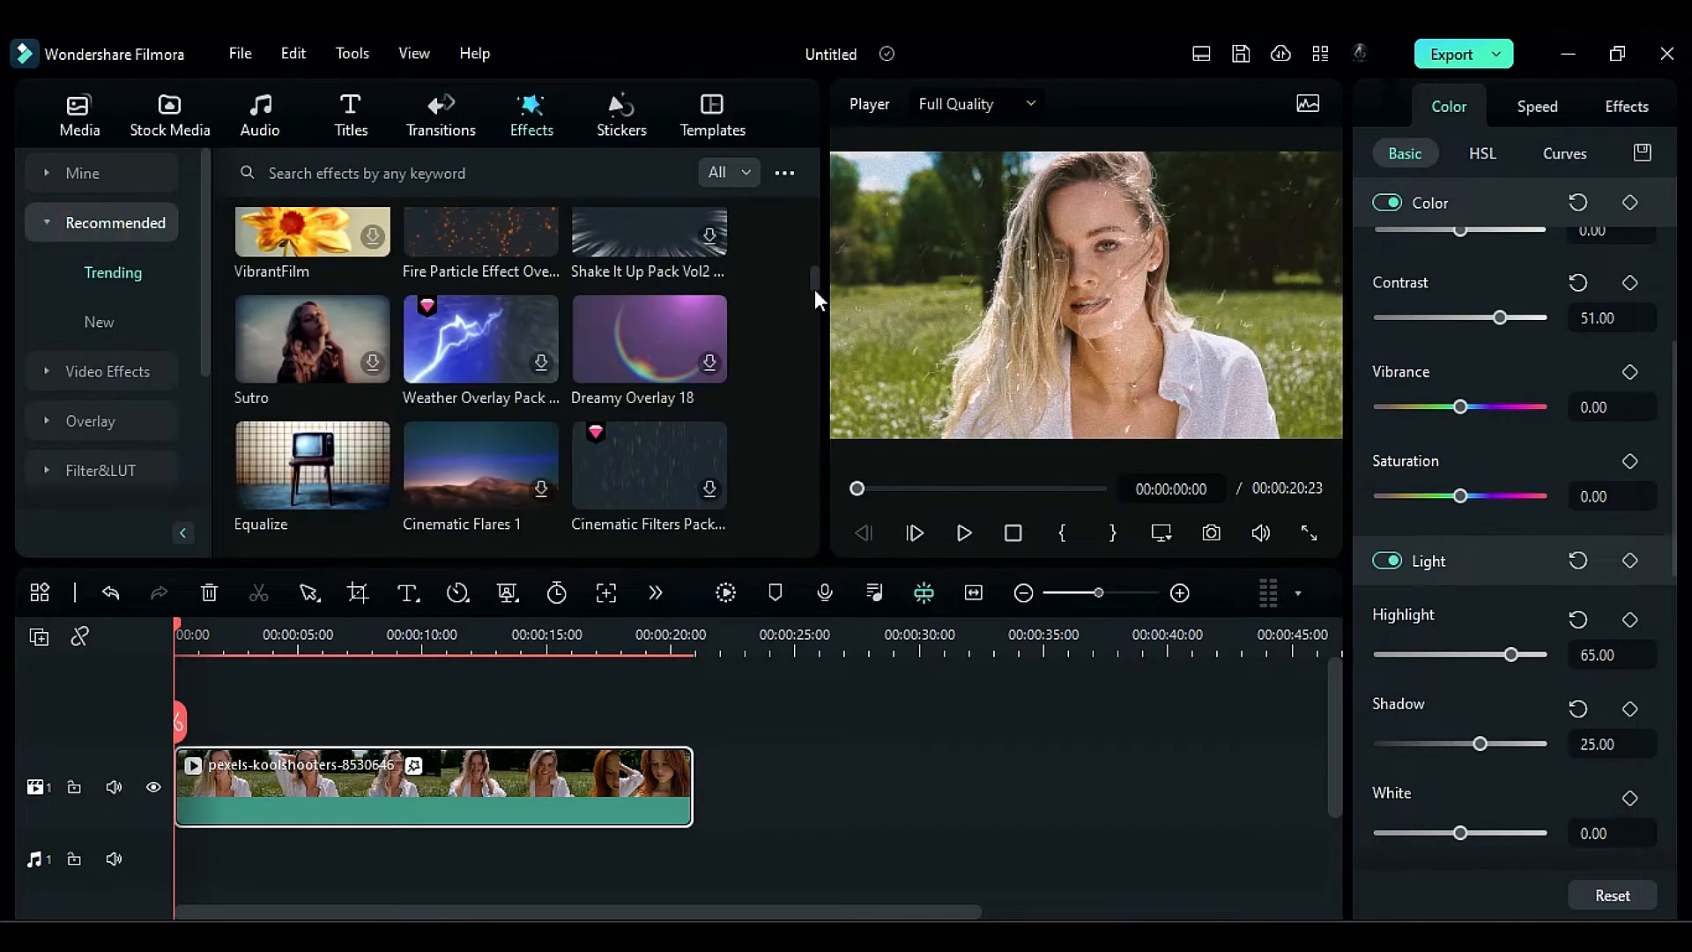
left_click_drag(814, 289, 814, 207)
scroll(529, 335, "down", 10)
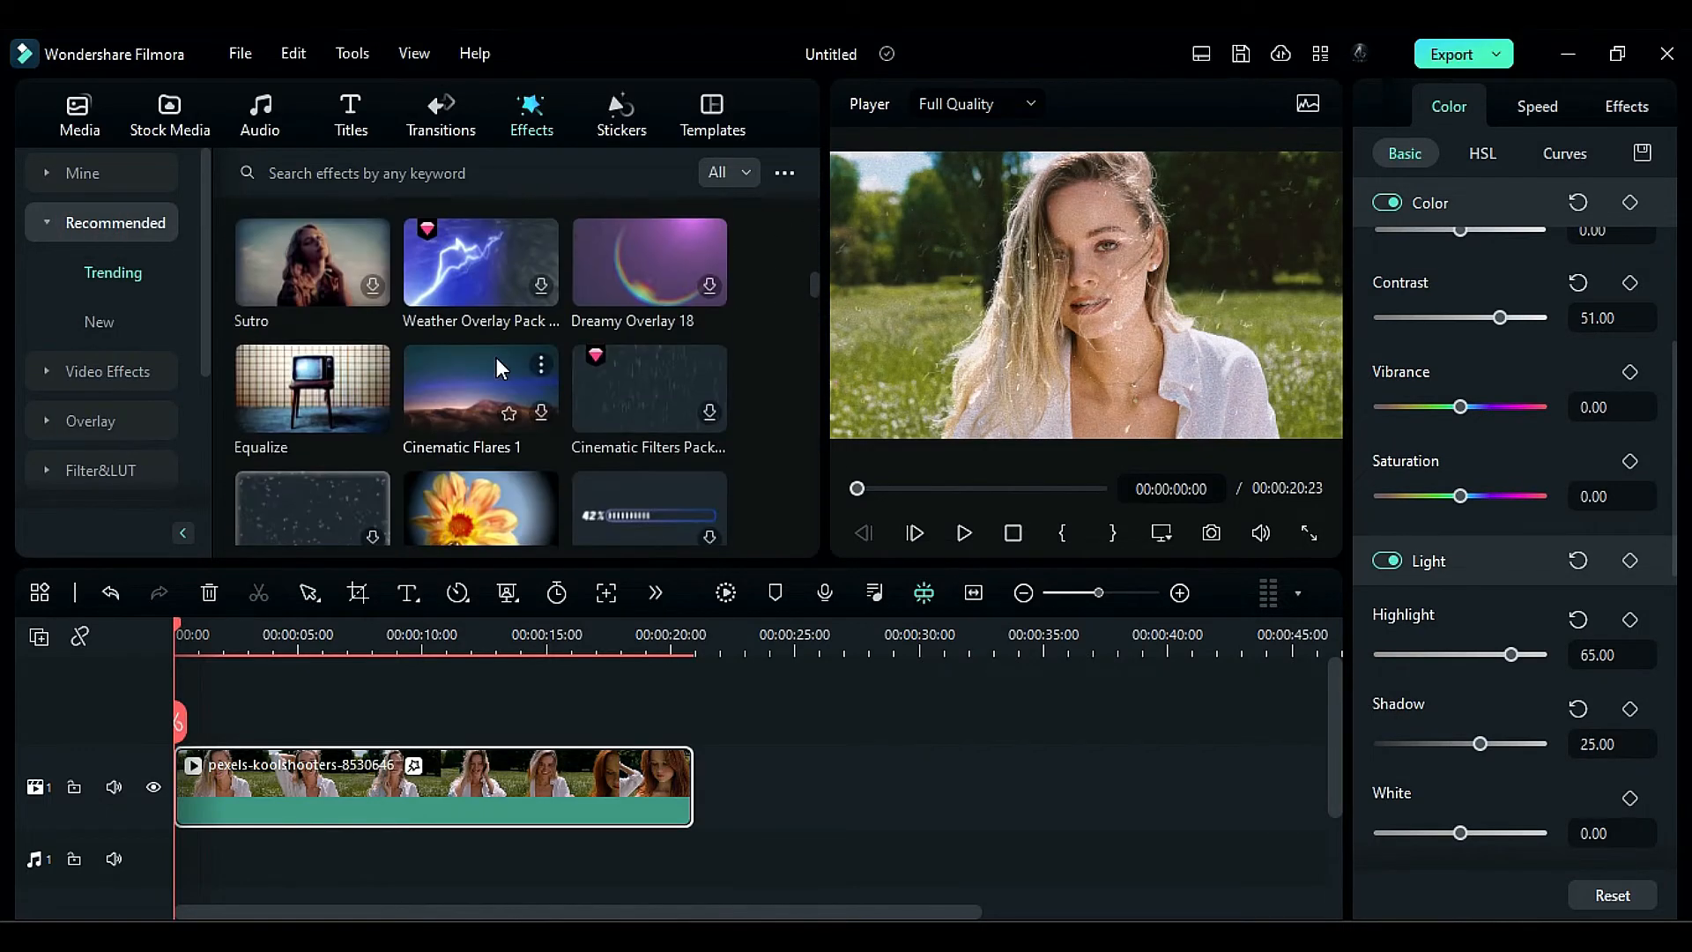
left_click_drag(313, 346, 182, 726)
left_click_drag(298, 763, 692, 763)
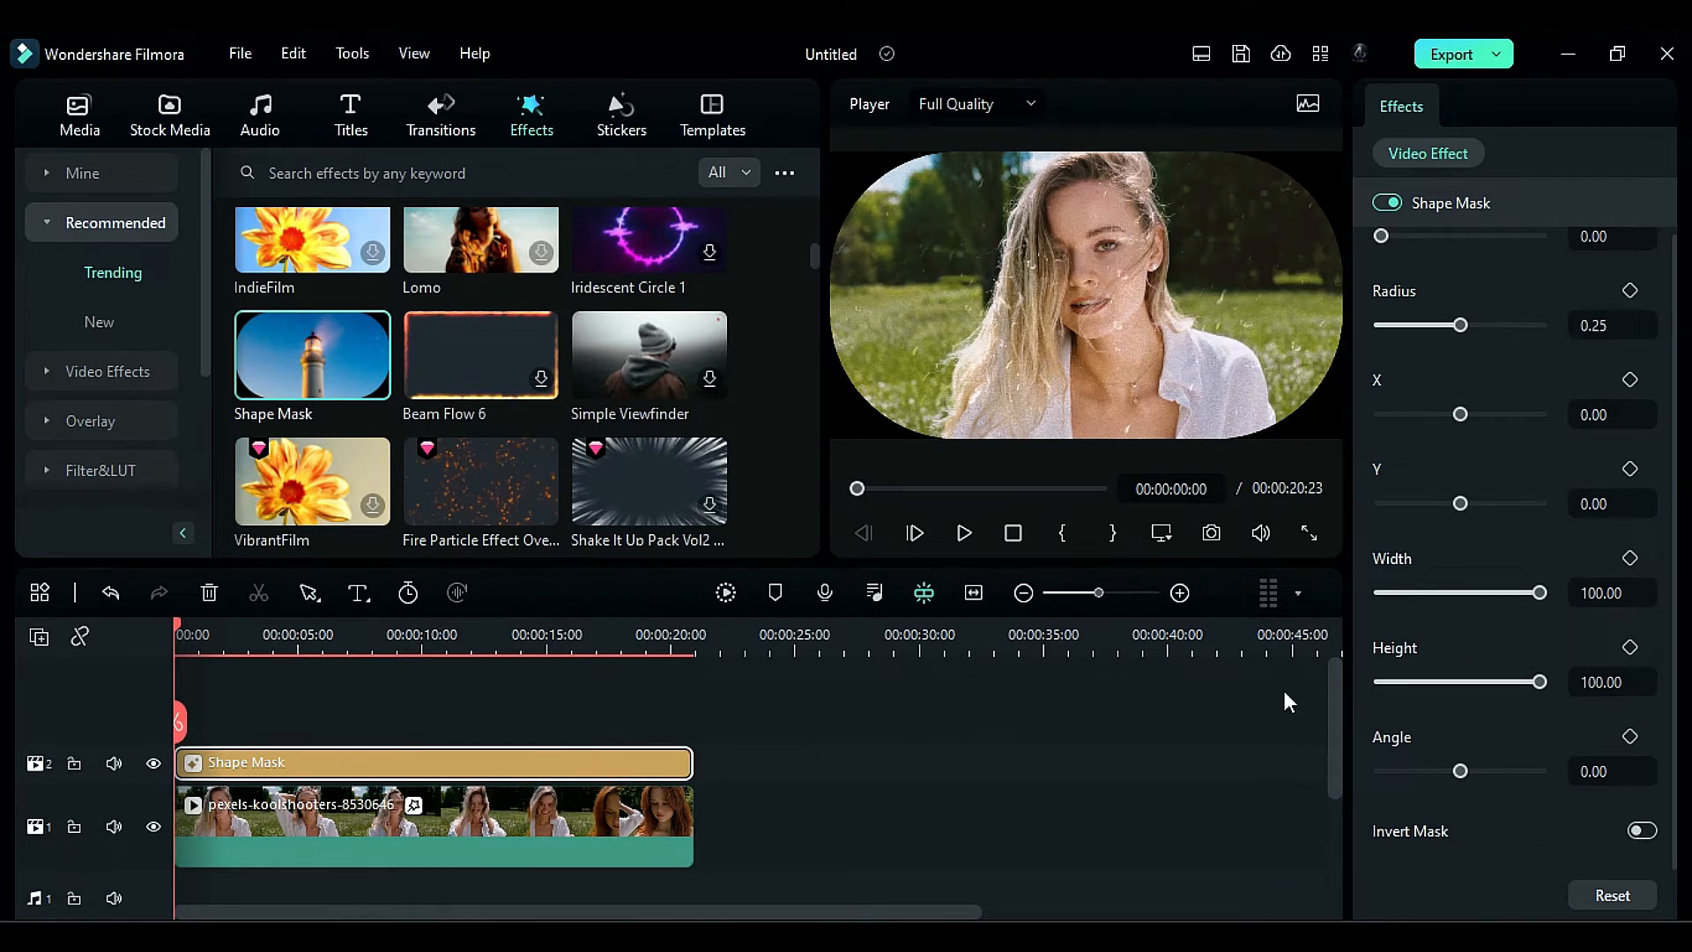
- Set the Shape Mask position to X -23 and Y 8
left_click(1614, 422)
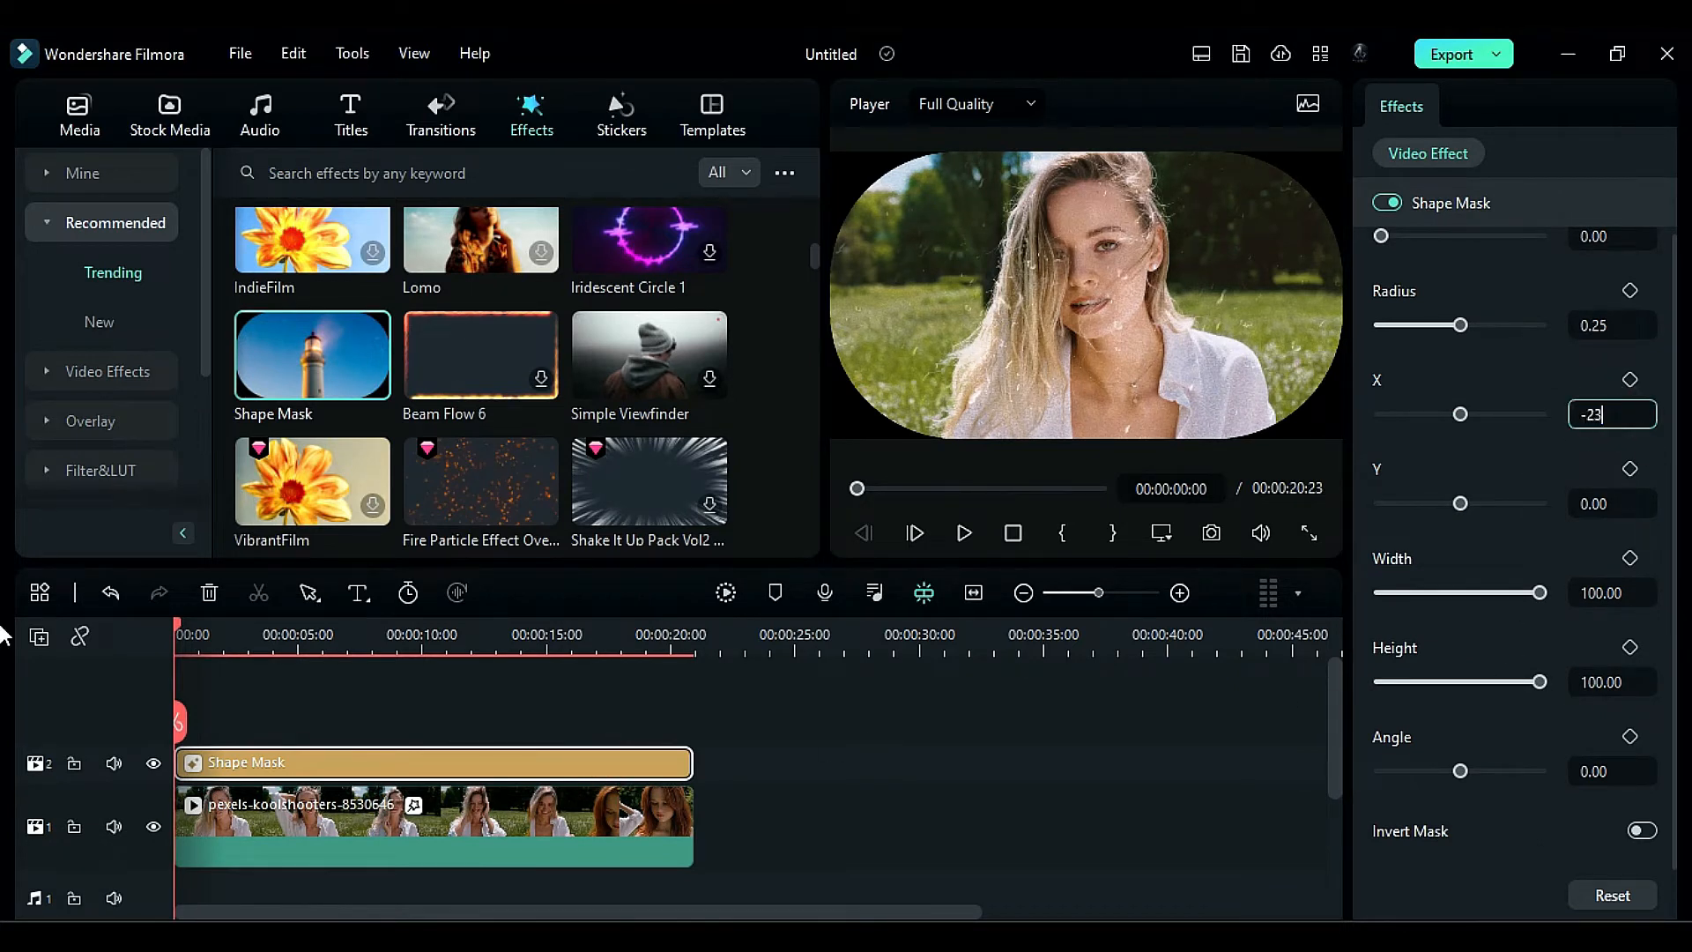
key("Return")
left_click(1595, 506)
type("8")
key("Return")
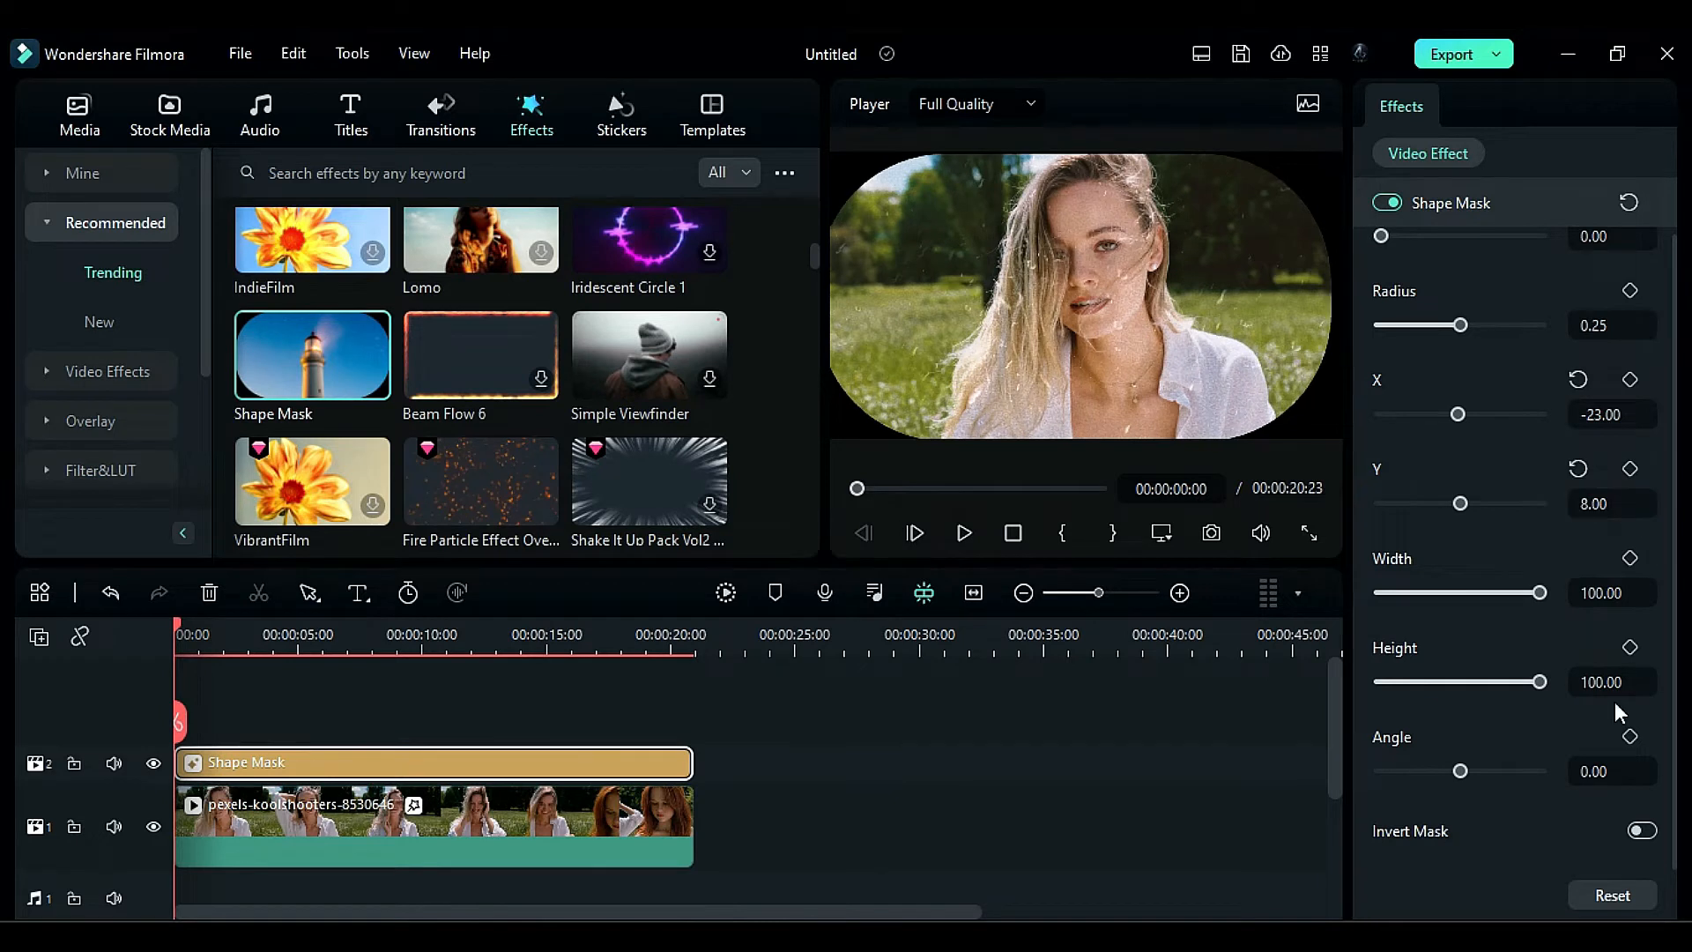
- Set the Shape Mask's Width to 75 and Height to 98
left_click(1612, 592)
type("75")
key("Return")
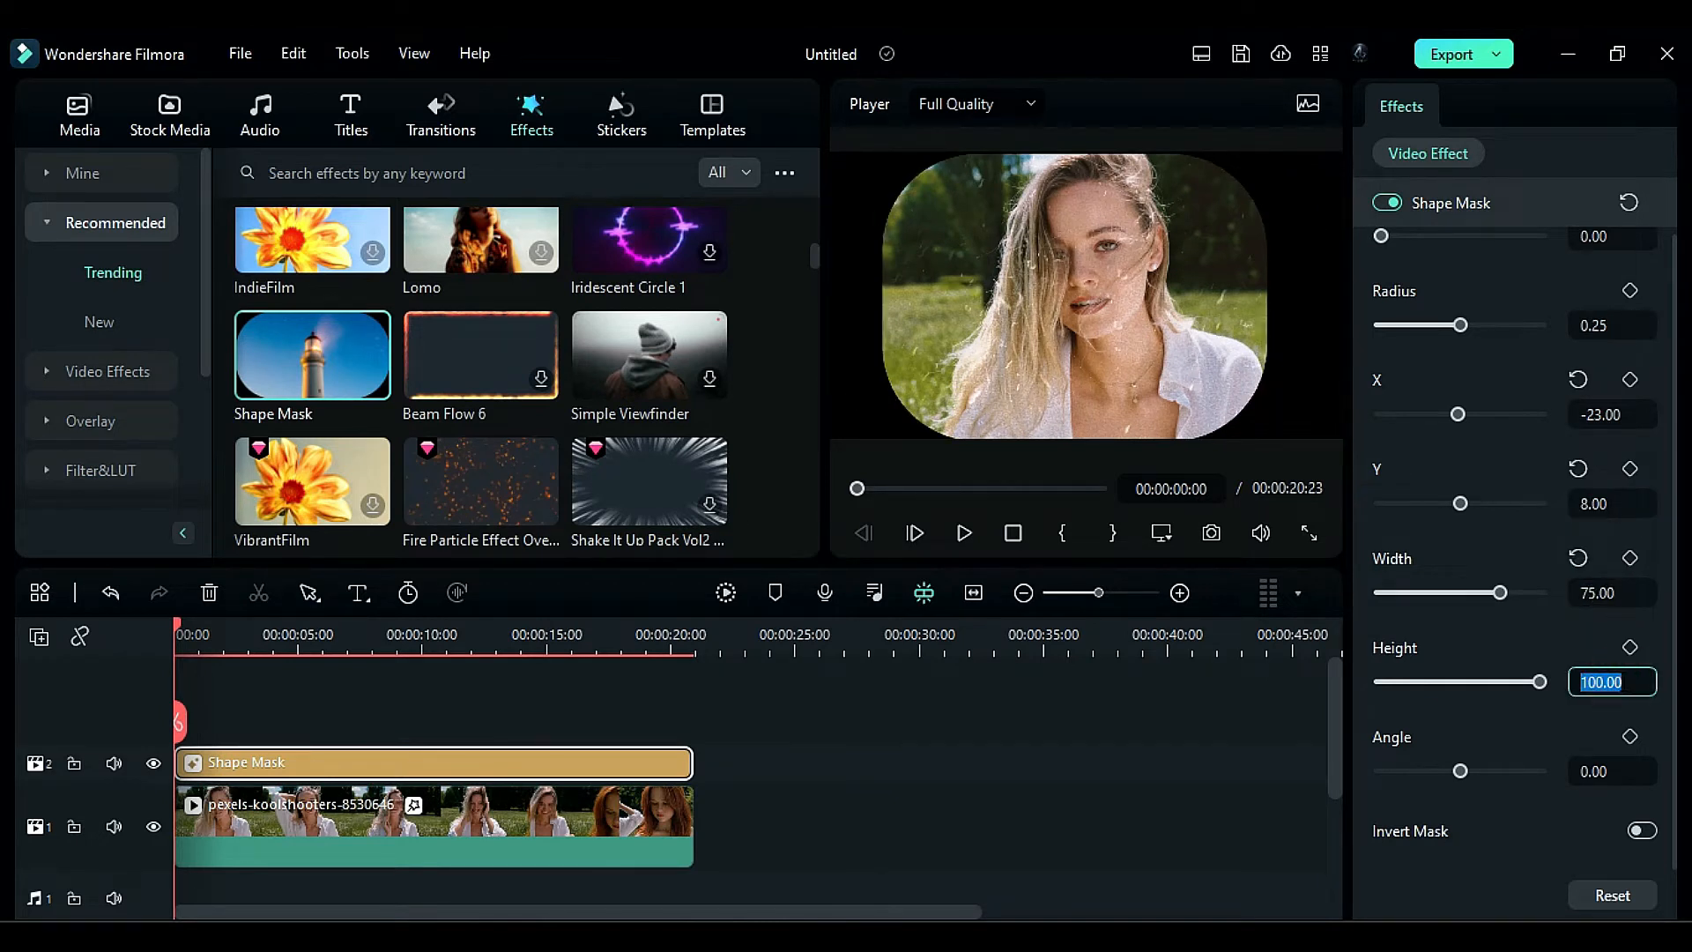
type("98")
key("Return")
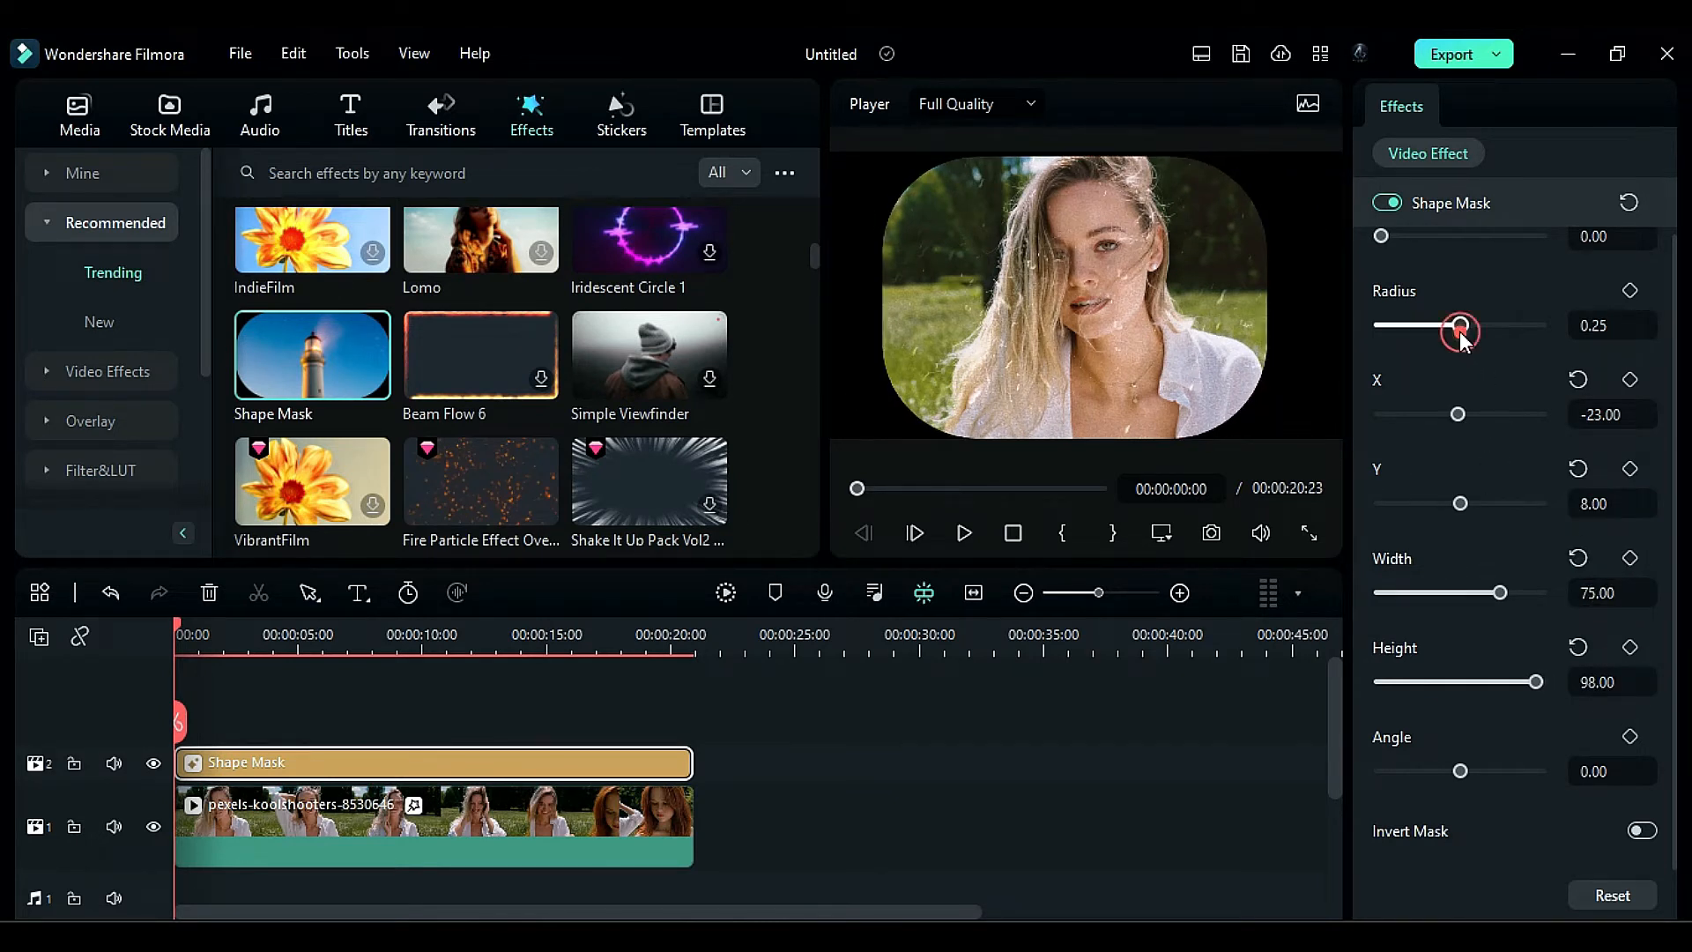
- Set the Shape Mask's Radius to 0.07, Blur Strength to 14.84, Height to 92.19 and X to 62.50
left_click_drag(1459, 326, 1402, 297)
scroll(1410, 422, "up", 1)
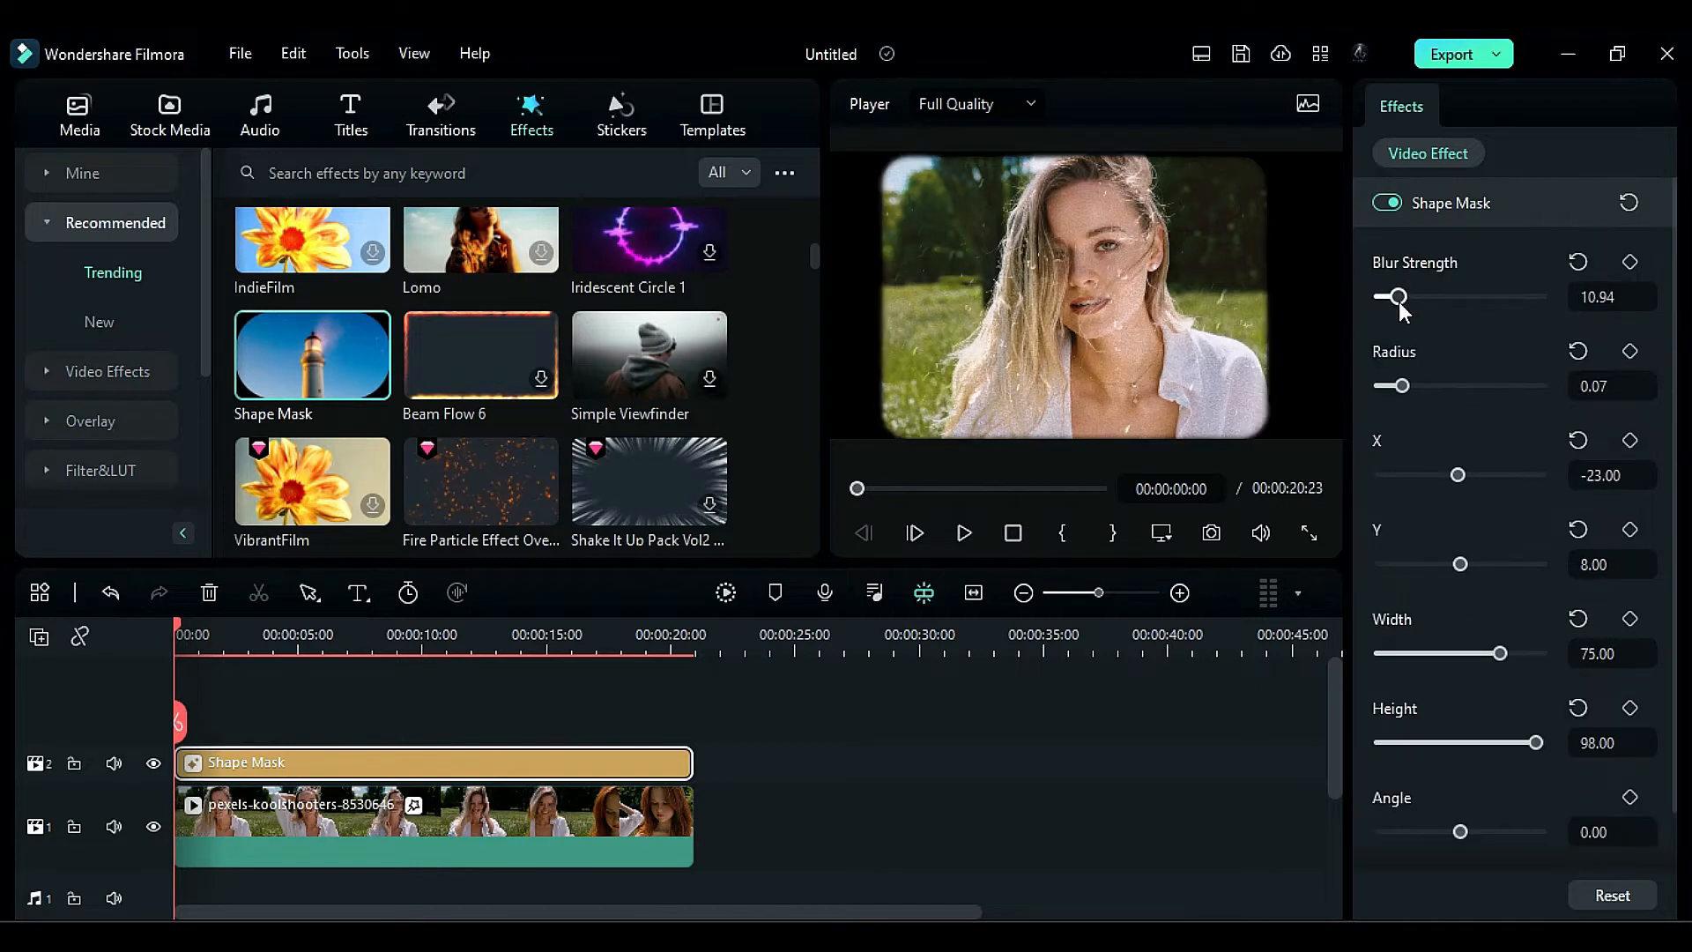
left_click_drag(1542, 743, 1527, 744)
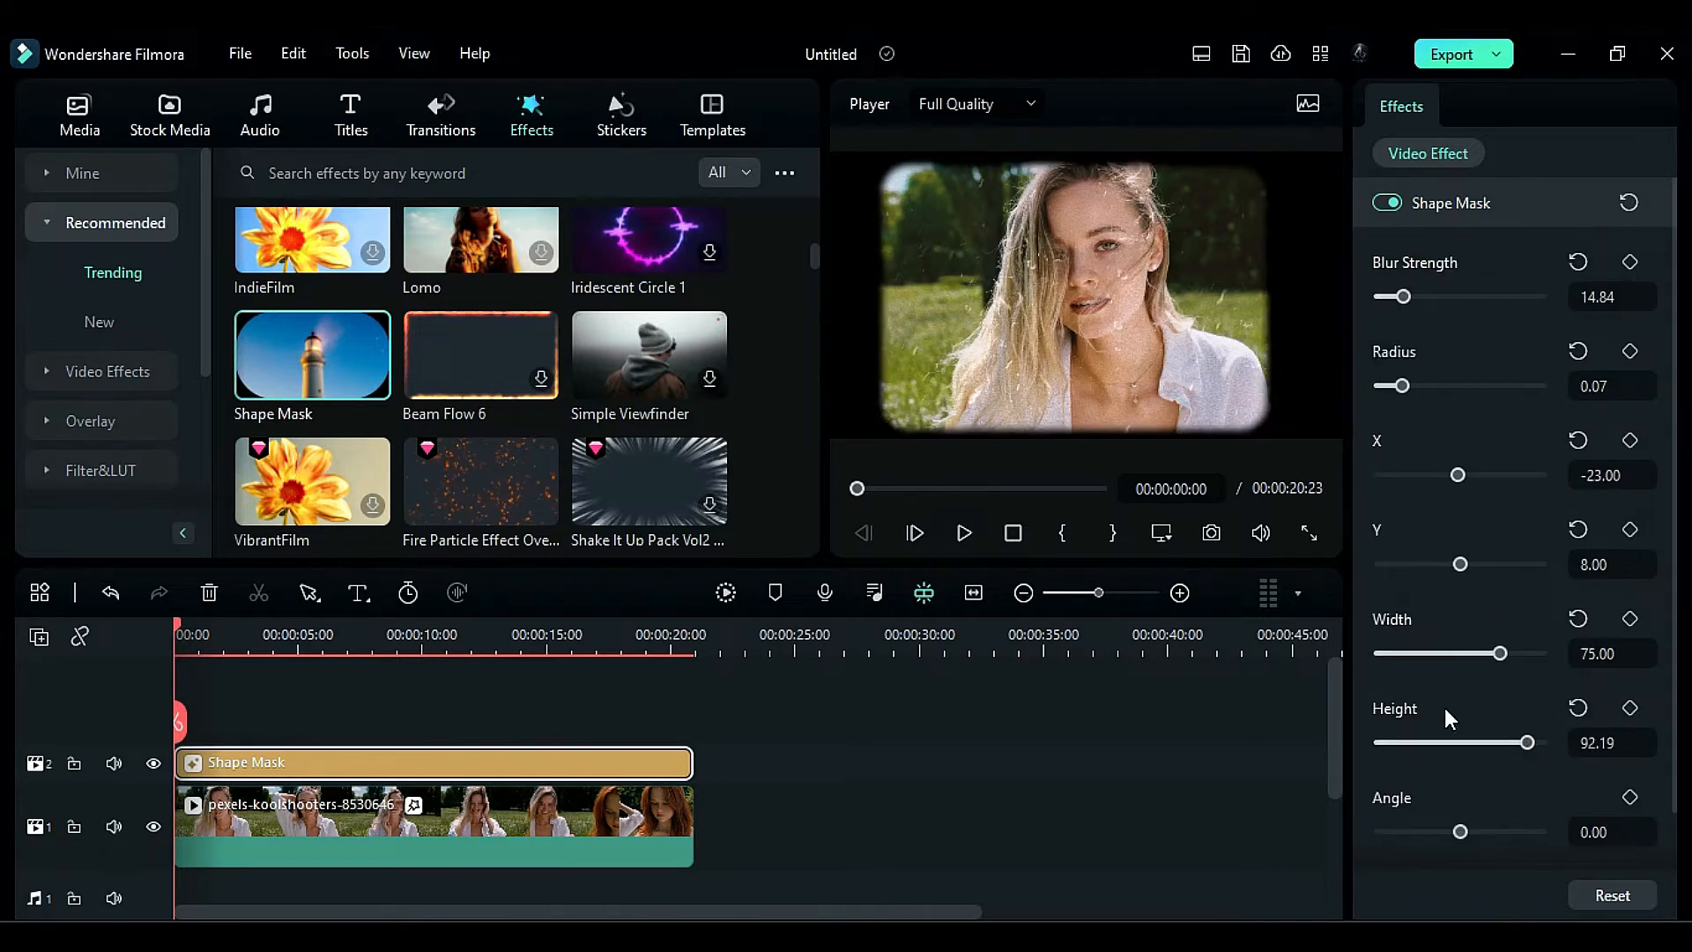
left_click_drag(1457, 474, 1465, 479)
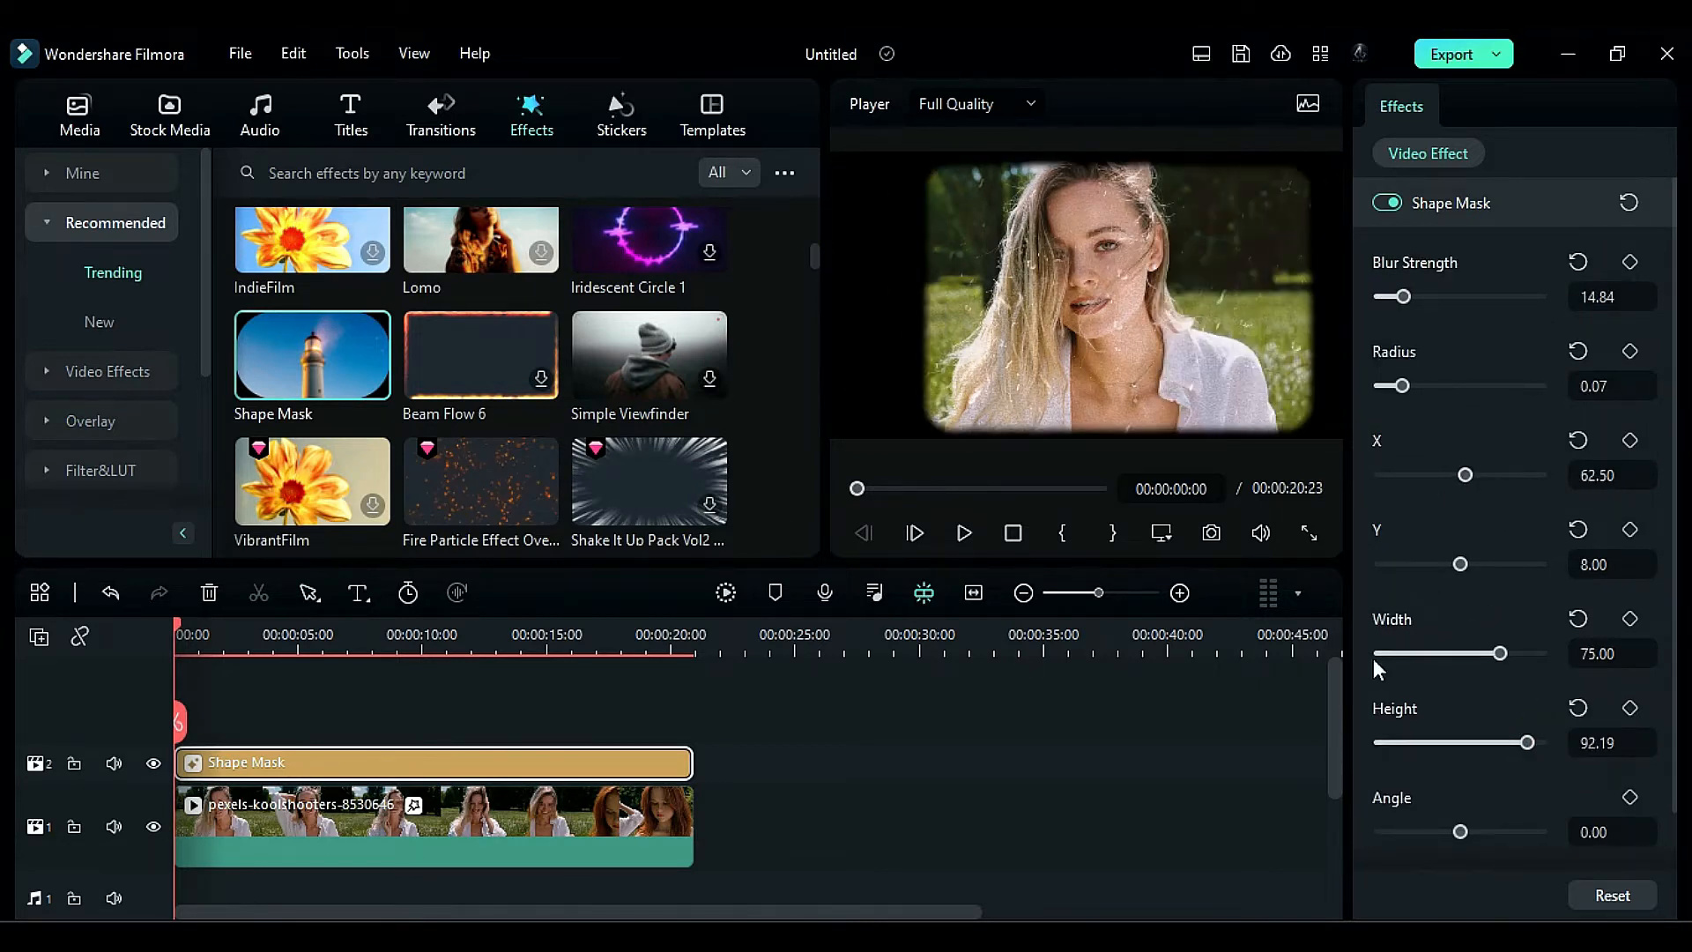
- Import the 8mm video and place it at the timeline start on track 4, leaving track 3 free above the Shape Mask
left_click(78, 113)
left_click(287, 277)
left_click(282, 305)
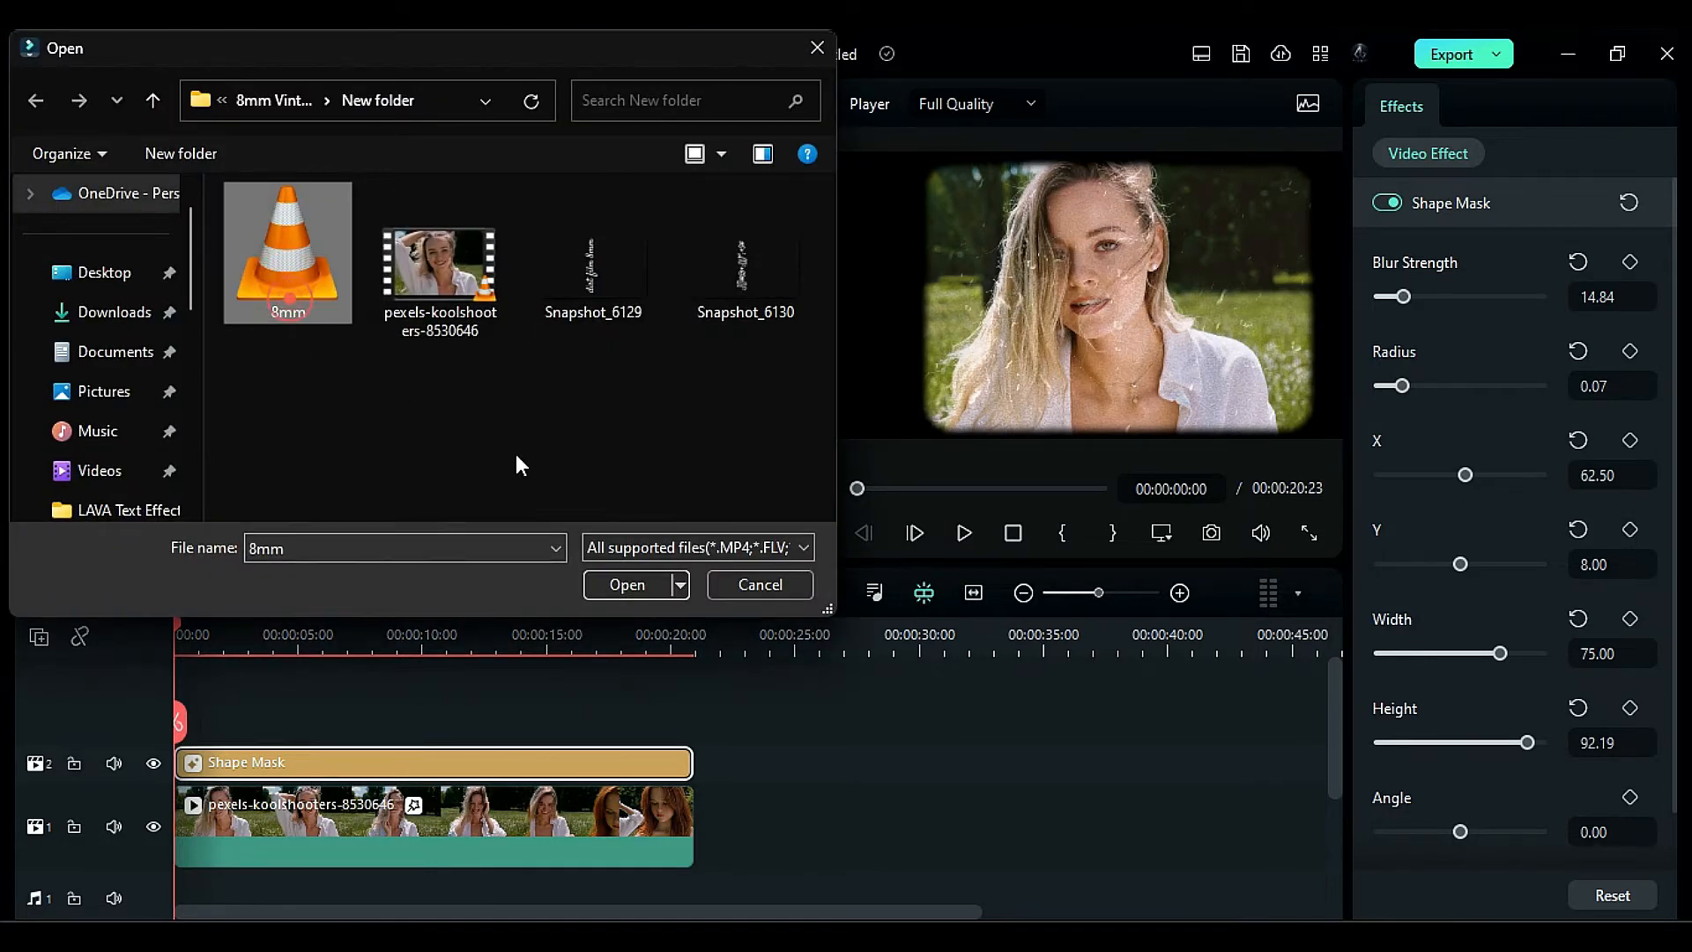
left_click(616, 578)
left_click_drag(533, 443, 185, 733)
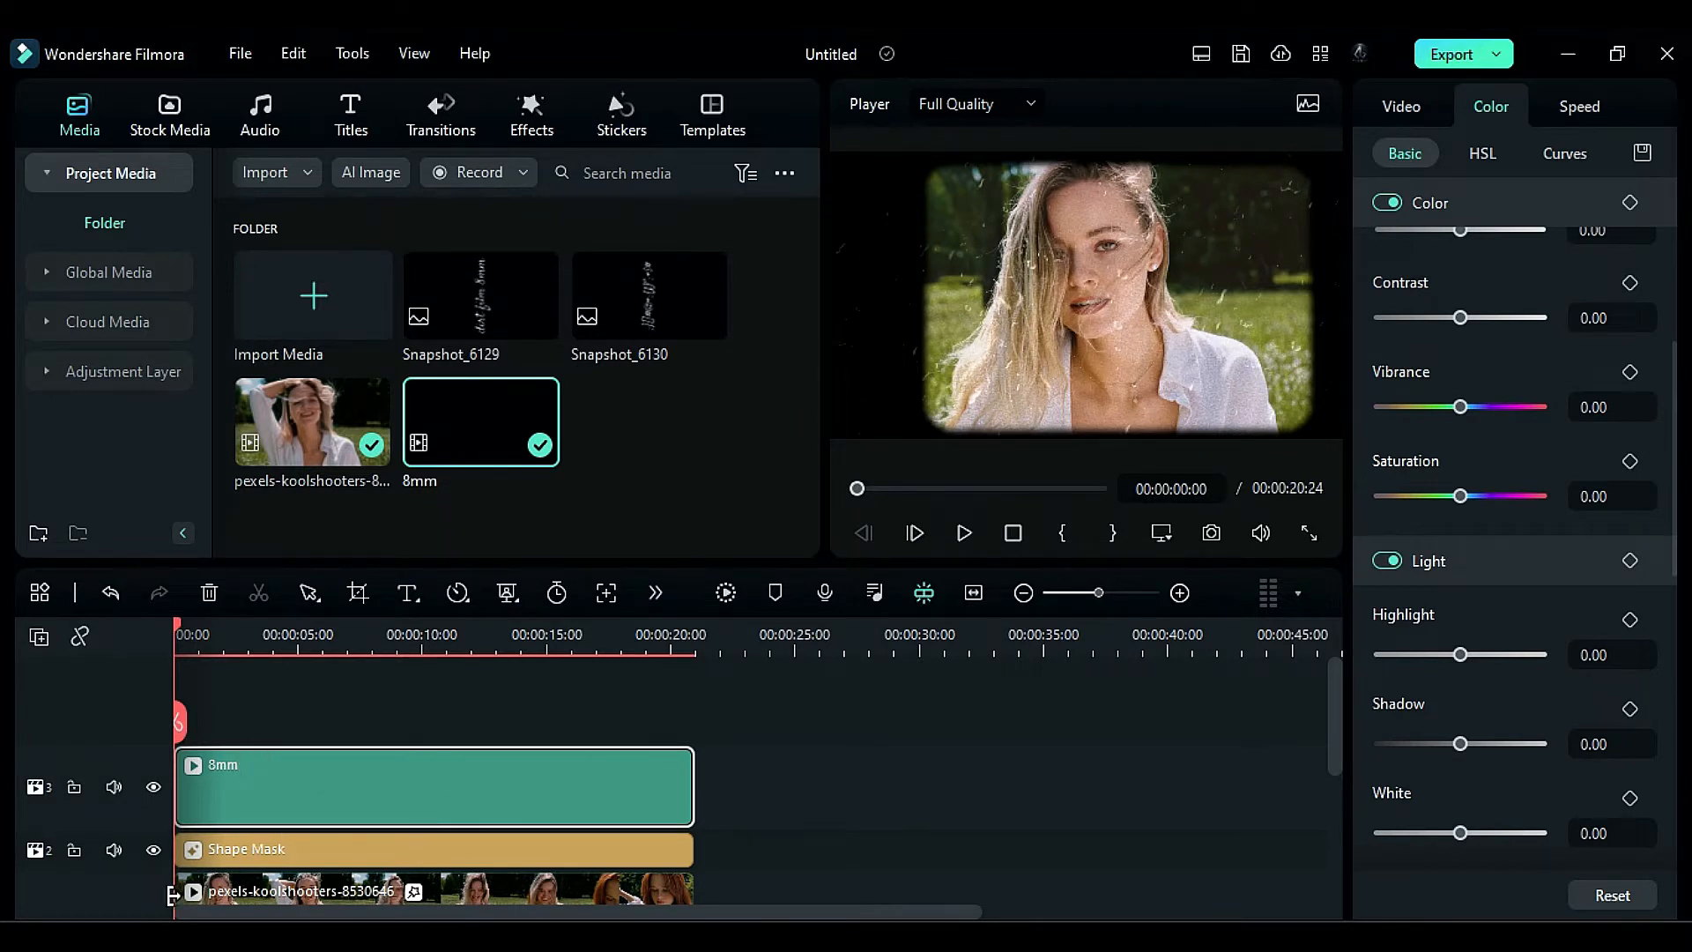
left_click_drag(388, 786, 385, 728)
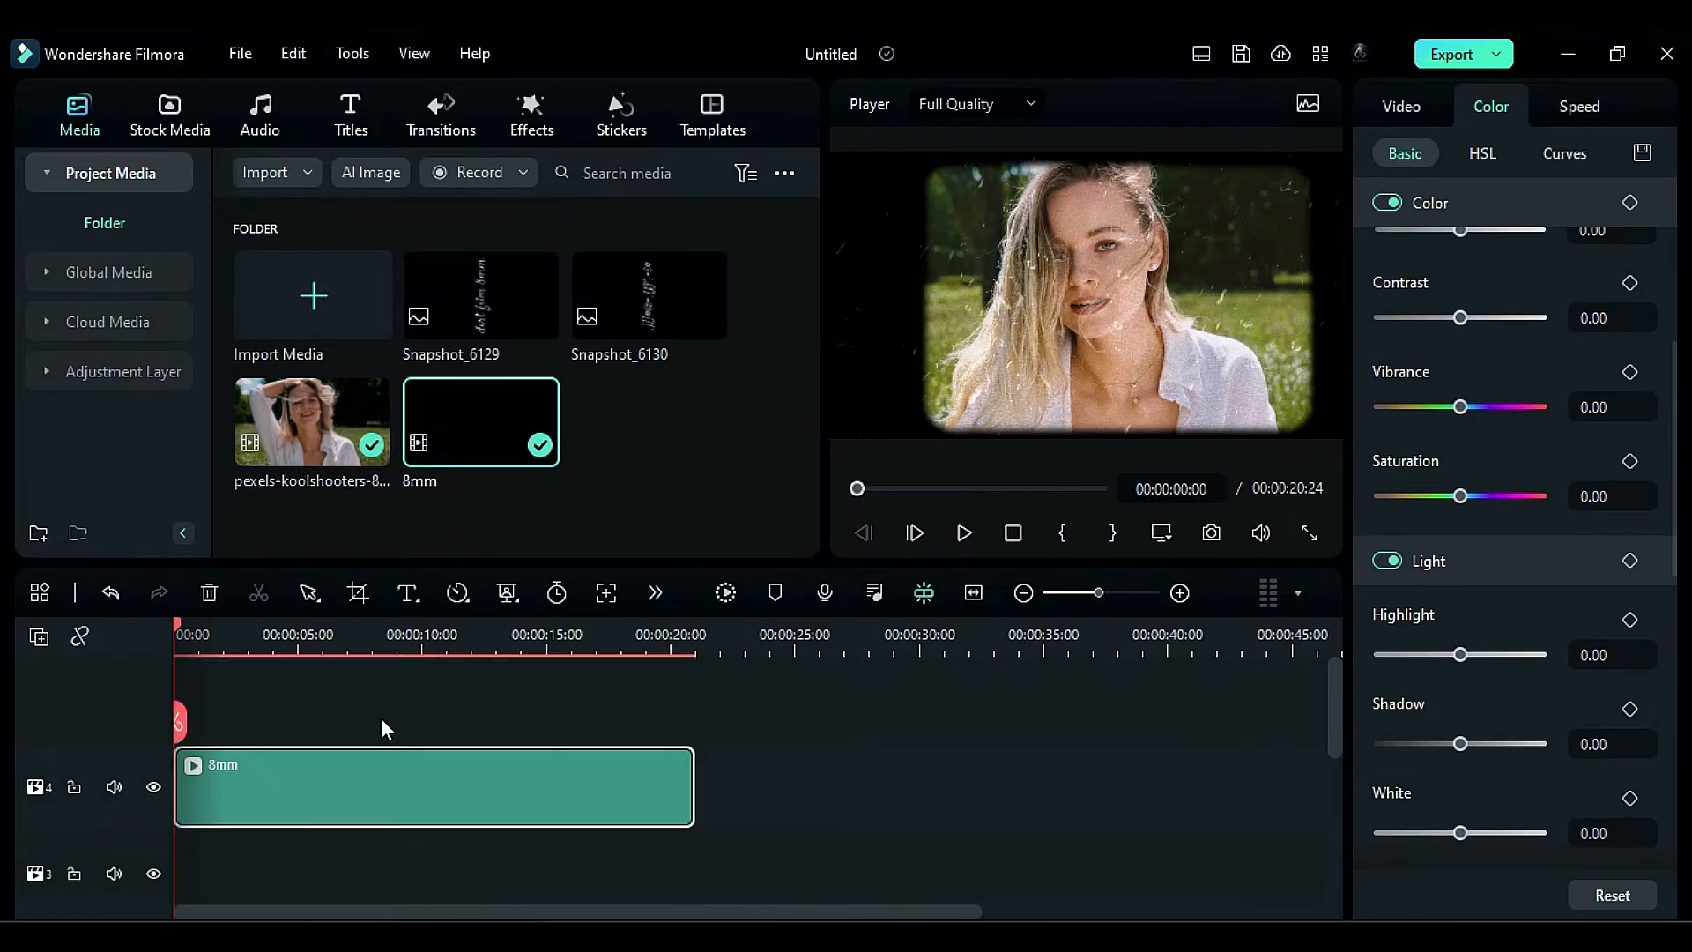
- Preview the two snapshot images and place Snapshot_6129 on track 3 just past the end of the main clip
scroll(388, 780, "down", 3)
left_click(488, 310)
double_click(653, 311)
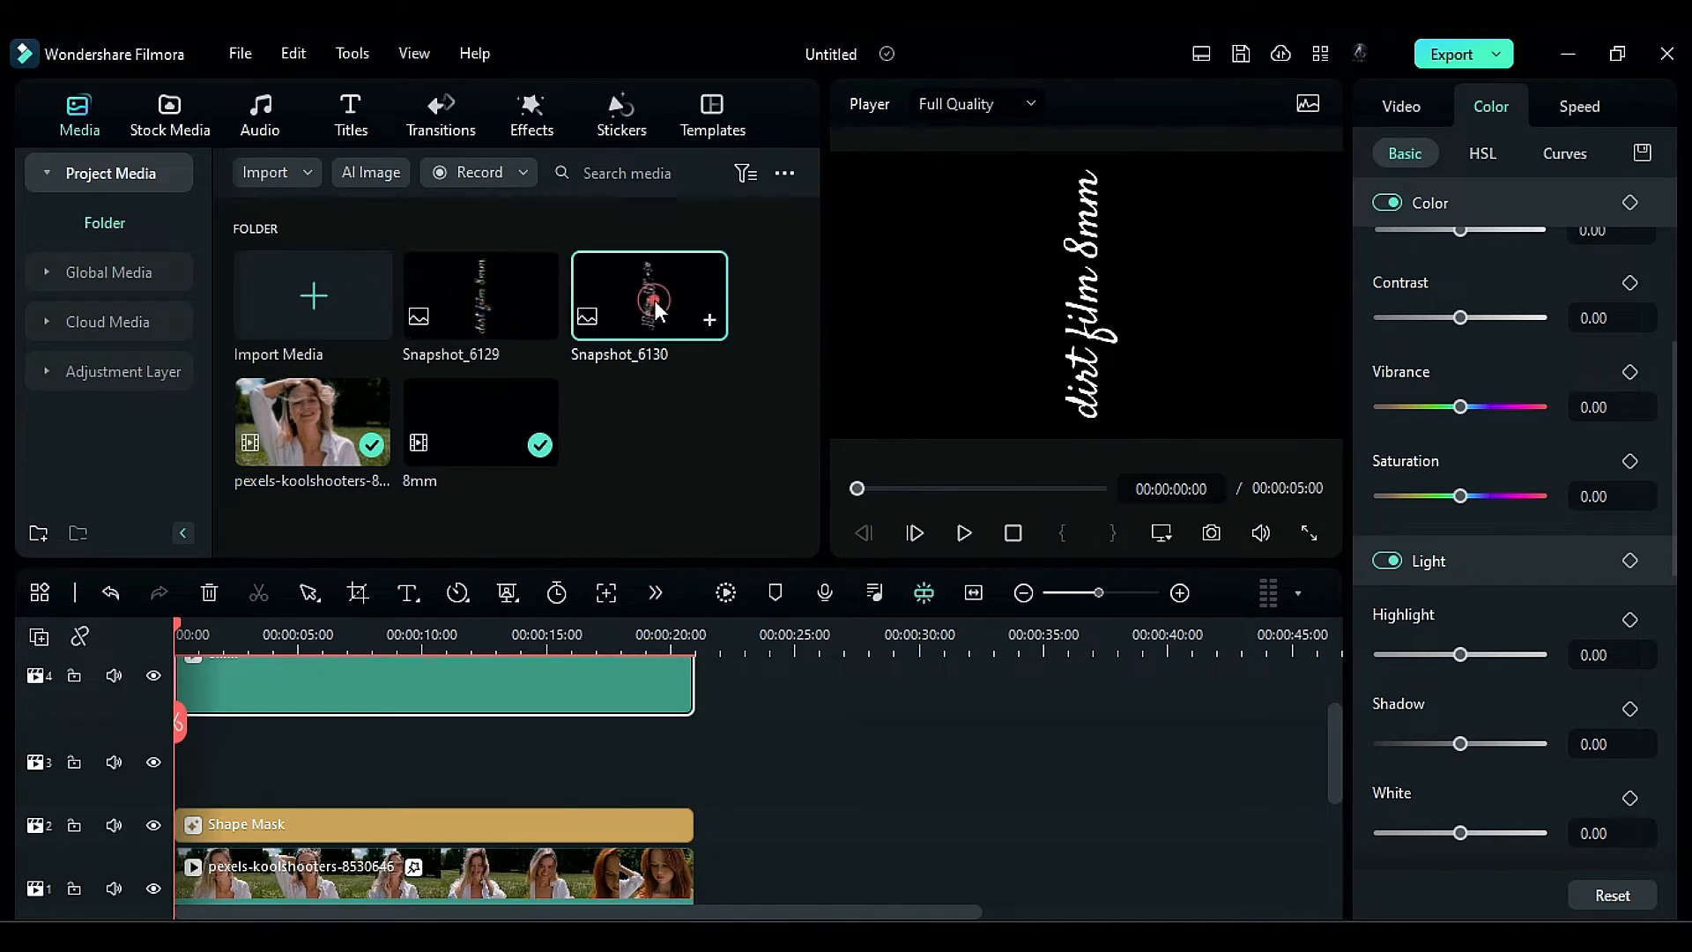
double_click(447, 304)
left_click(666, 418)
left_click_drag(476, 282, 709, 753)
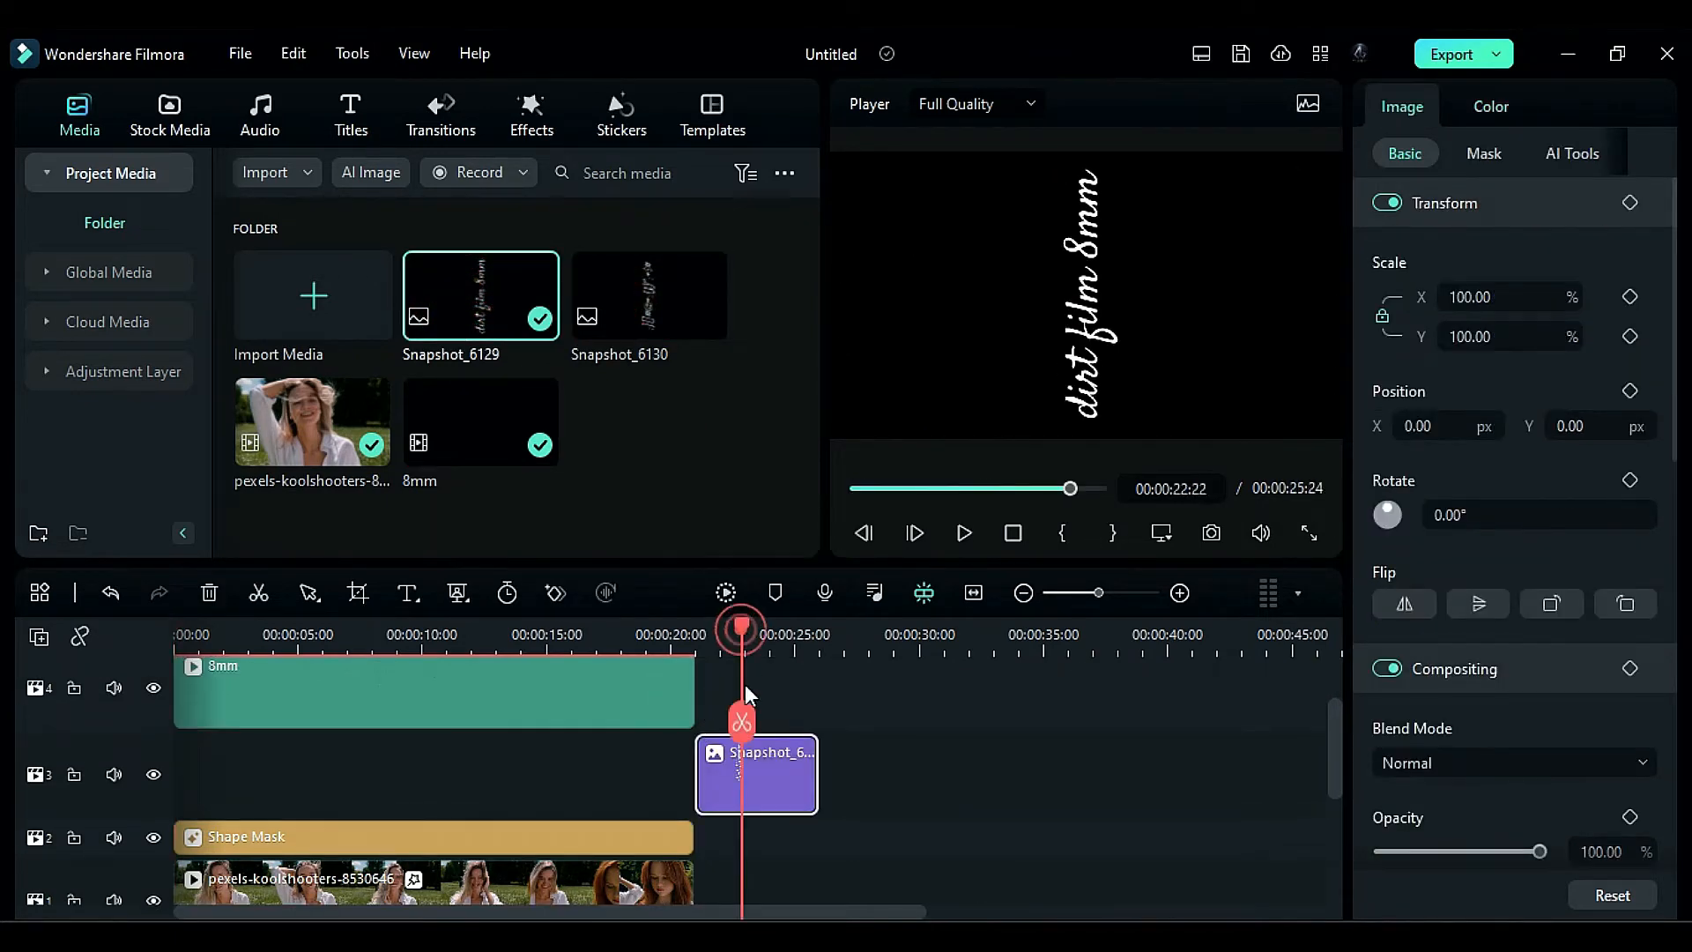
- Apply BCC Gaussian Blur with a Horizontal Blur of 7 and the BCC Prism effect to the Snapshot_6129 image
left_click(531, 128)
scroll(127, 405, "down", 3)
left_click(58, 414)
scroll(99, 457, "down", 2)
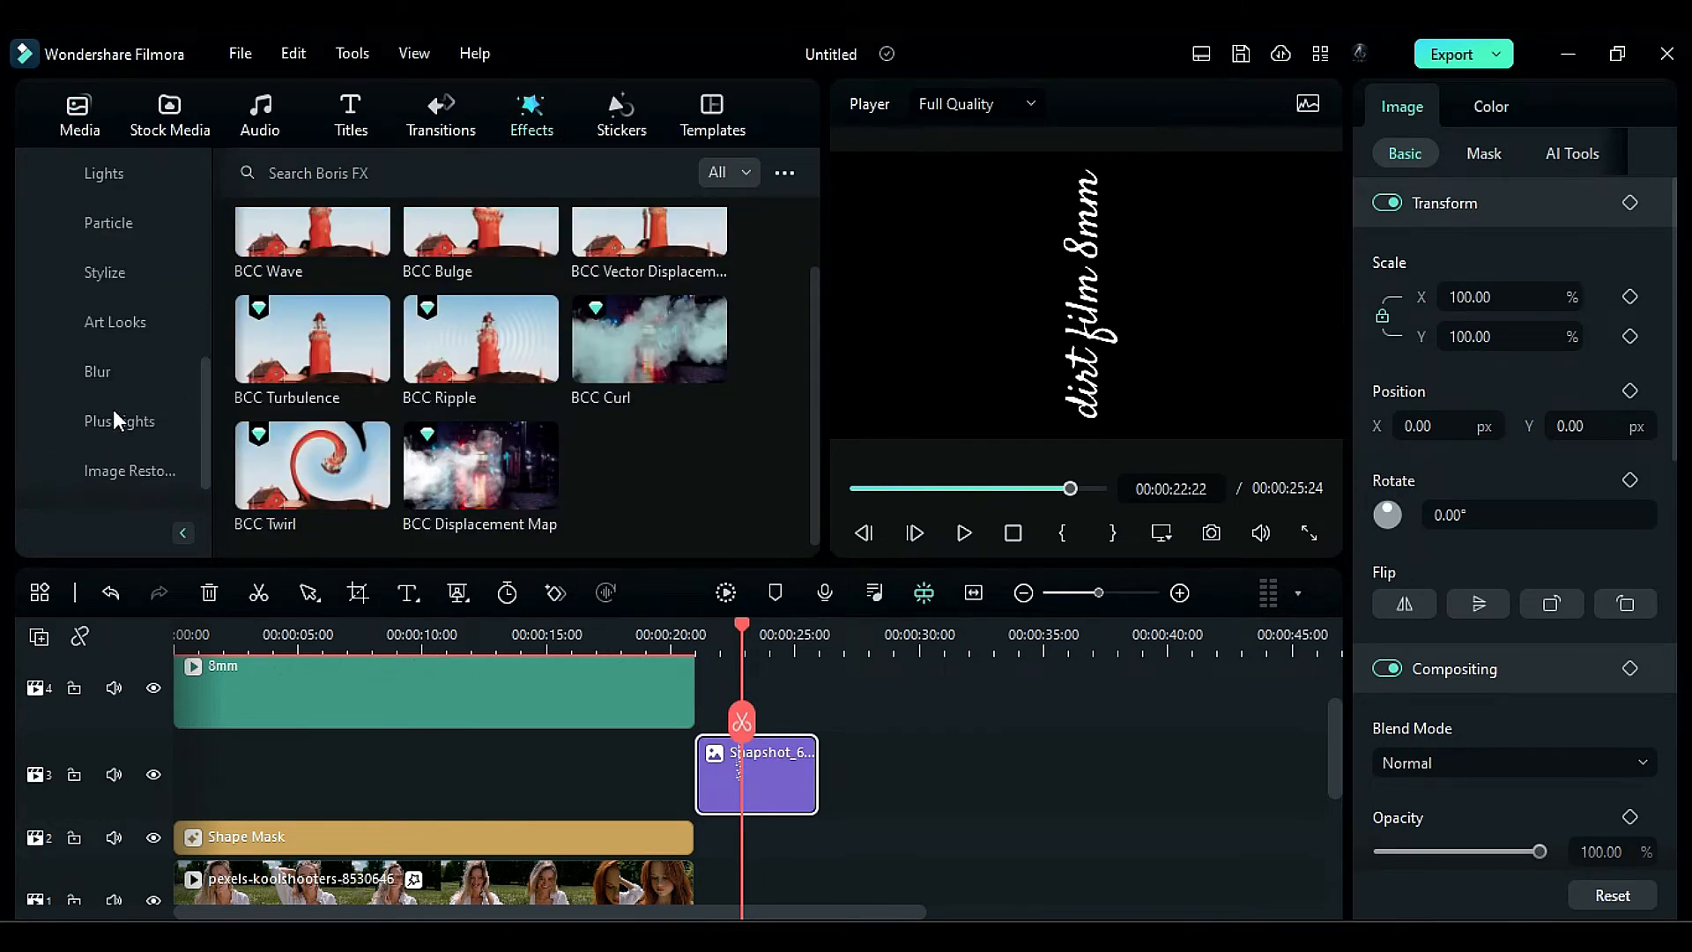
left_click(99, 371)
left_click_drag(481, 422, 744, 775)
left_click(1579, 105)
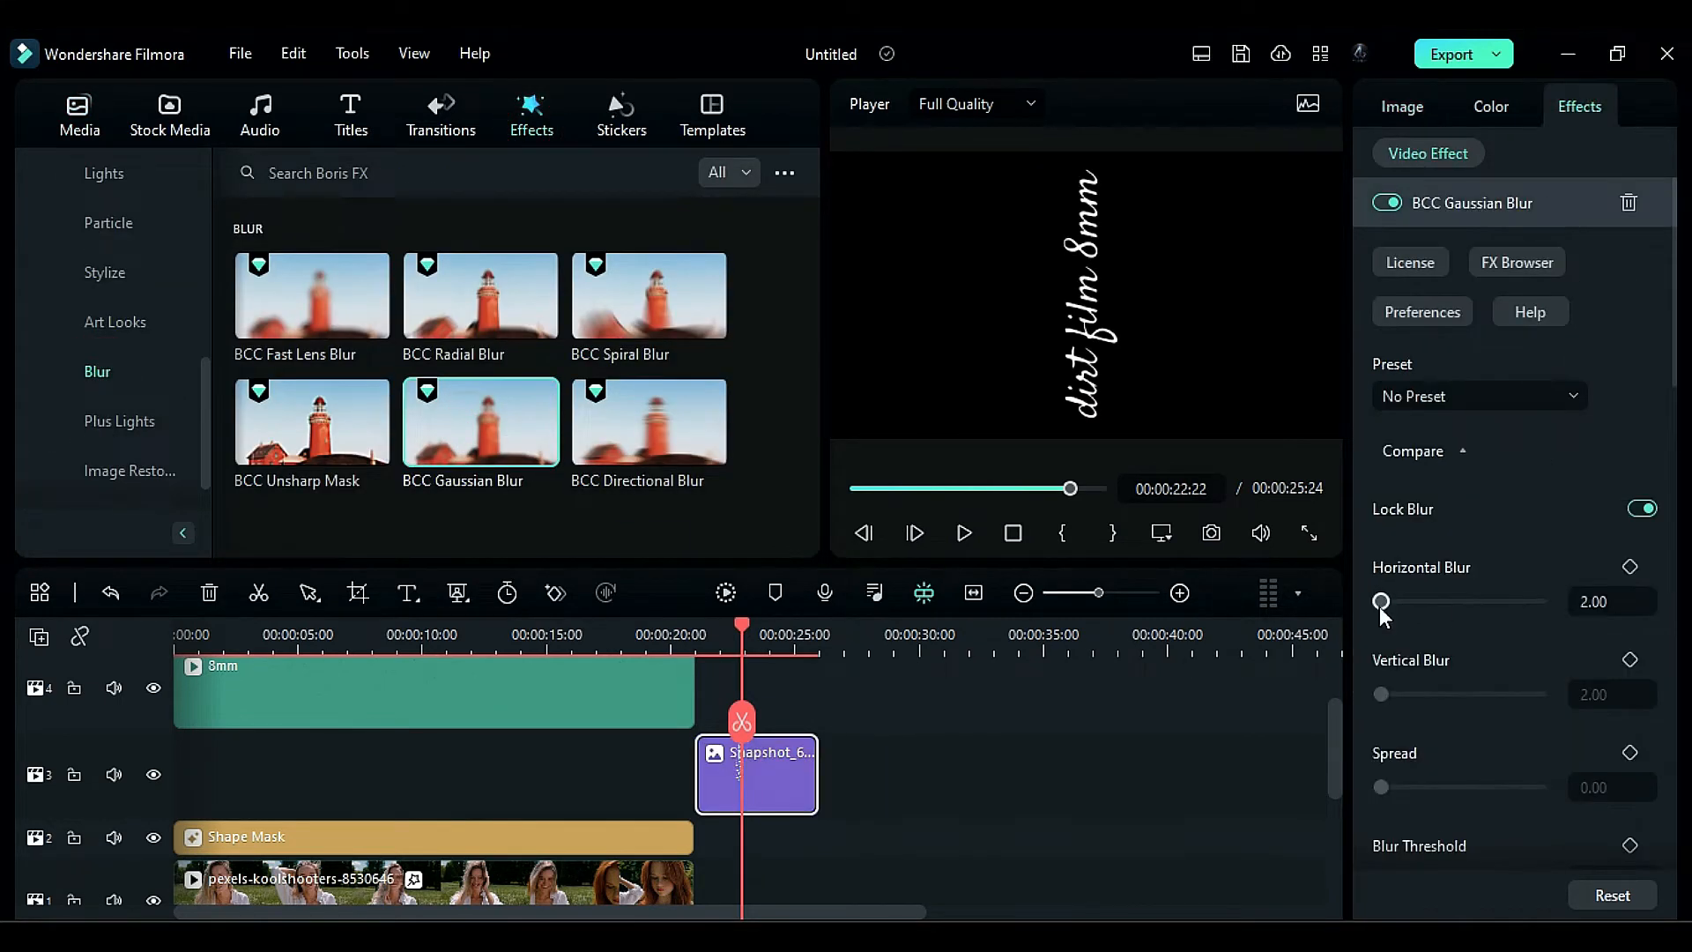
left_click_drag(1381, 602, 1385, 601)
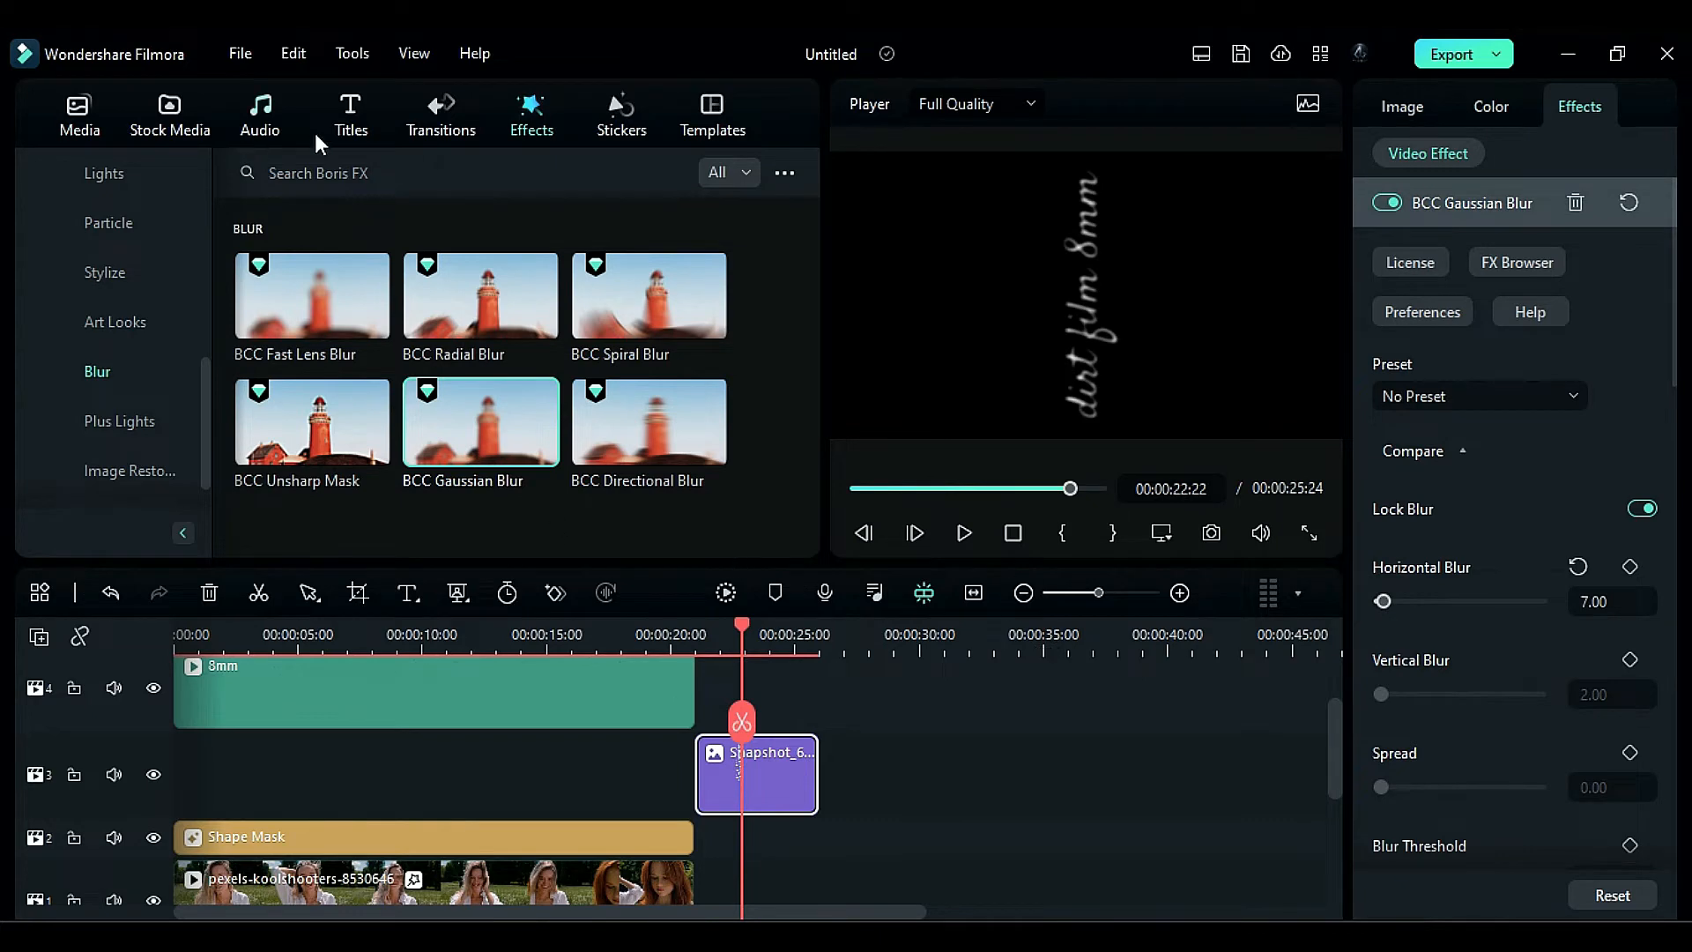
scroll(205, 317, "up", 5)
left_click_drag(650, 231, 767, 774)
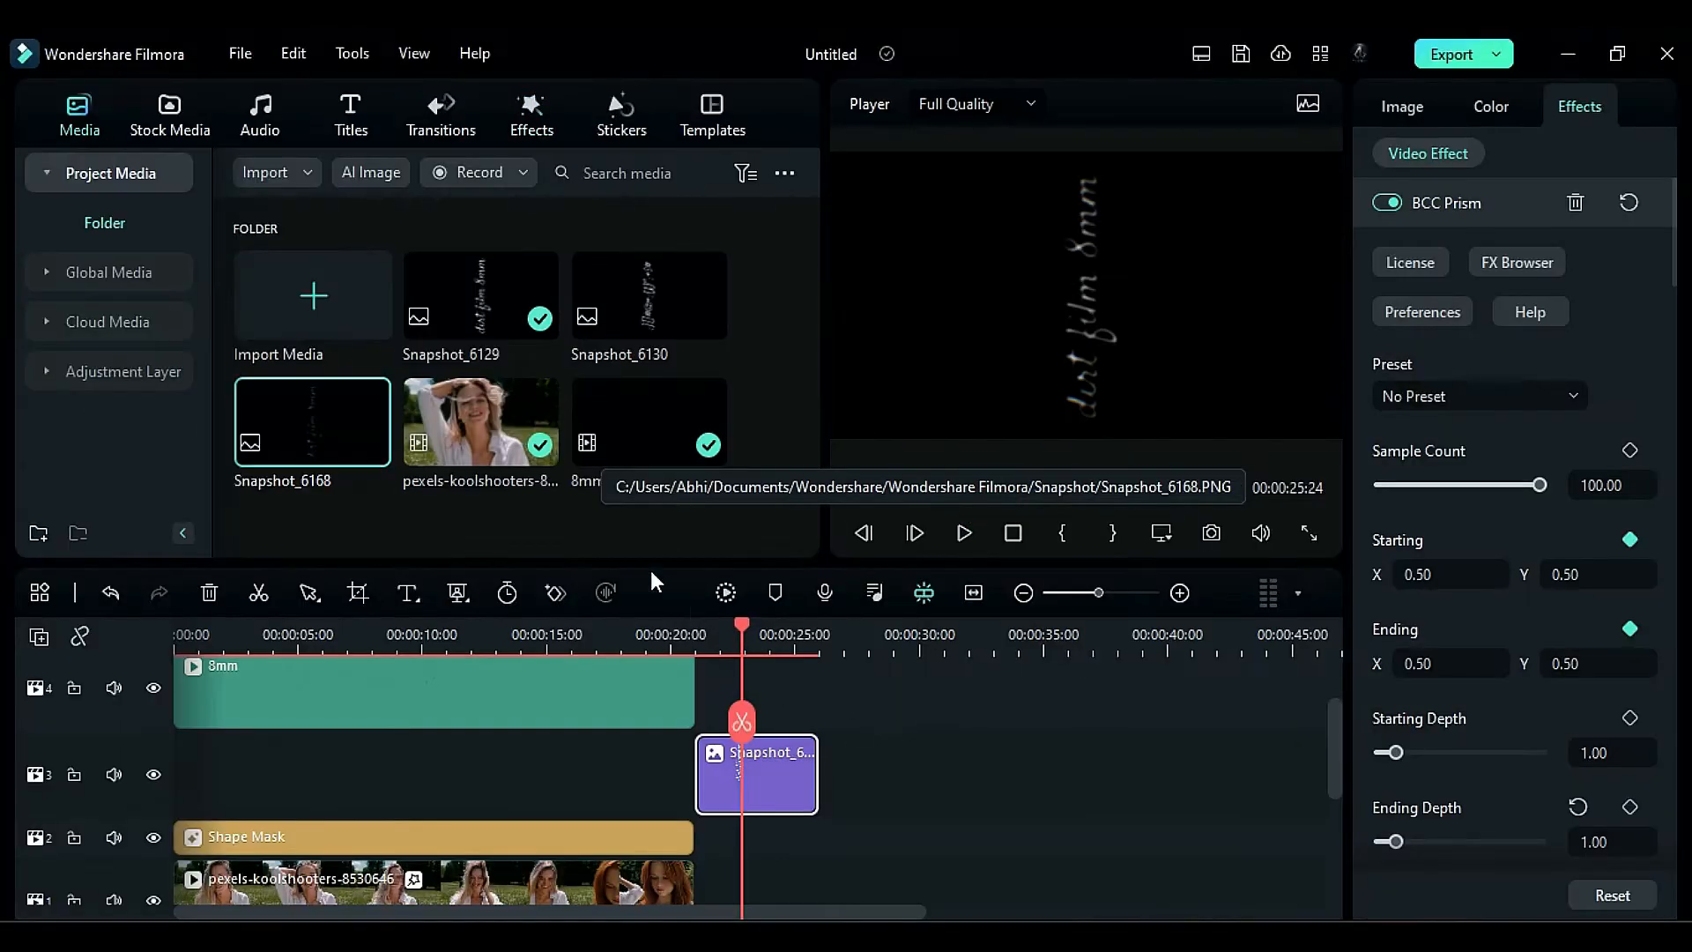
- Replace the image on track 3 with Snapshot_6130 and set its Gaussian Blur Horizontal Blur to 2.30
left_click_drag(655, 299, 758, 775)
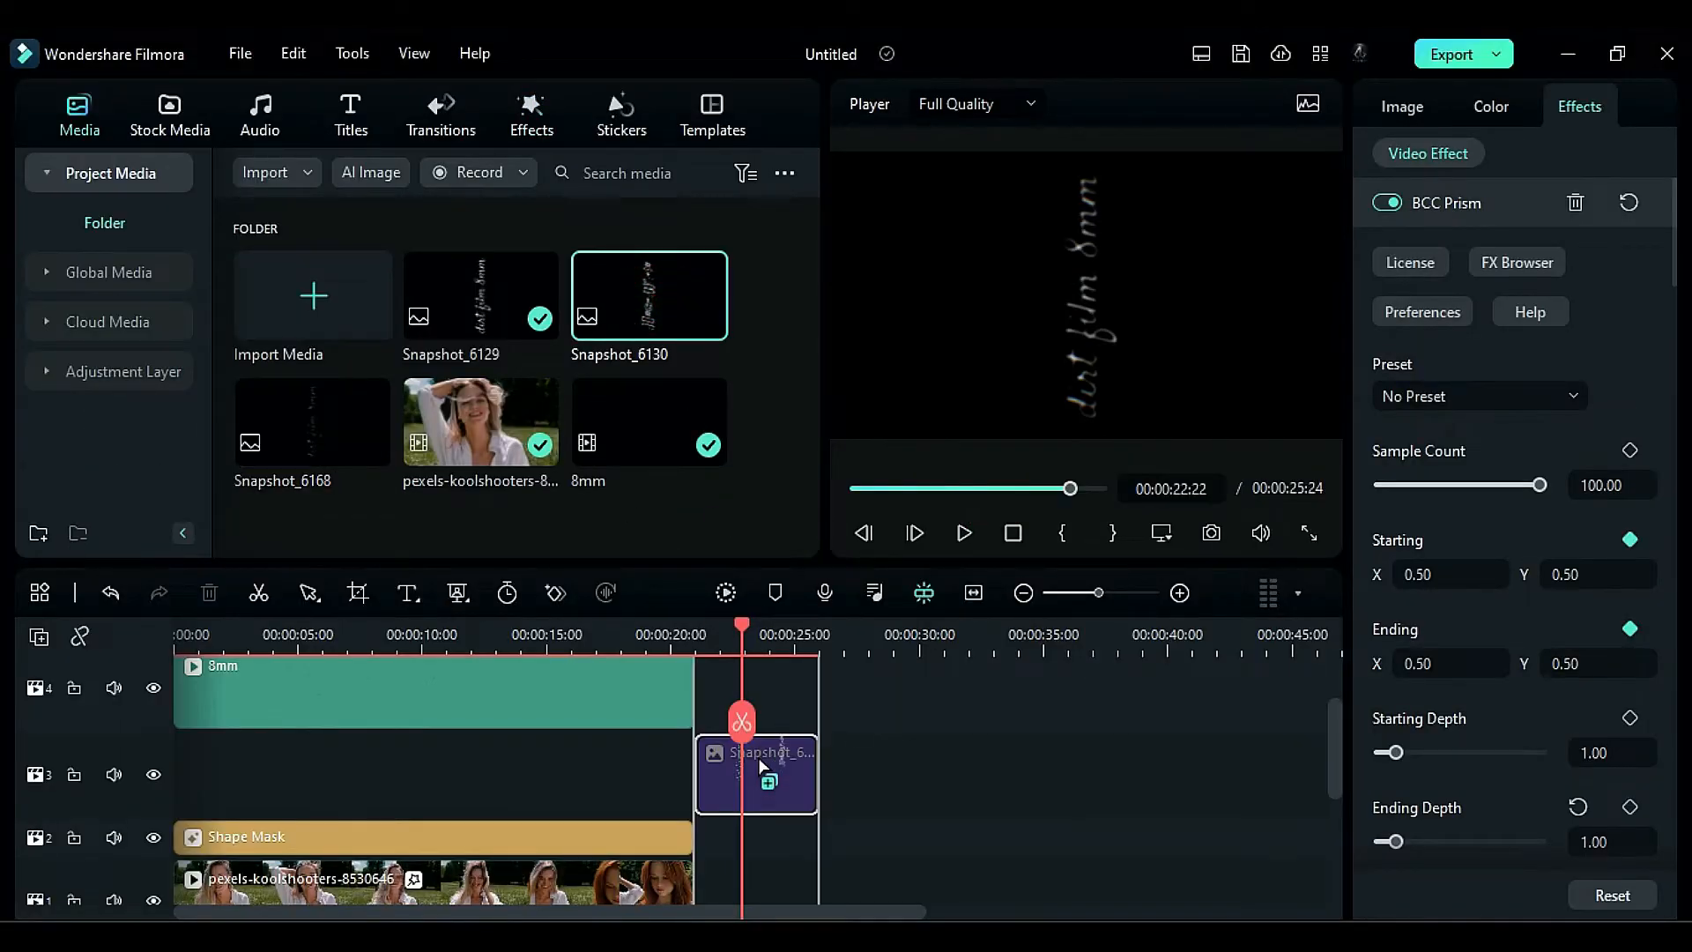
left_click(1381, 601)
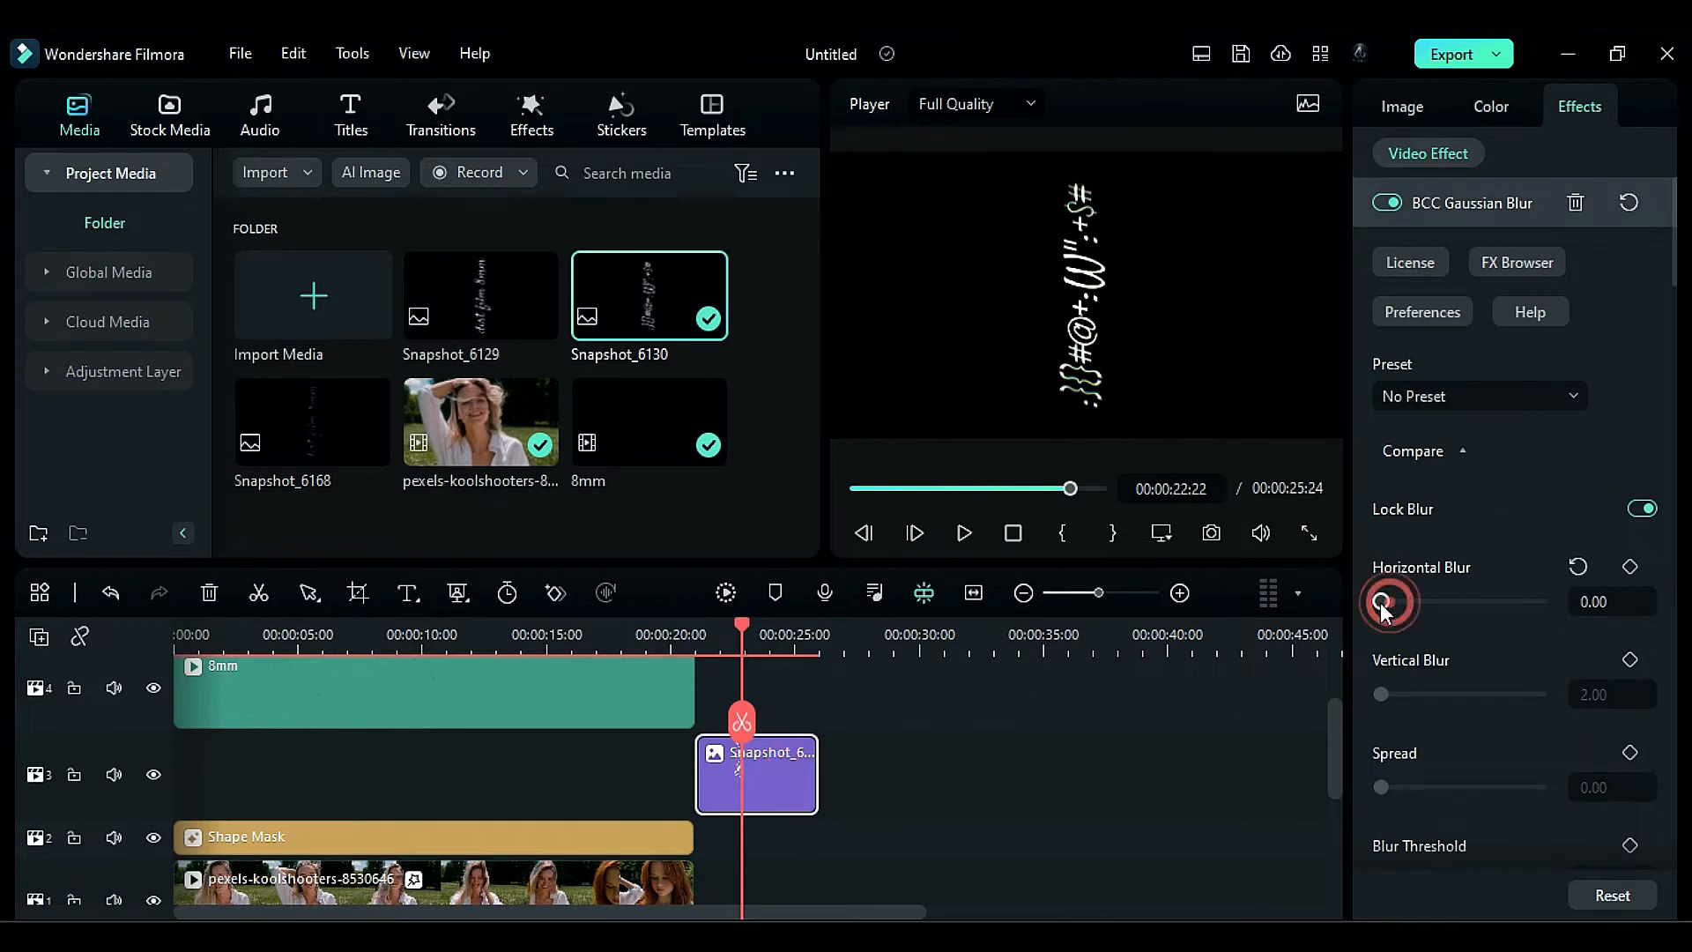
- Capture a snapshot of the previewed frame and delete the source image from track 3
left_click(1222, 535)
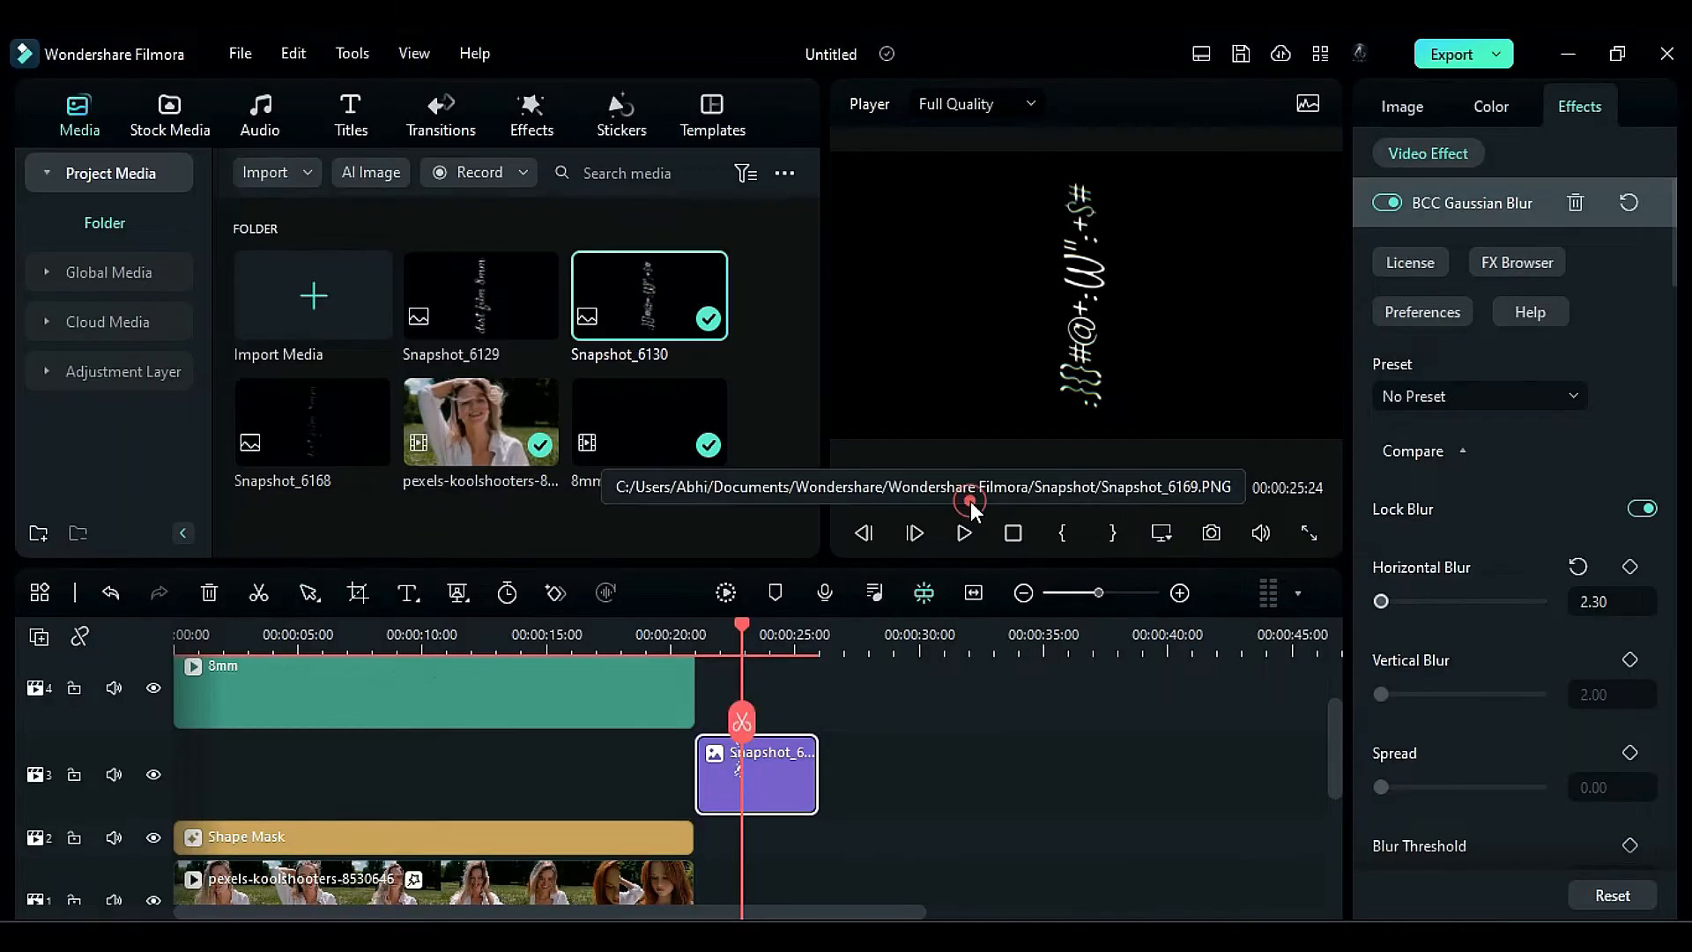
left_click(803, 773)
key("Delete")
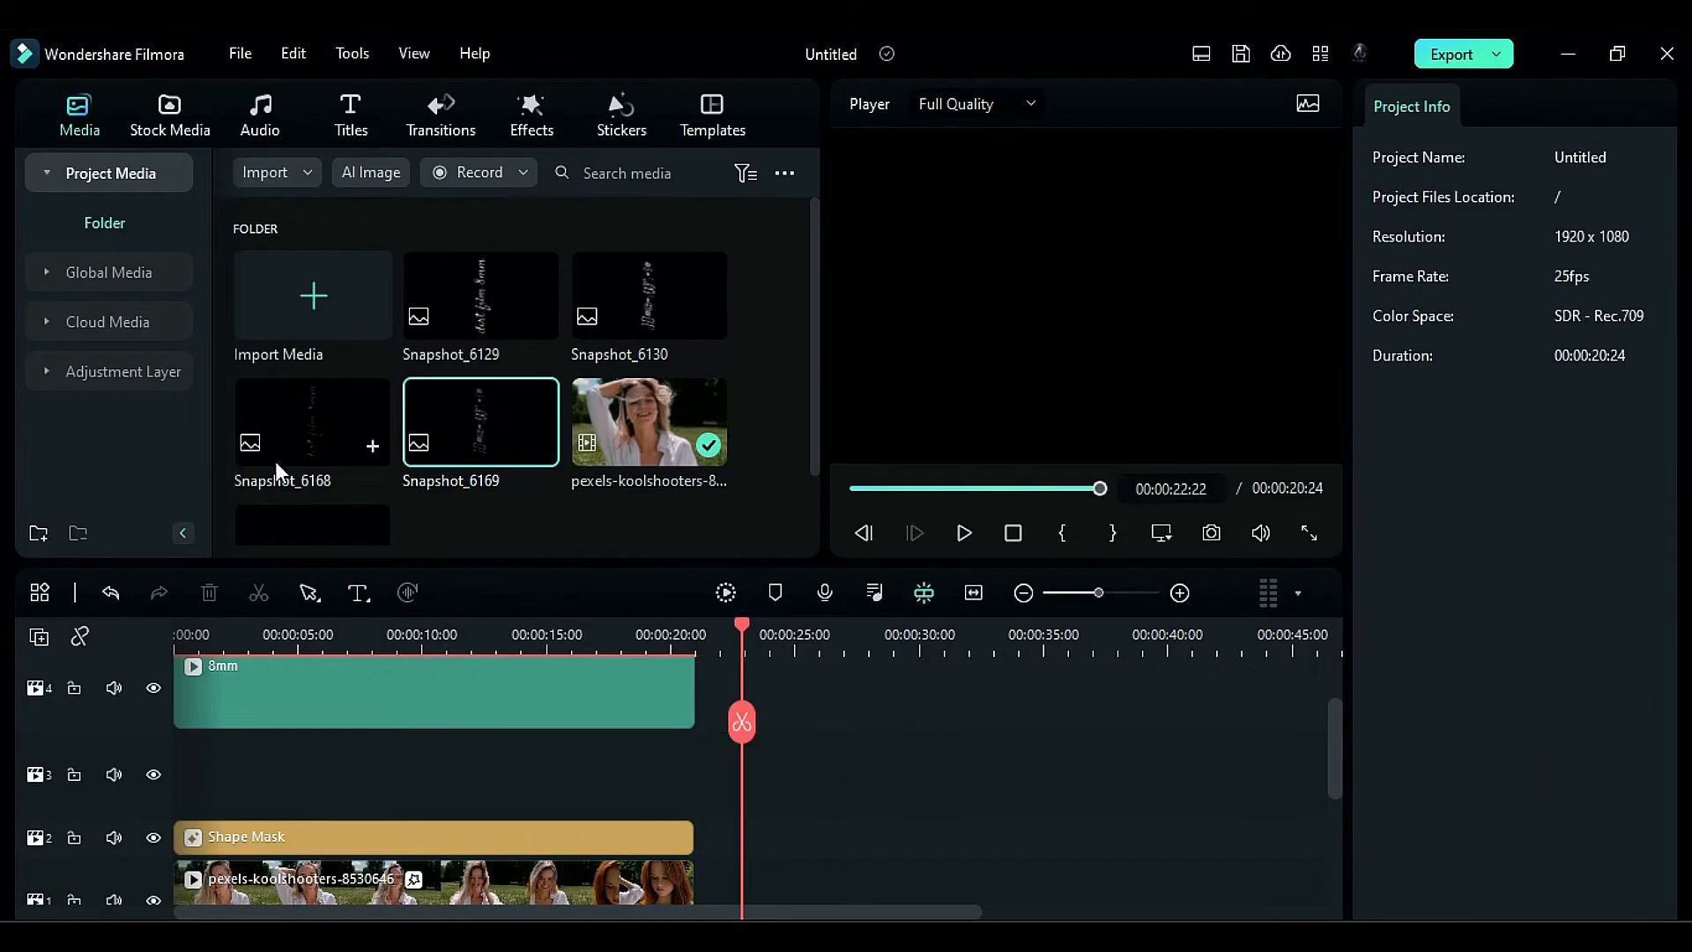
- Place Snapshot_6168 on track 3 at 00:00:02:02 and scale it to 423%
left_click_drag(275, 467, 242, 793)
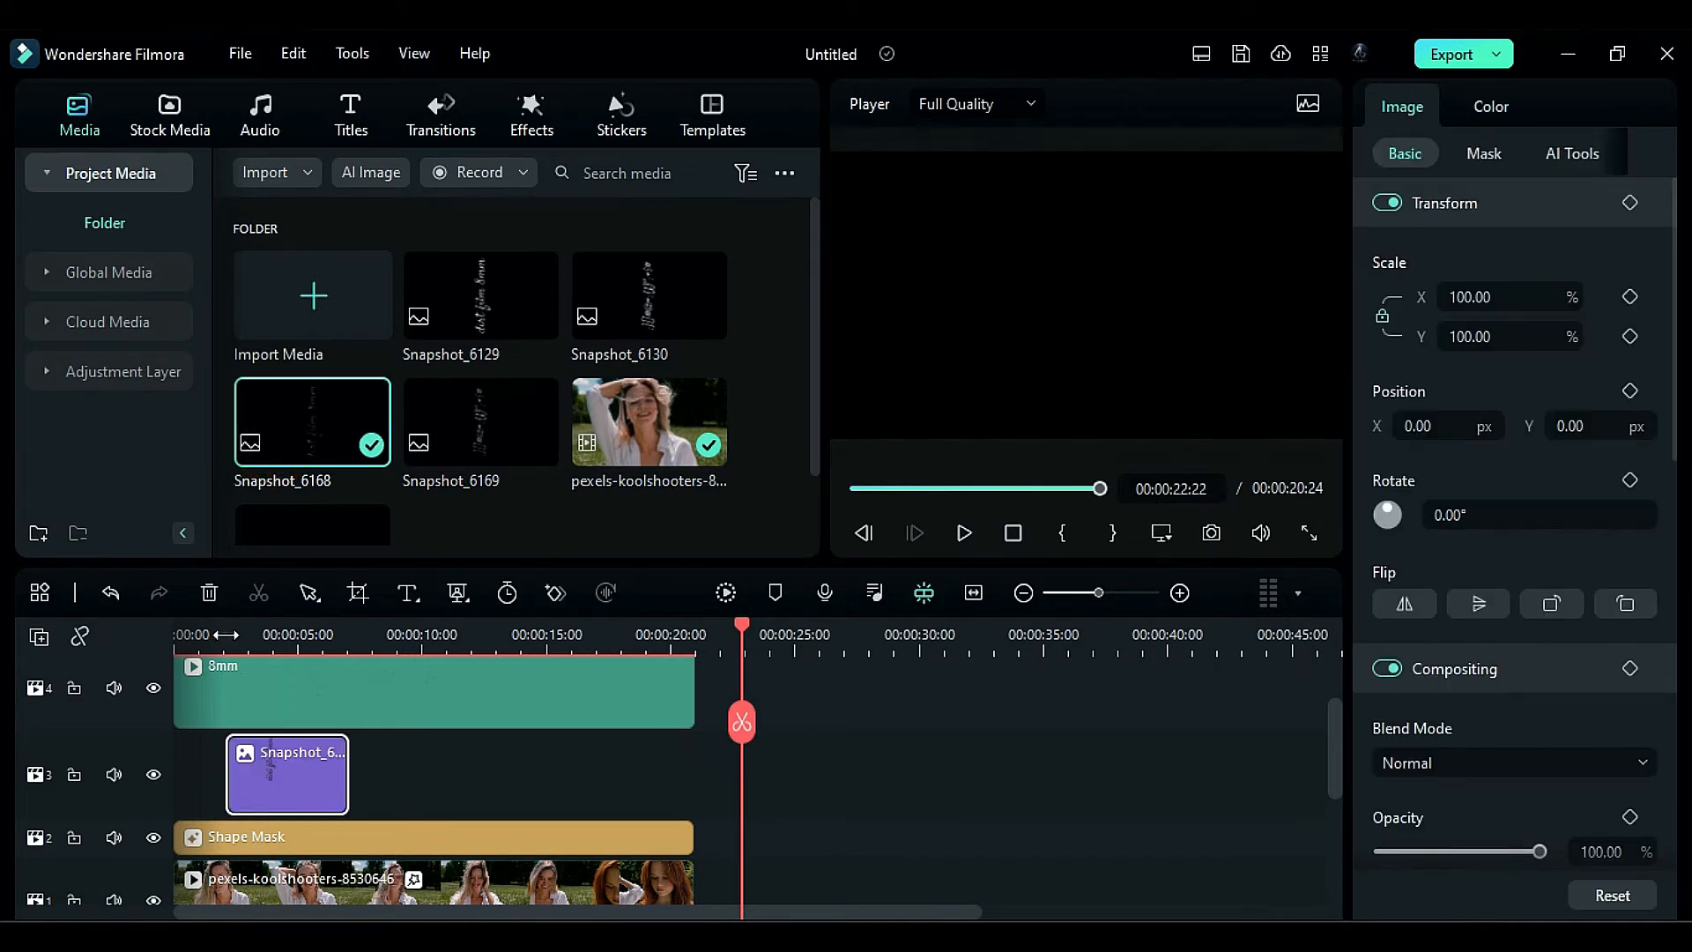
left_click(226, 635)
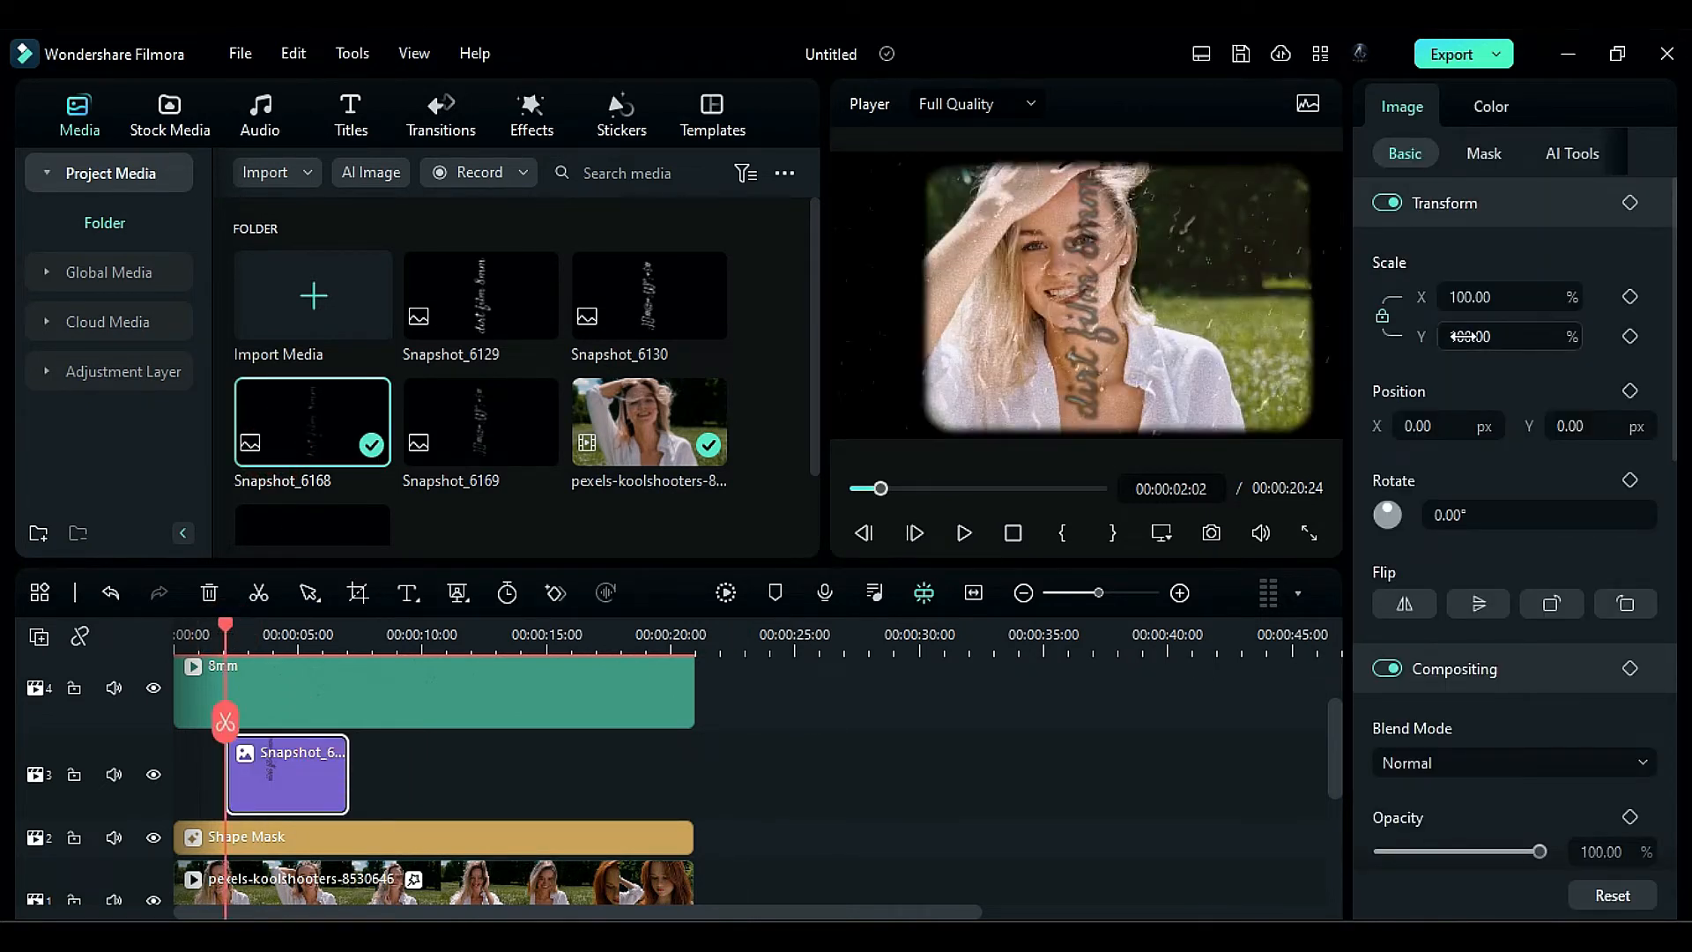
left_click_drag(1467, 337, 1375, 393)
- Set Snapshot_6168's Brightness and Vibrance to 100 and Contrast to -100, and raise its Exposure to the maximum
left_click(1491, 106)
left_click_drag(1461, 481, 1586, 499)
left_click_drag(1460, 304, 1573, 322)
scroll(1518, 403, "up", 4)
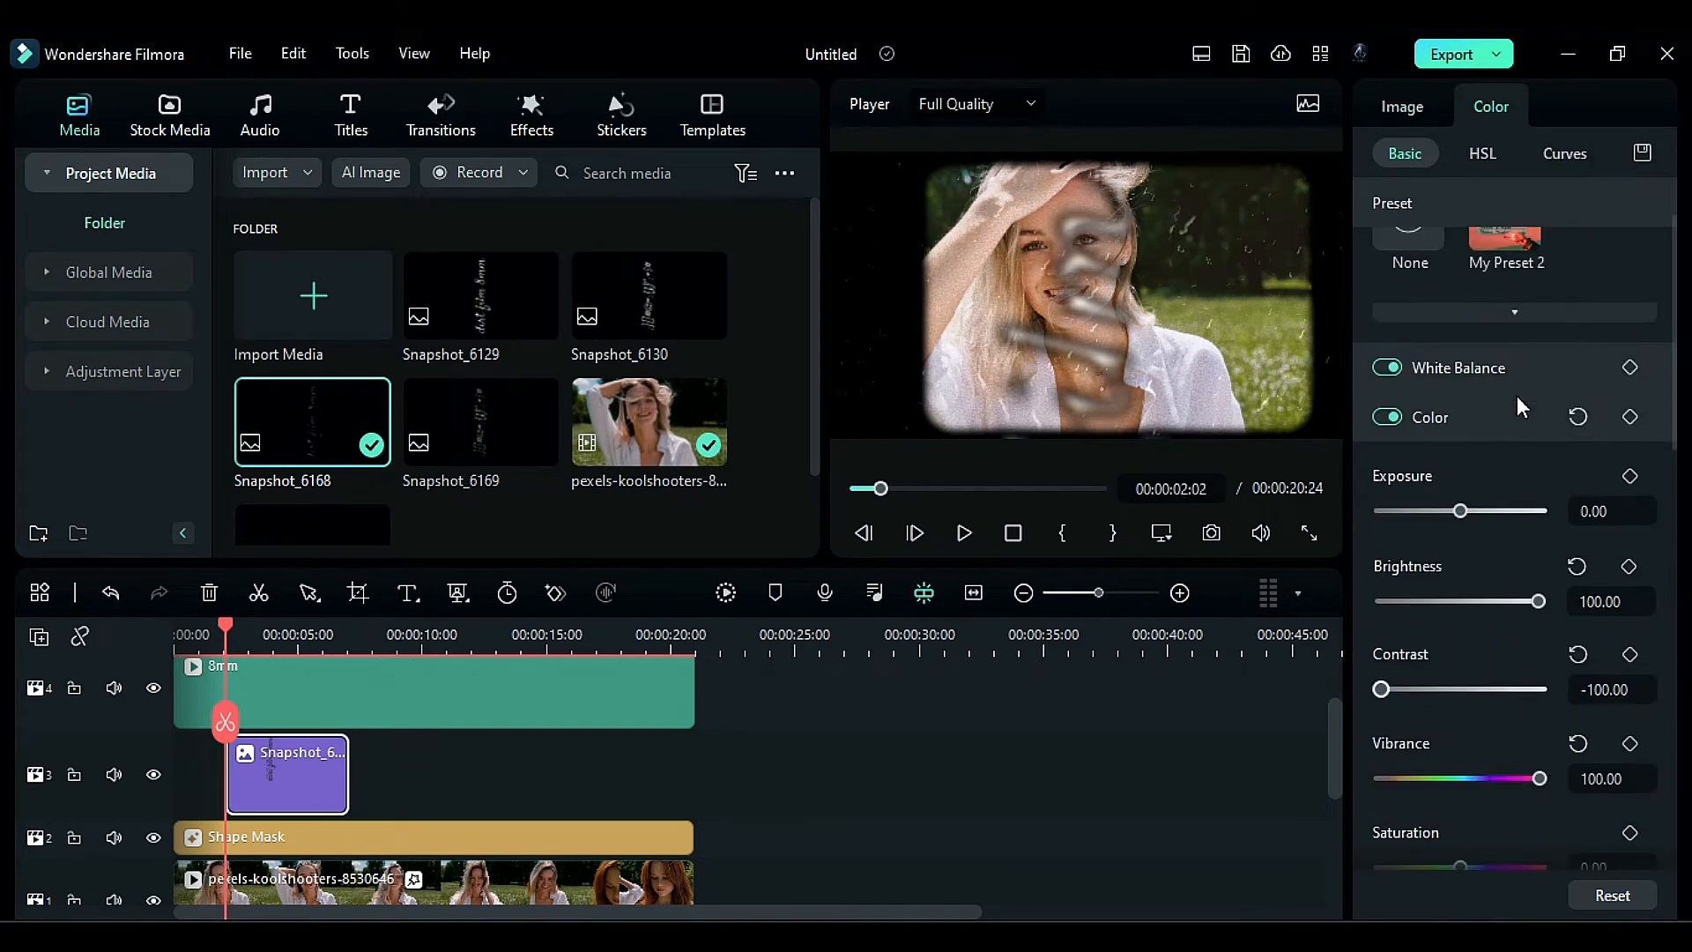
left_click_drag(1460, 510, 1630, 516)
scroll(1486, 630, "down", 1)
- Scale Snapshot_6168 to 464% and keyframe its position at X 561 and Y 323 px
left_click(1408, 108)
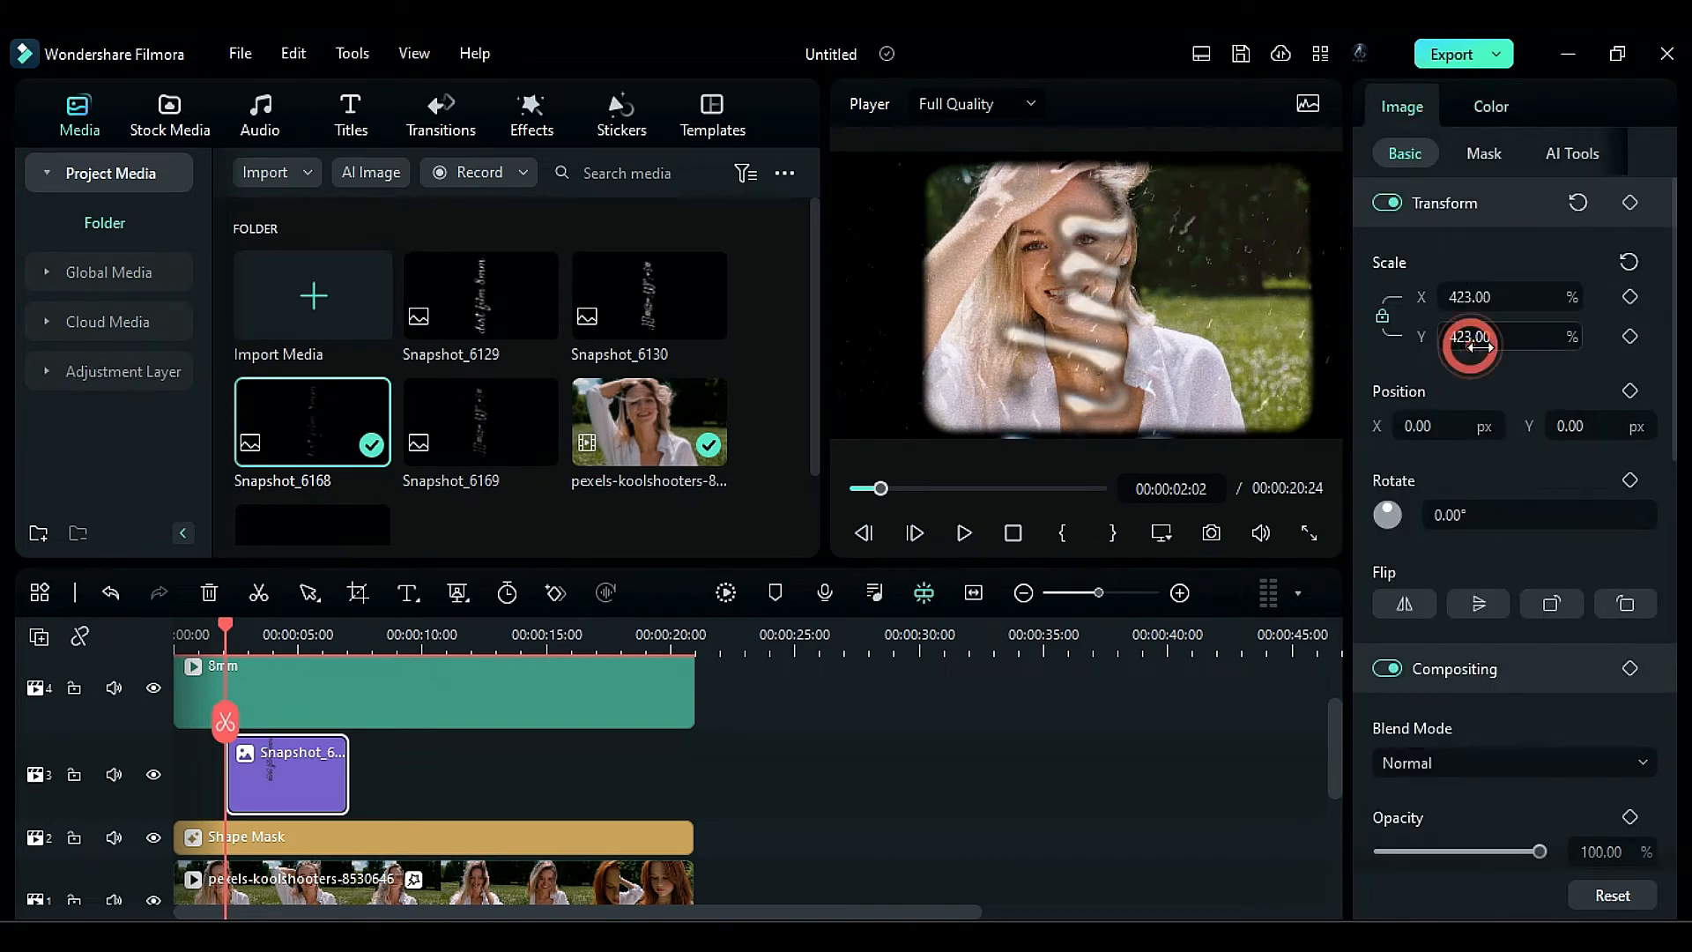
left_click_drag(1463, 337, 1489, 337)
left_click_drag(1425, 425, 1597, 427)
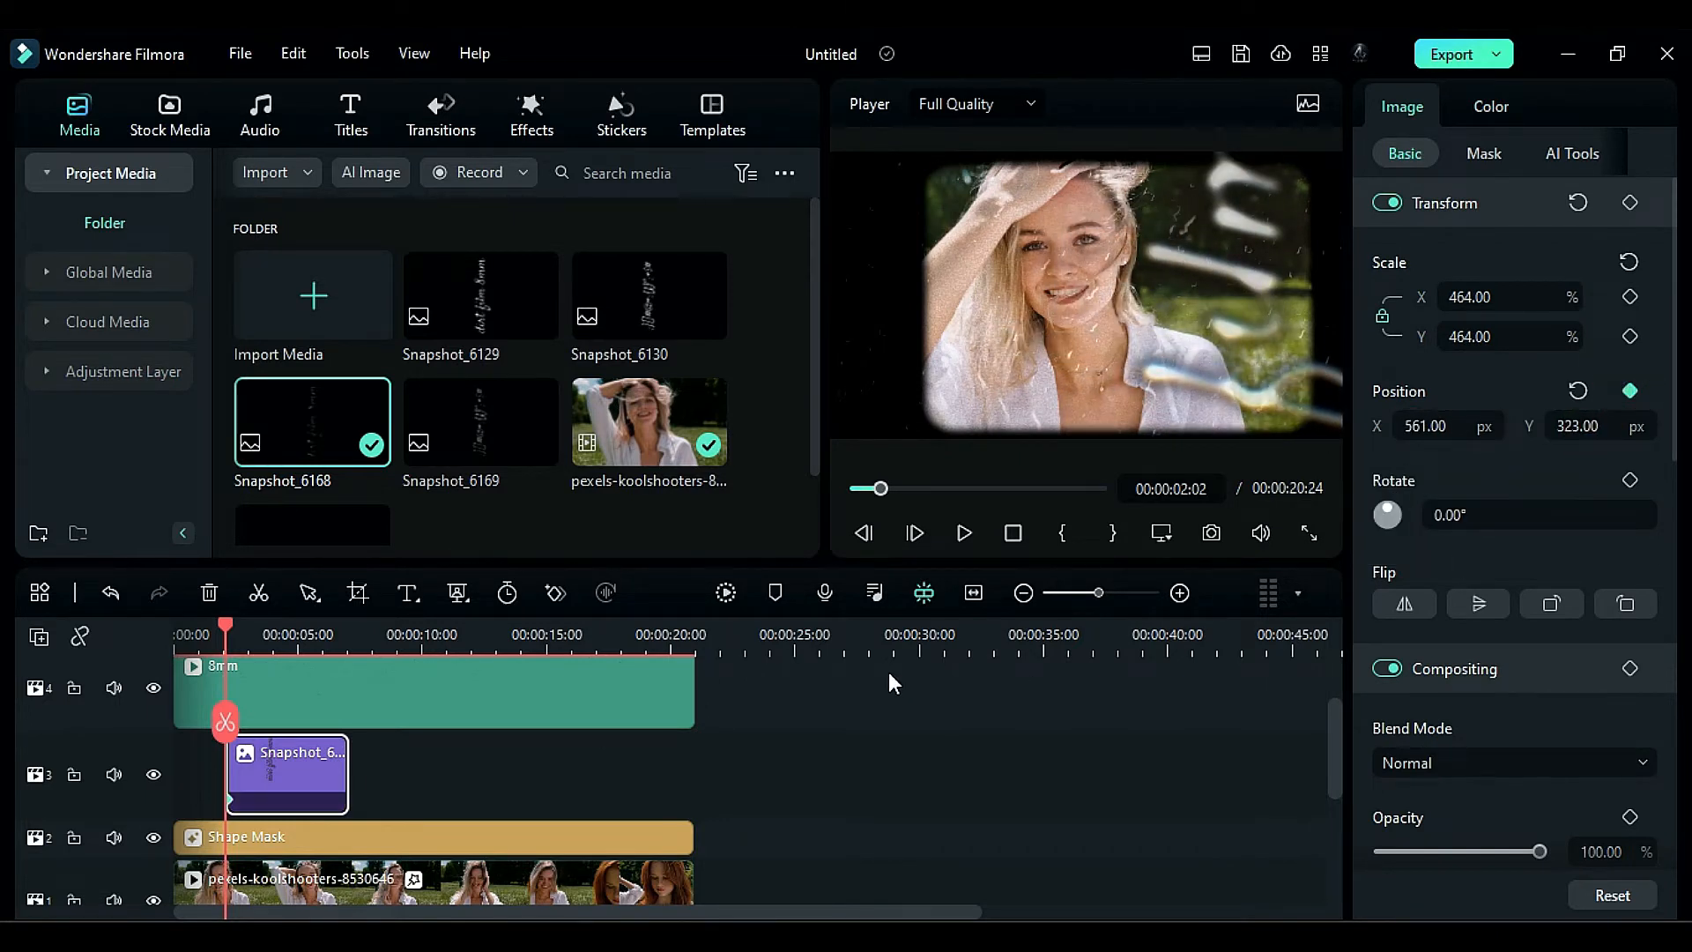
- Keyframe the image's Position Y at 1773 px at 00:00:02:12 and cut away the rest of the image after that frame
key("Right")
key("Right")
key("Right")
key("Right")
key("Right")
key("Right")
key("Right")
key("Right")
key("Right")
key("Right")
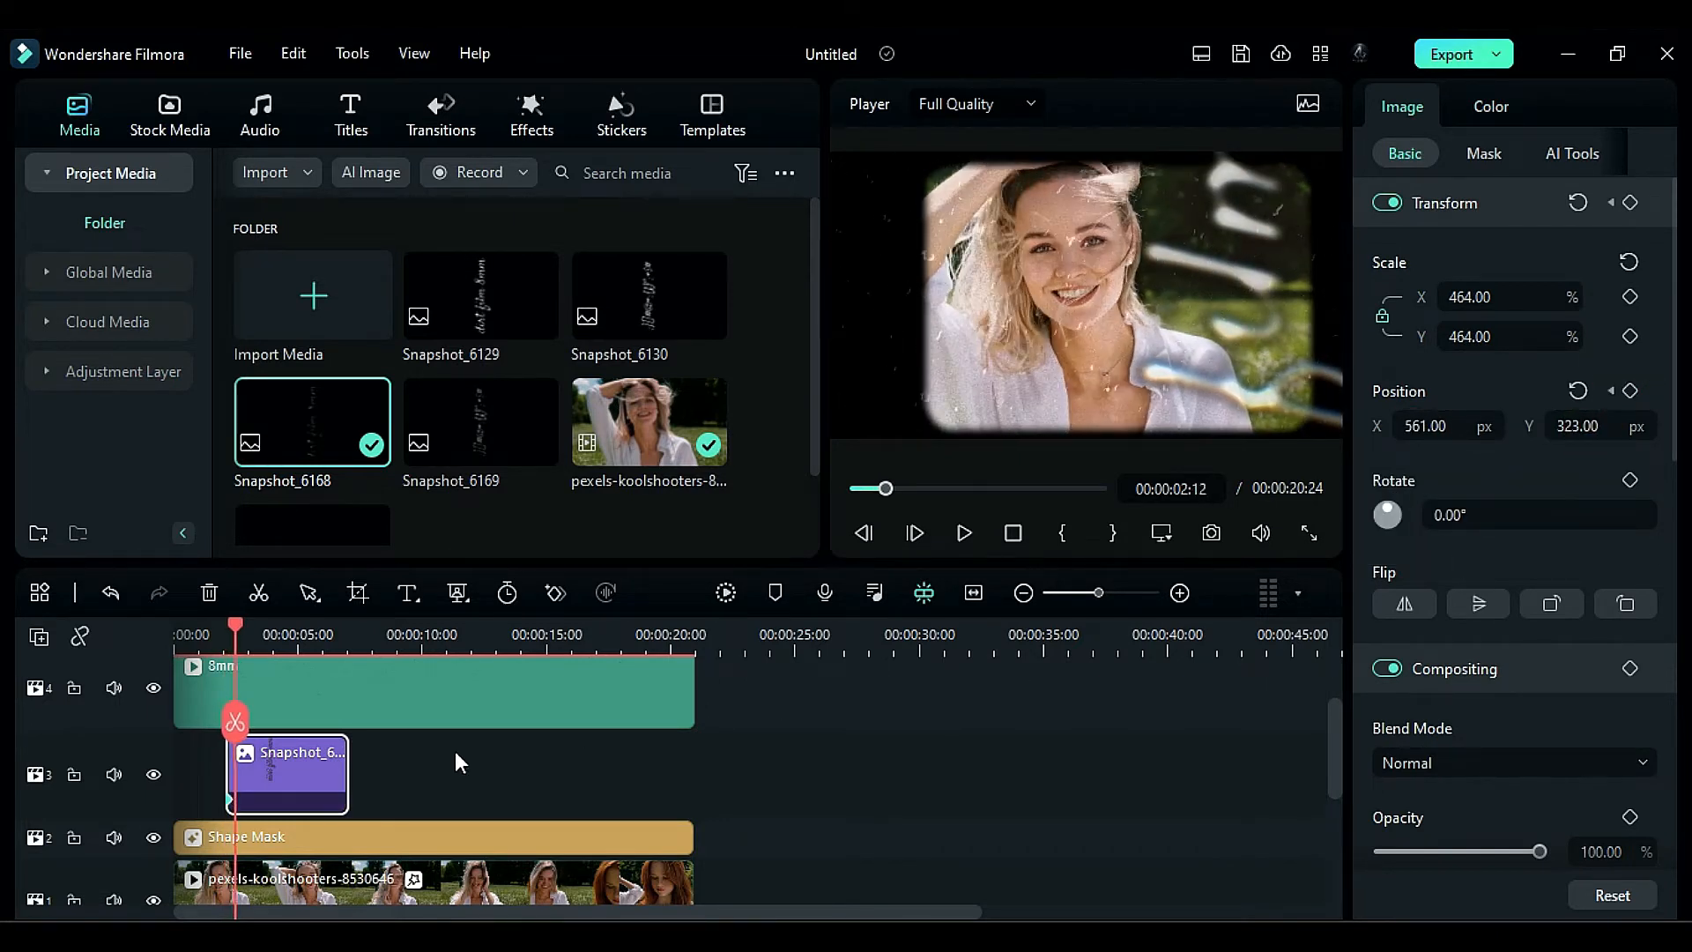
left_click_drag(1601, 419, 1649, 420)
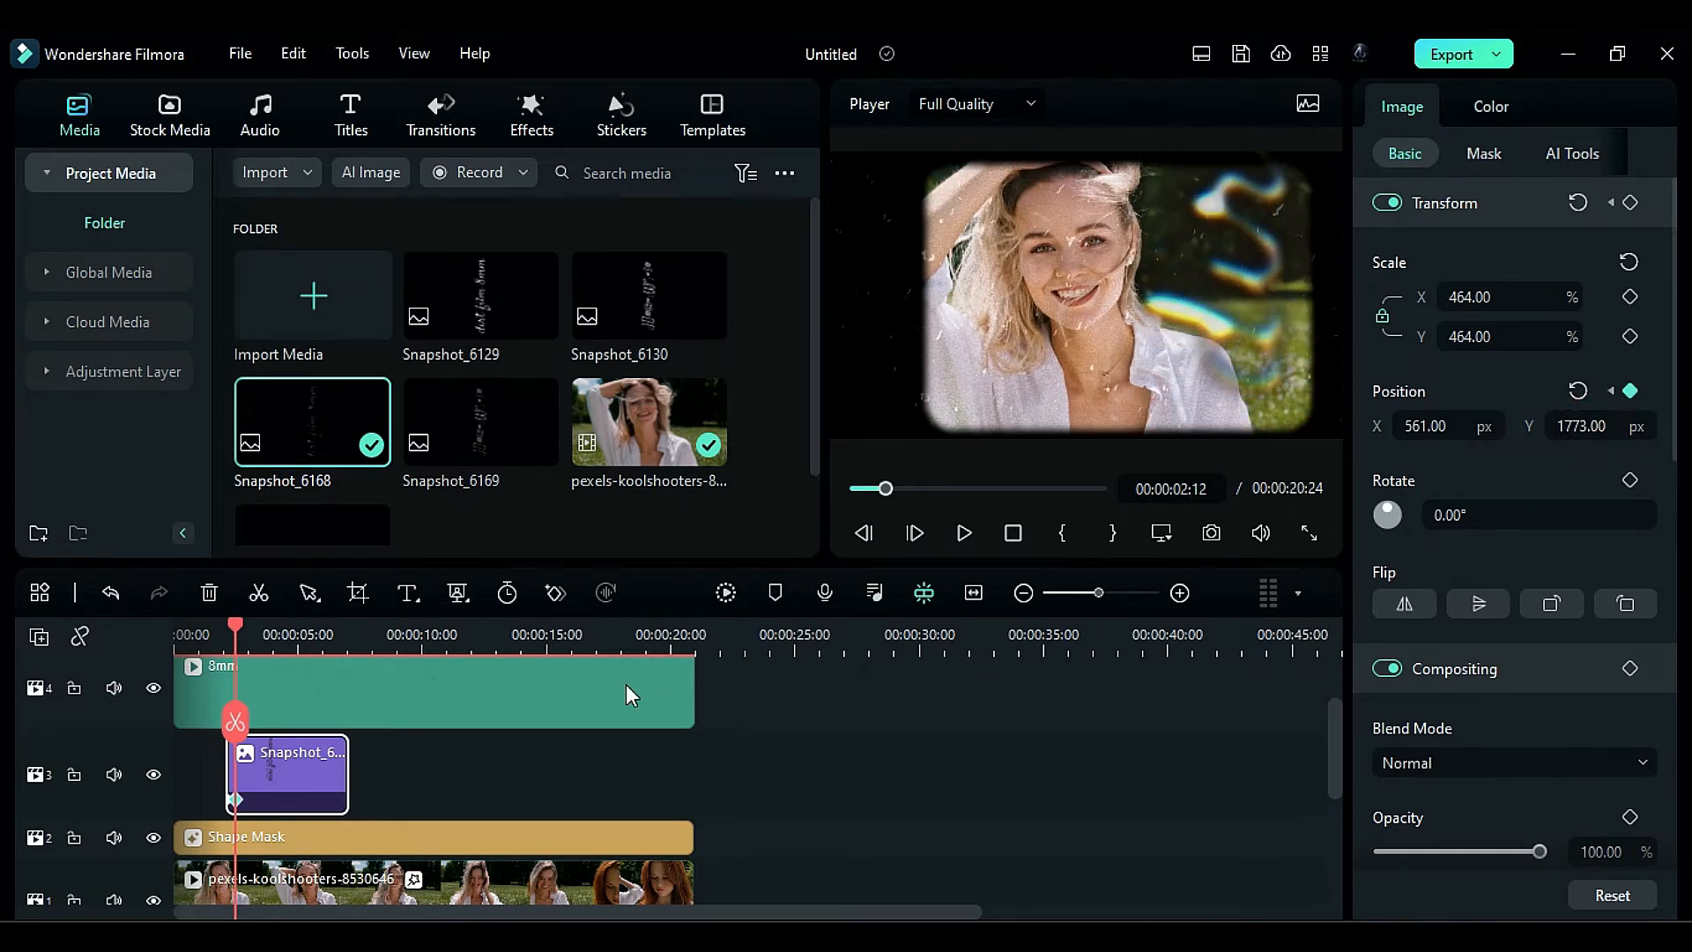
key("Delete")
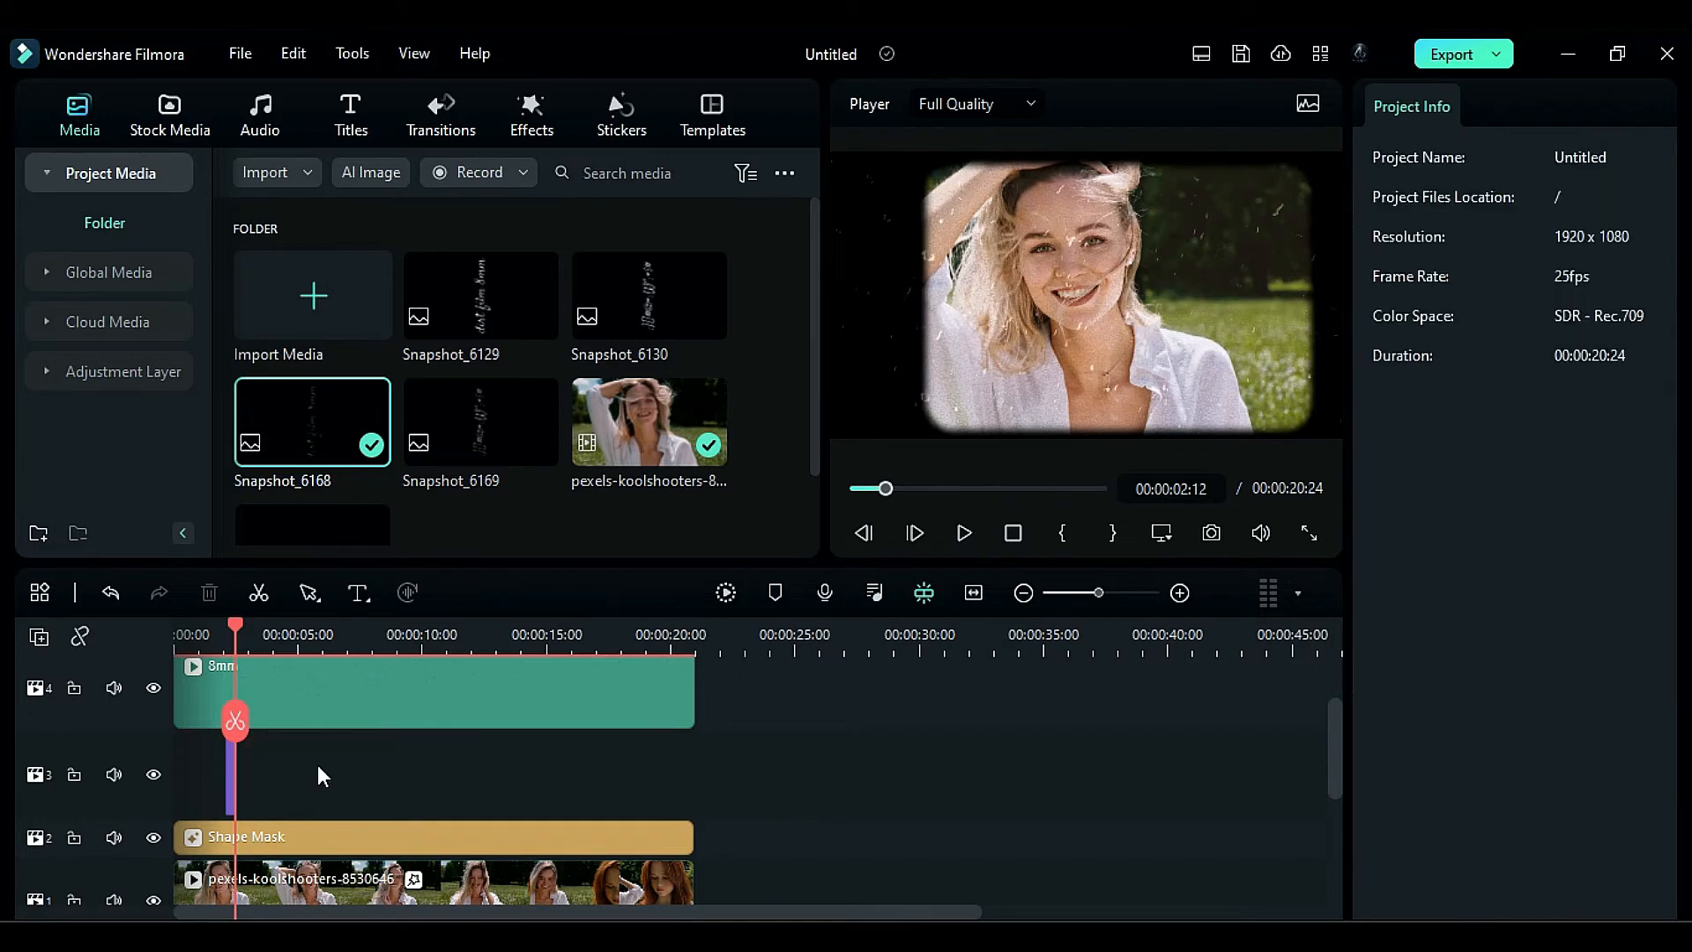
- Place Snapshot_6169 on track 3 at 00:00:03:10 with Scale 367%, Position X 541 px and Opacity 80.47%
left_click_drag(236, 628, 257, 627)
left_click_drag(480, 423, 259, 779)
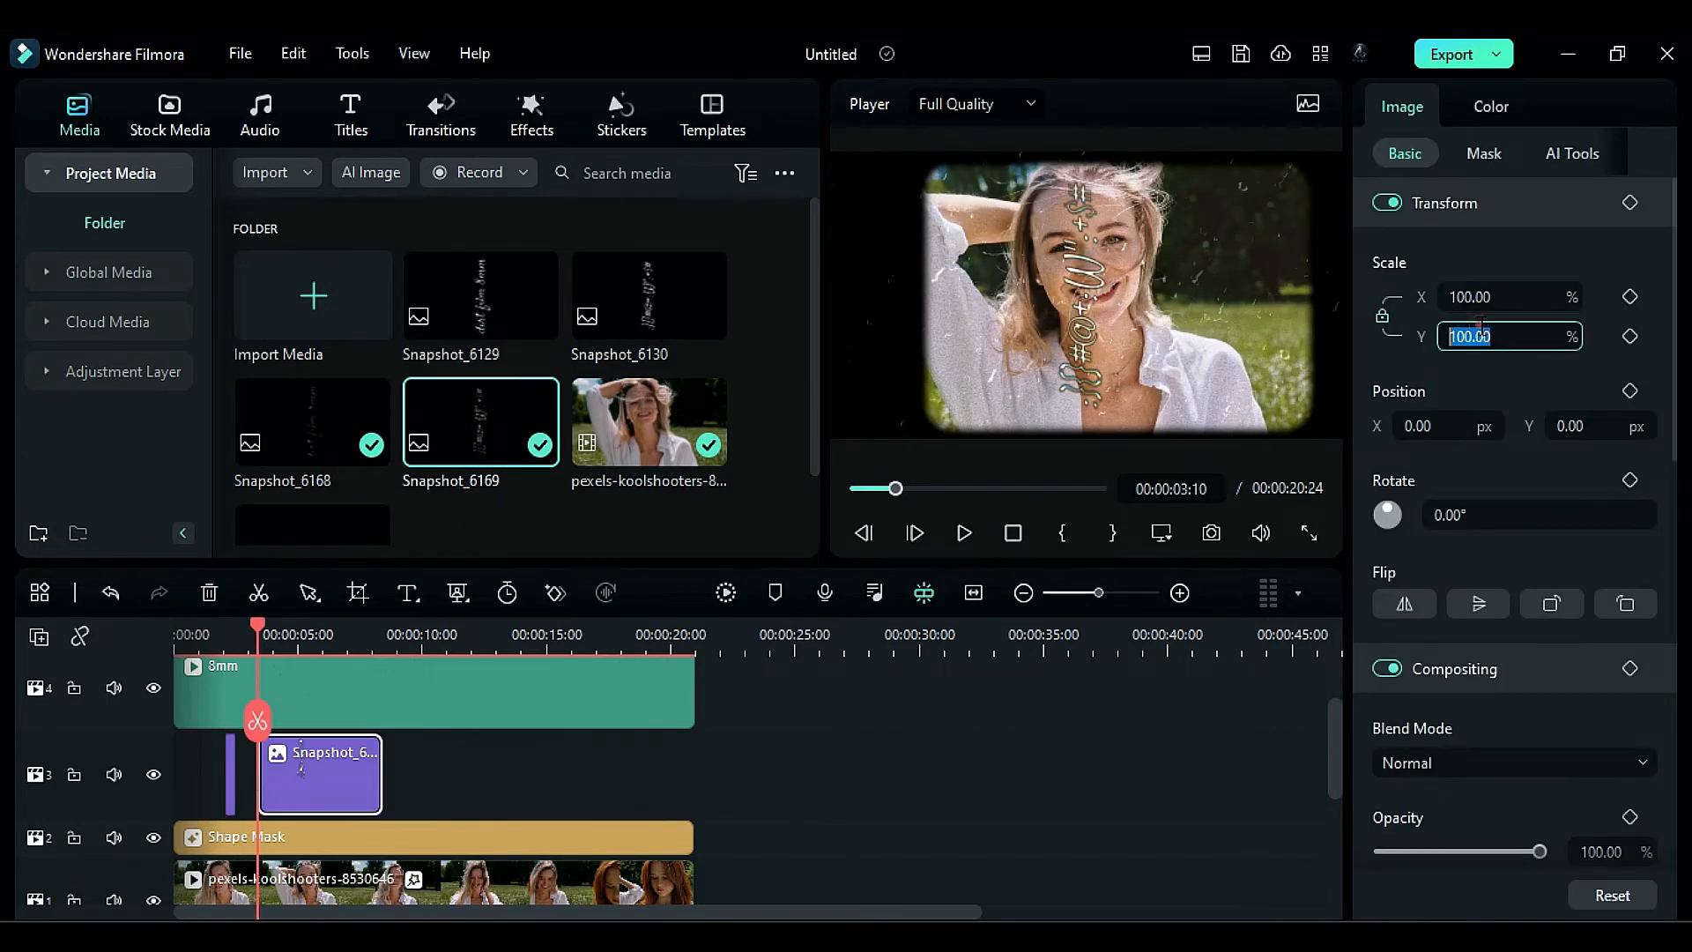
left_click(1492, 379)
left_click_drag(1475, 339, 1498, 338)
left_click_drag(1413, 427, 1432, 426)
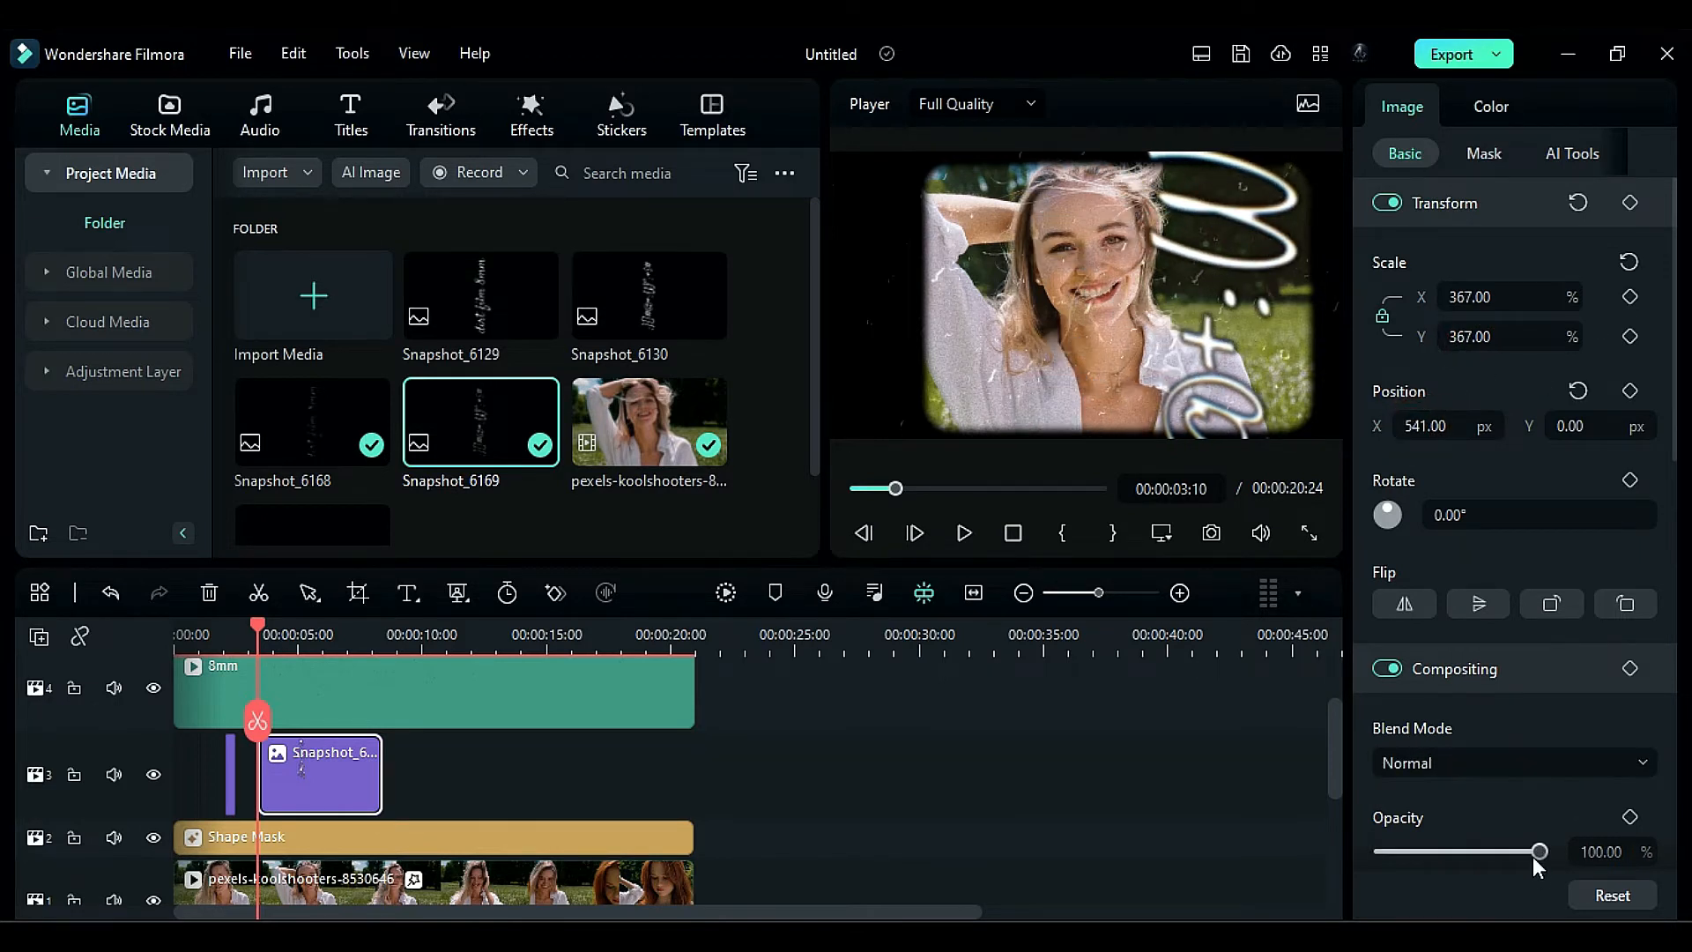
mouse_move(1534, 859)
left_mouse_down()
mouse_move(1457, 859)
mouse_move(1529, 859)
mouse_move(1509, 859)
left_mouse_up()
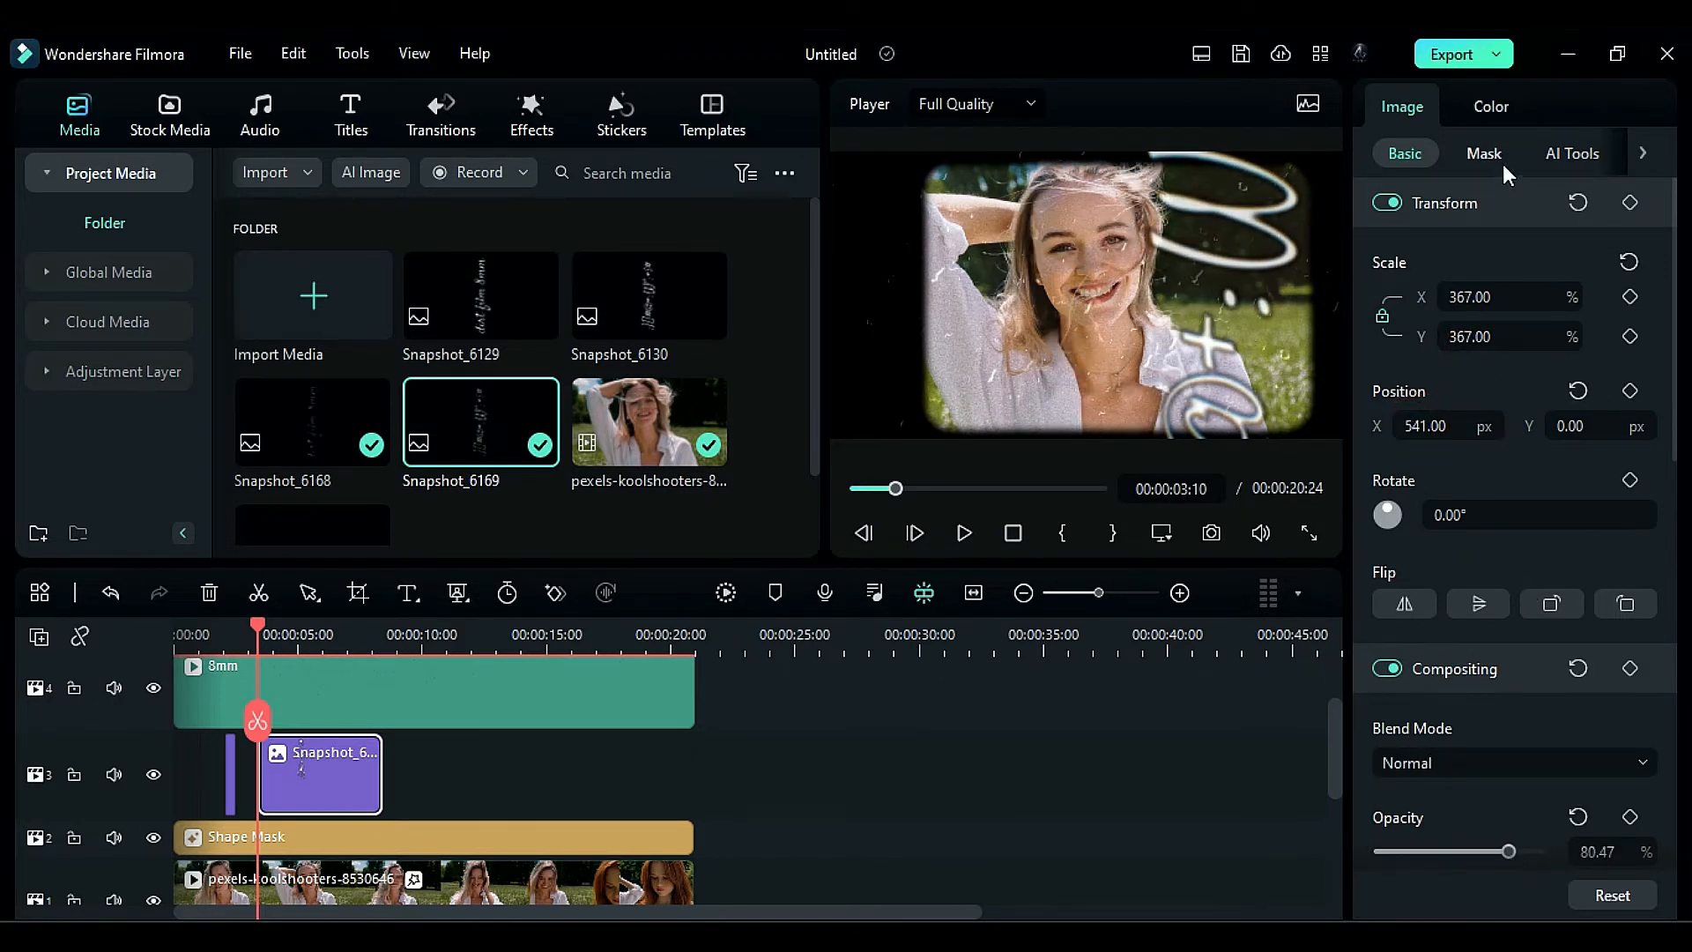
- Set Snapshot_6169's Exposure, Brightness and Contrast to 100 in the basic color correction
left_click(1491, 108)
left_click_drag(1456, 435, 1595, 440)
left_click_drag(1472, 523, 1546, 526)
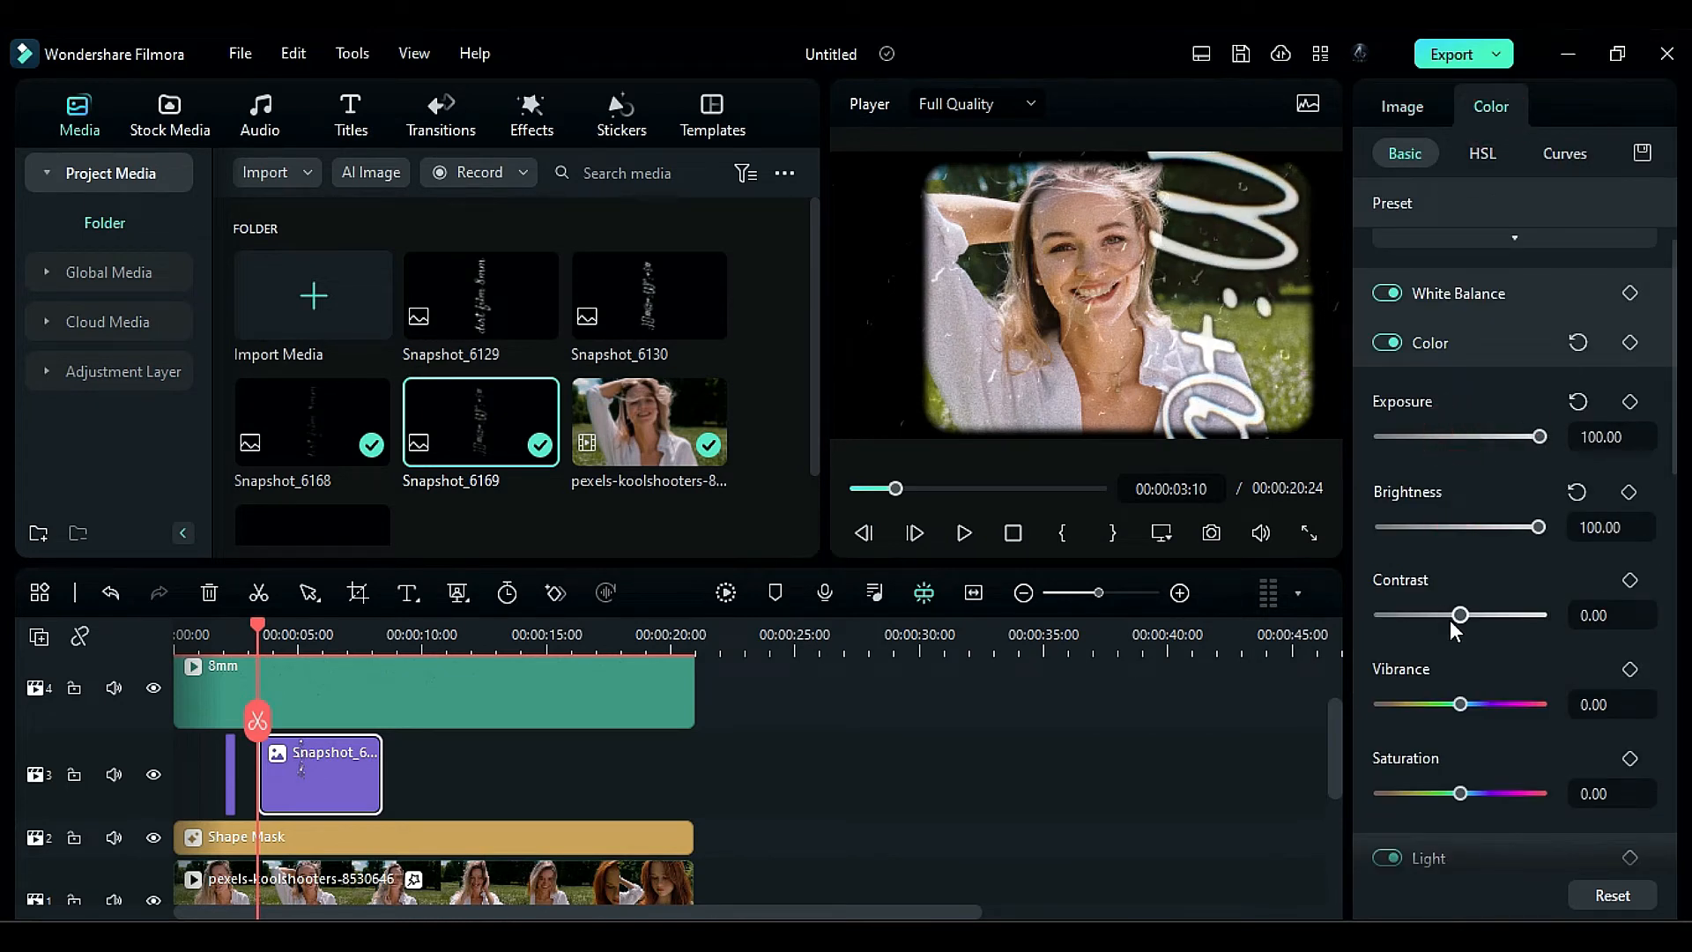
- Split Snapshot_6169 at 00:00:03:14 and delete the part after the cut
key("Right")
key("Right")
key("Right")
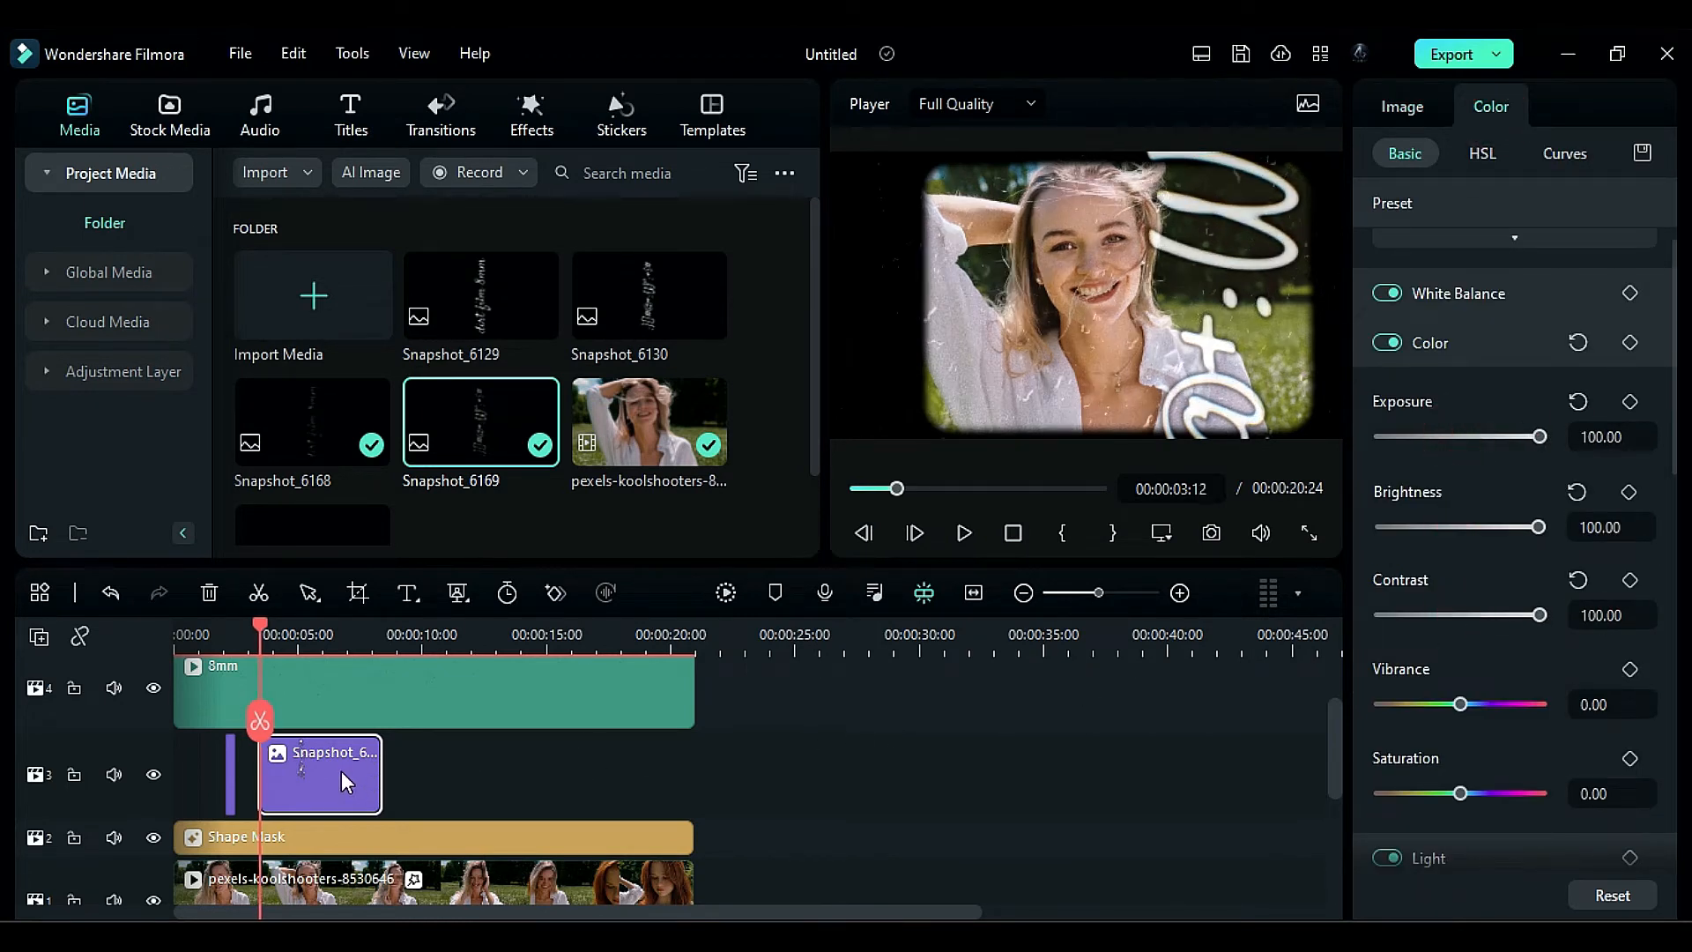
key("Right")
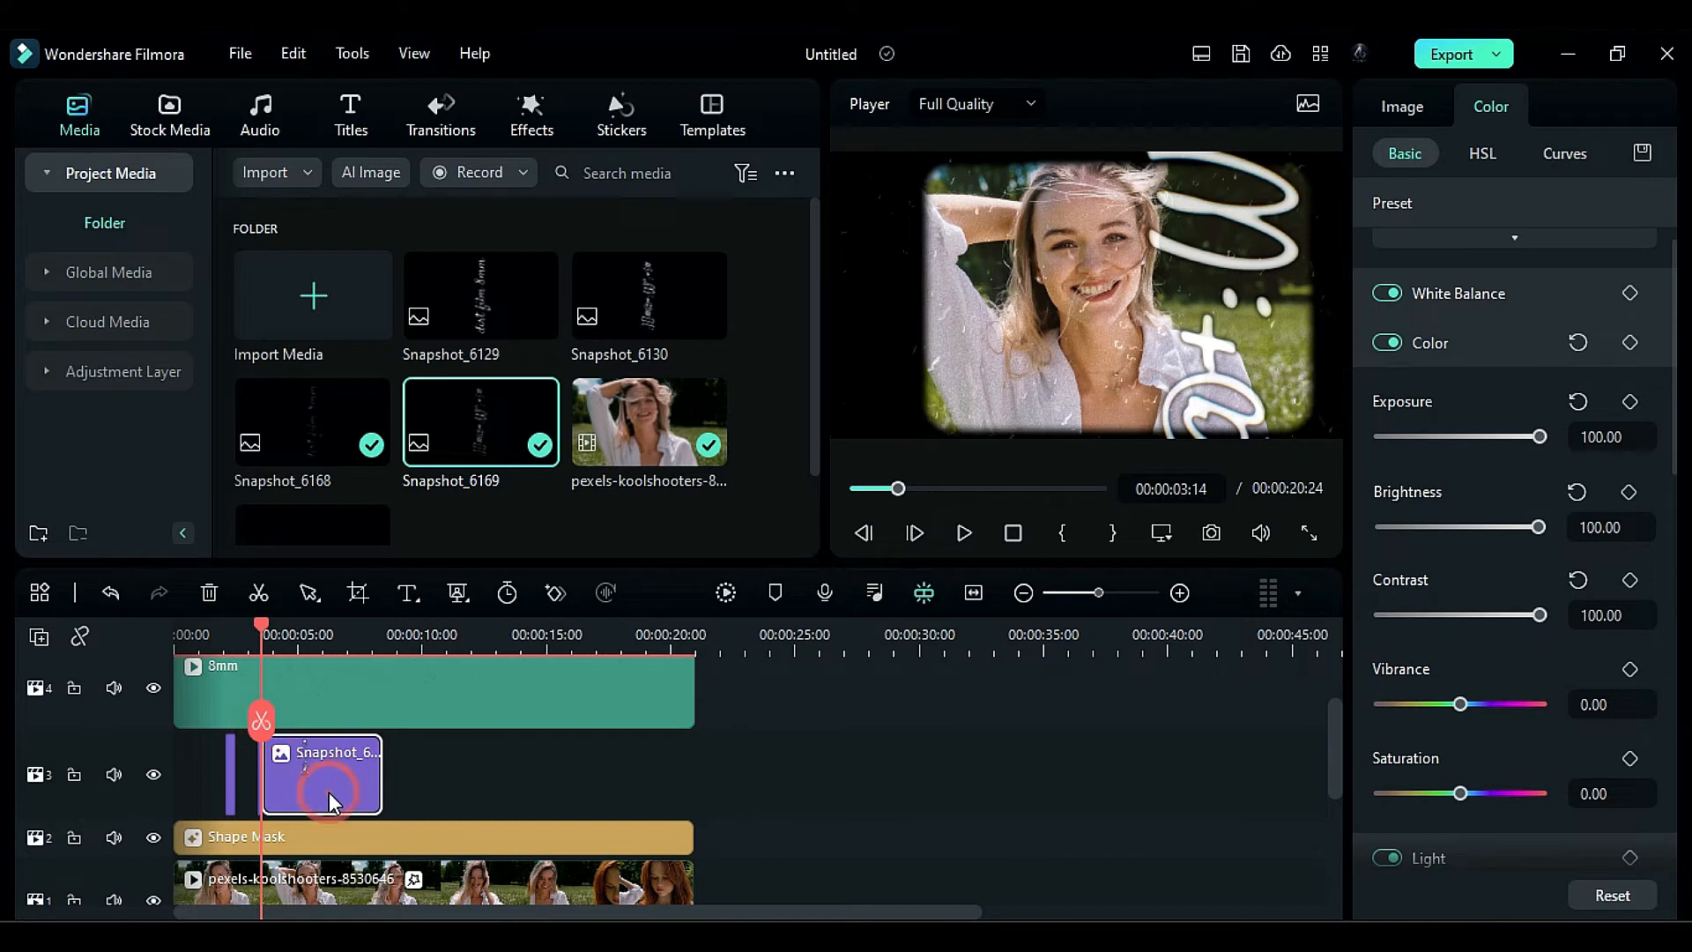
key("Delete")
- Place Snapshot_6168 on track 3 at 00:00:04:00 and set its Exposure and Brightness to 100
left_click_drag(317, 409, 314, 783)
key("Right")
key("Right")
key("Right")
key("Right")
key("Right")
key("Right")
key("Right")
key("Right")
key("Right")
key("Right")
key("Right")
left_click_drag(1460, 527, 1550, 529)
left_click(1458, 615)
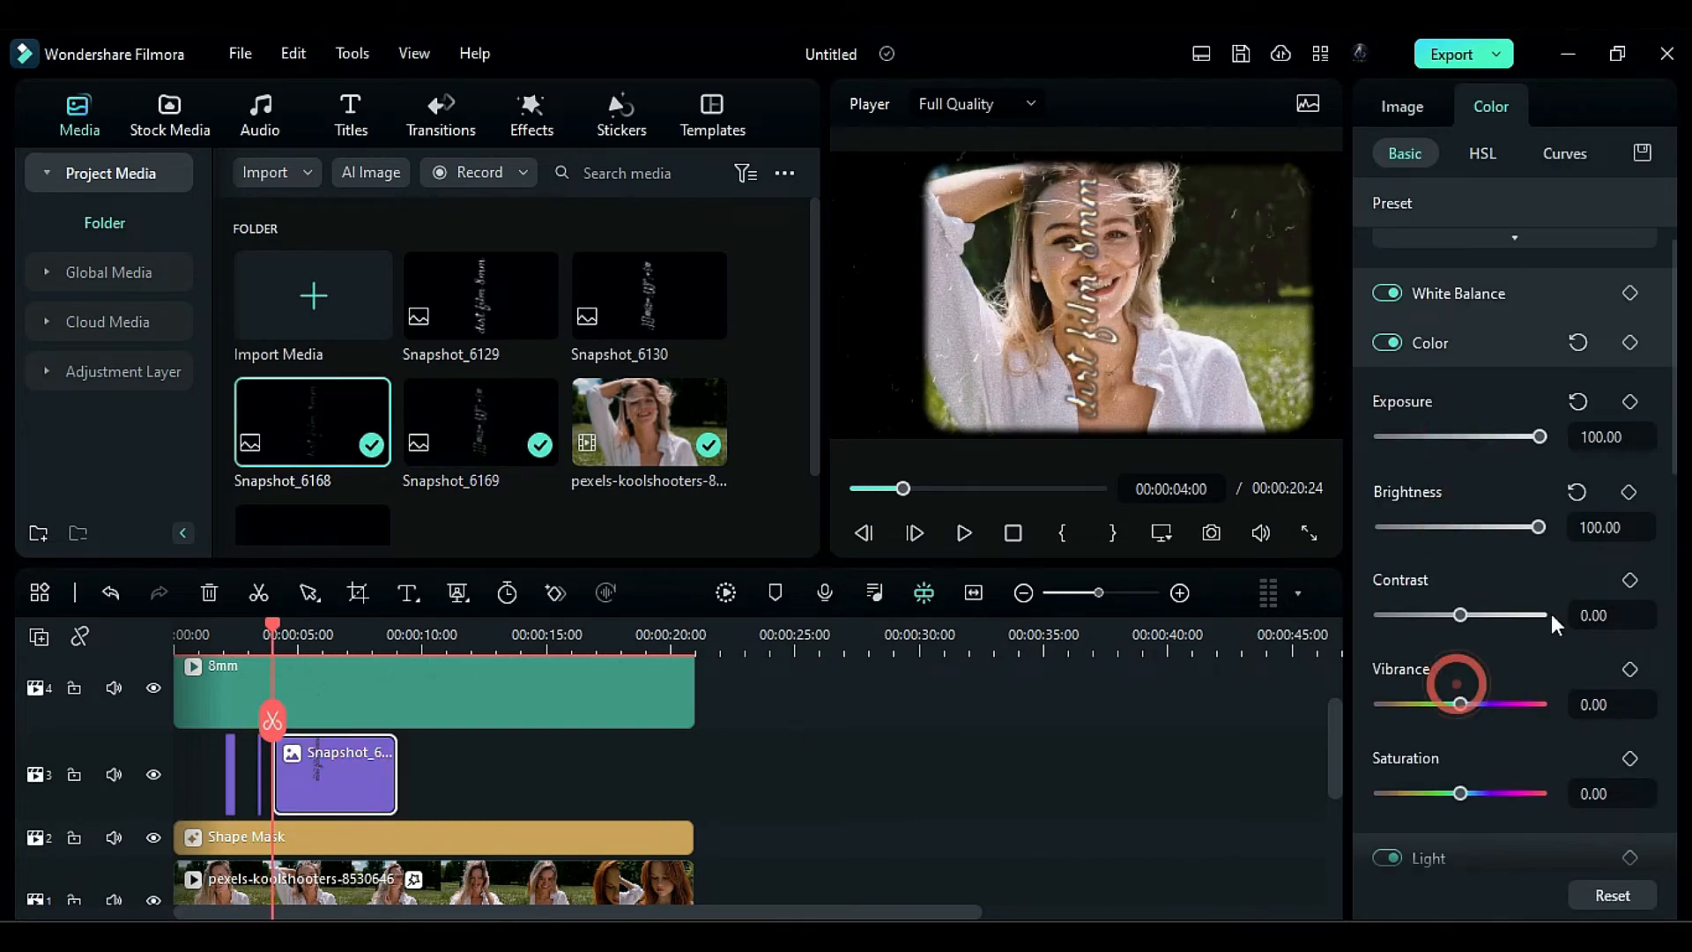
- Scale the new Snapshot_6168 image to 956%, set Position X to -616 px and flip it horizontally
left_click(1472, 335)
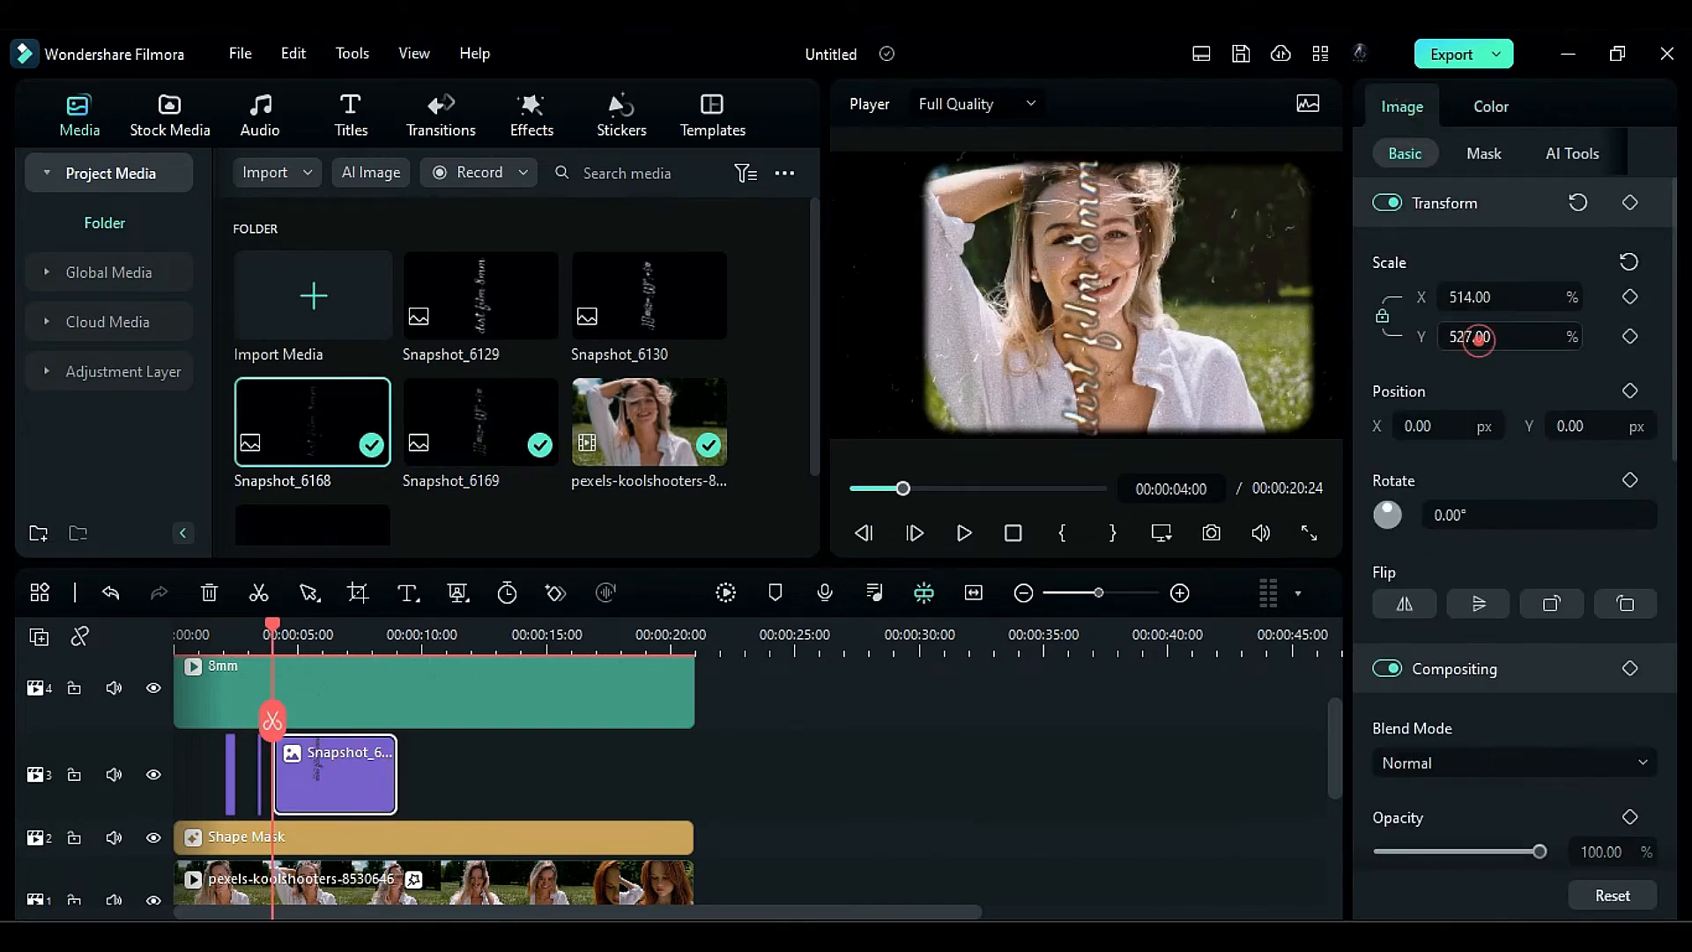
type("956")
key("Return")
left_click(1420, 425)
type("-616")
key("Return")
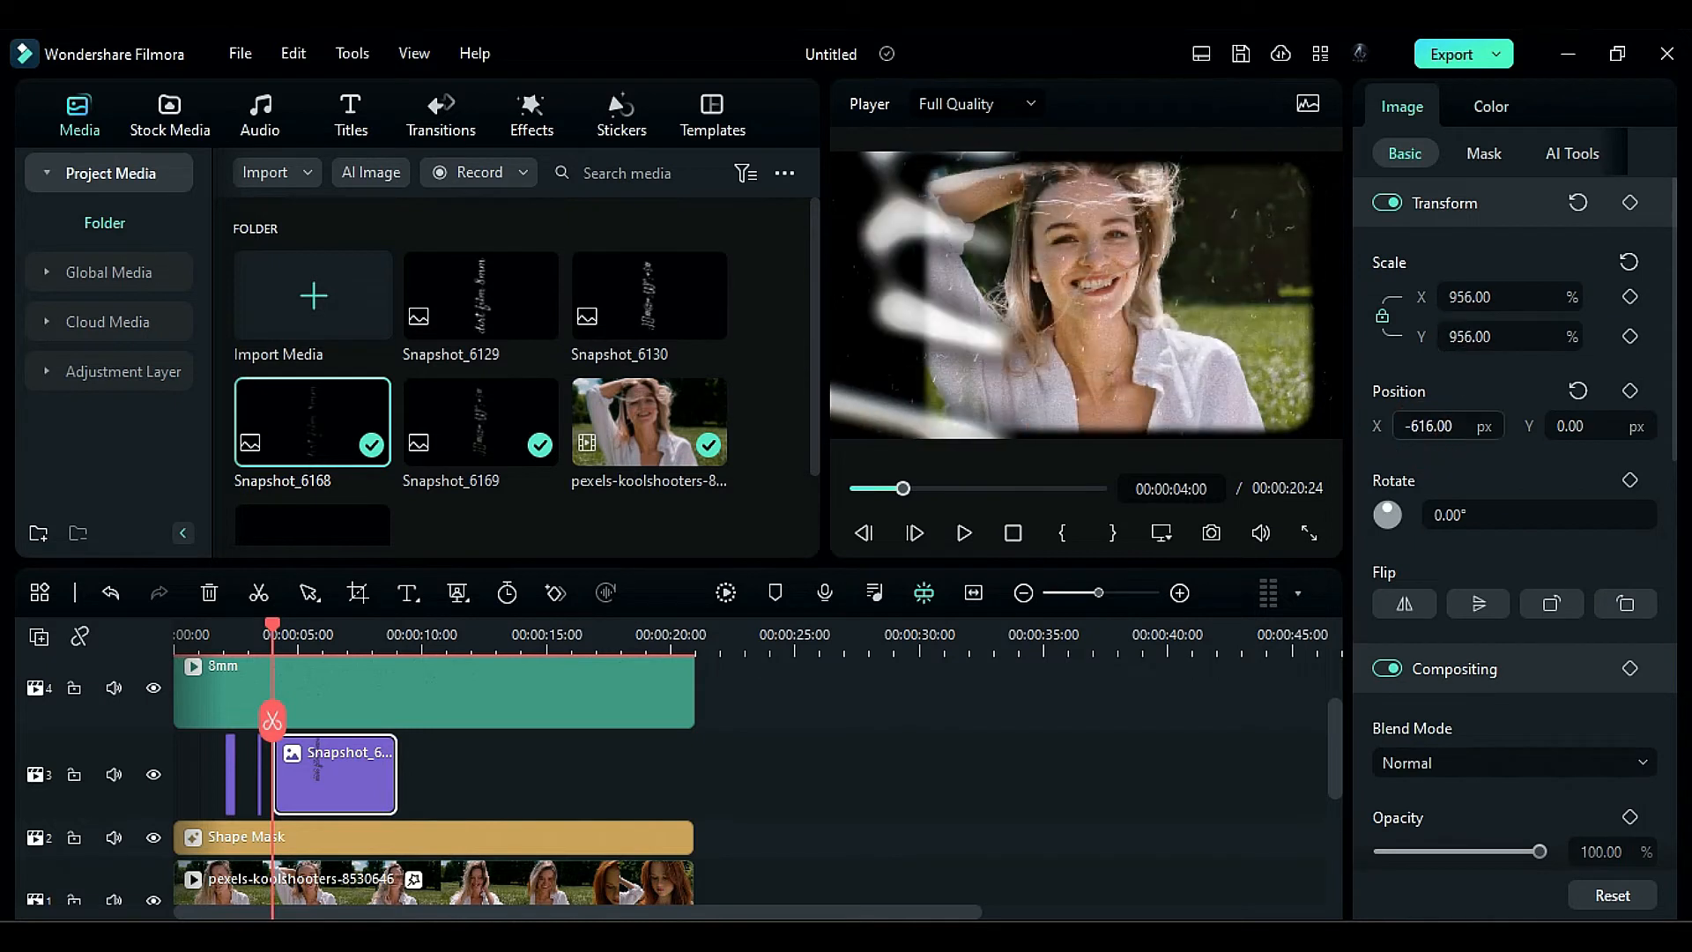
left_click(1405, 608)
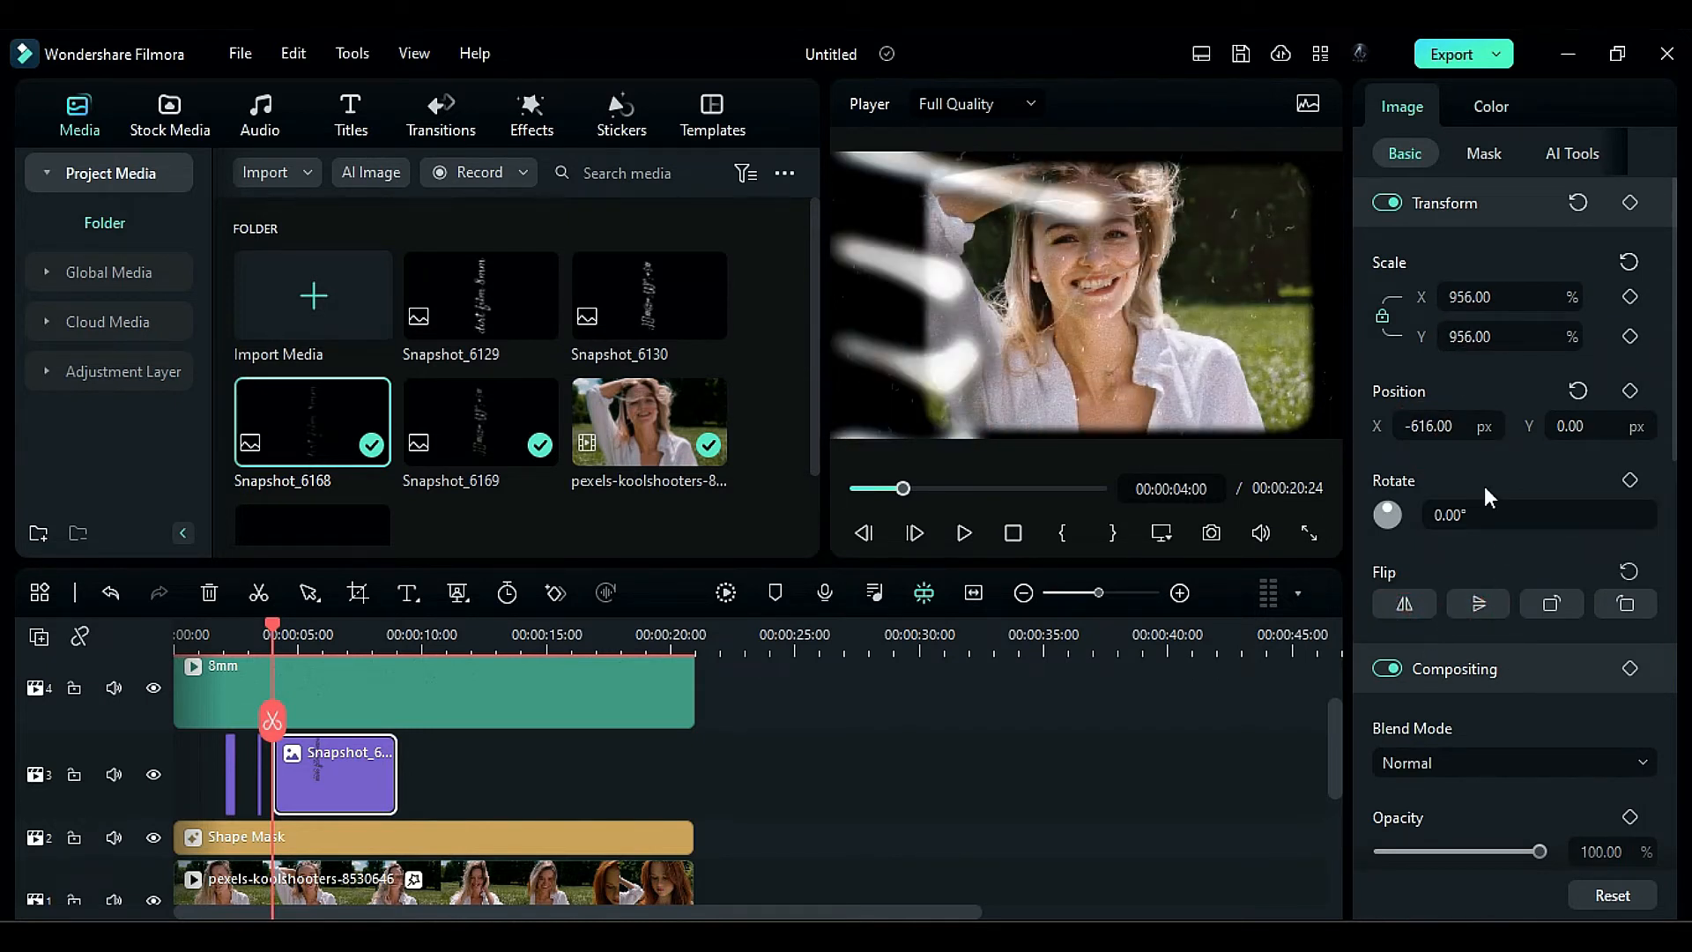
- Split the flipped Snapshot_6168 image at 00:00:04:05 and remove the part after the cut
key("Right")
key("Right")
key("Right")
key("Right")
key("Right")
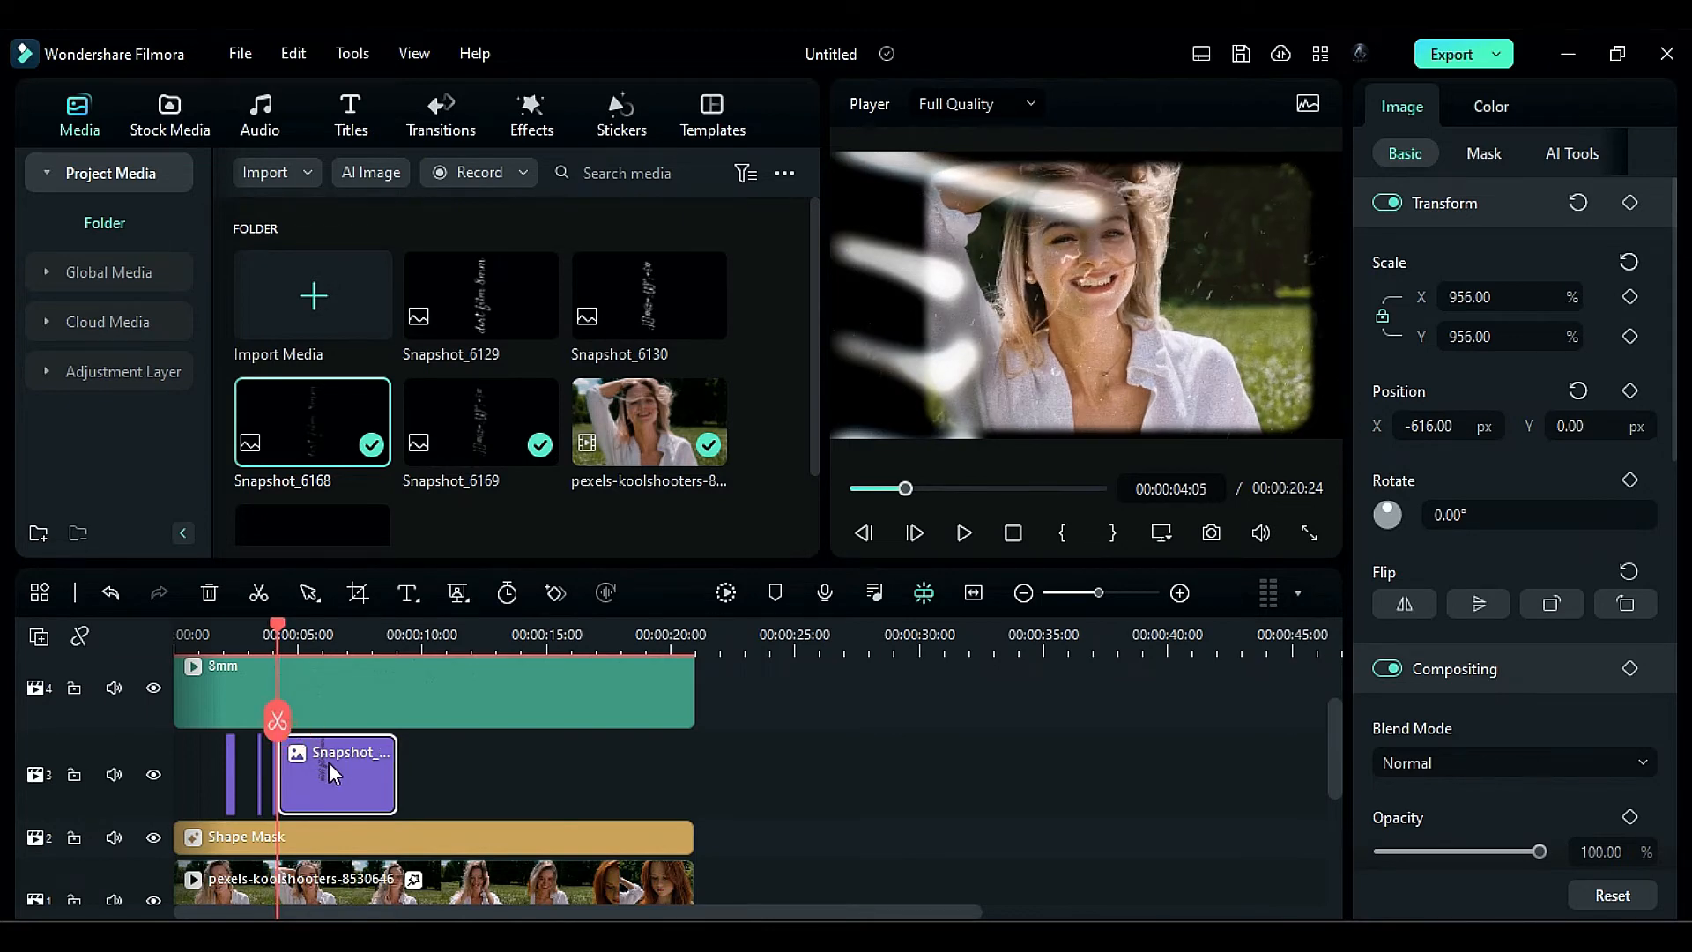
- Copy the three short image pieces on track 3 and paste them at about 11 seconds
left_click_drag(333, 773, 218, 773)
left_click(450, 636)
key("ctrl+v")
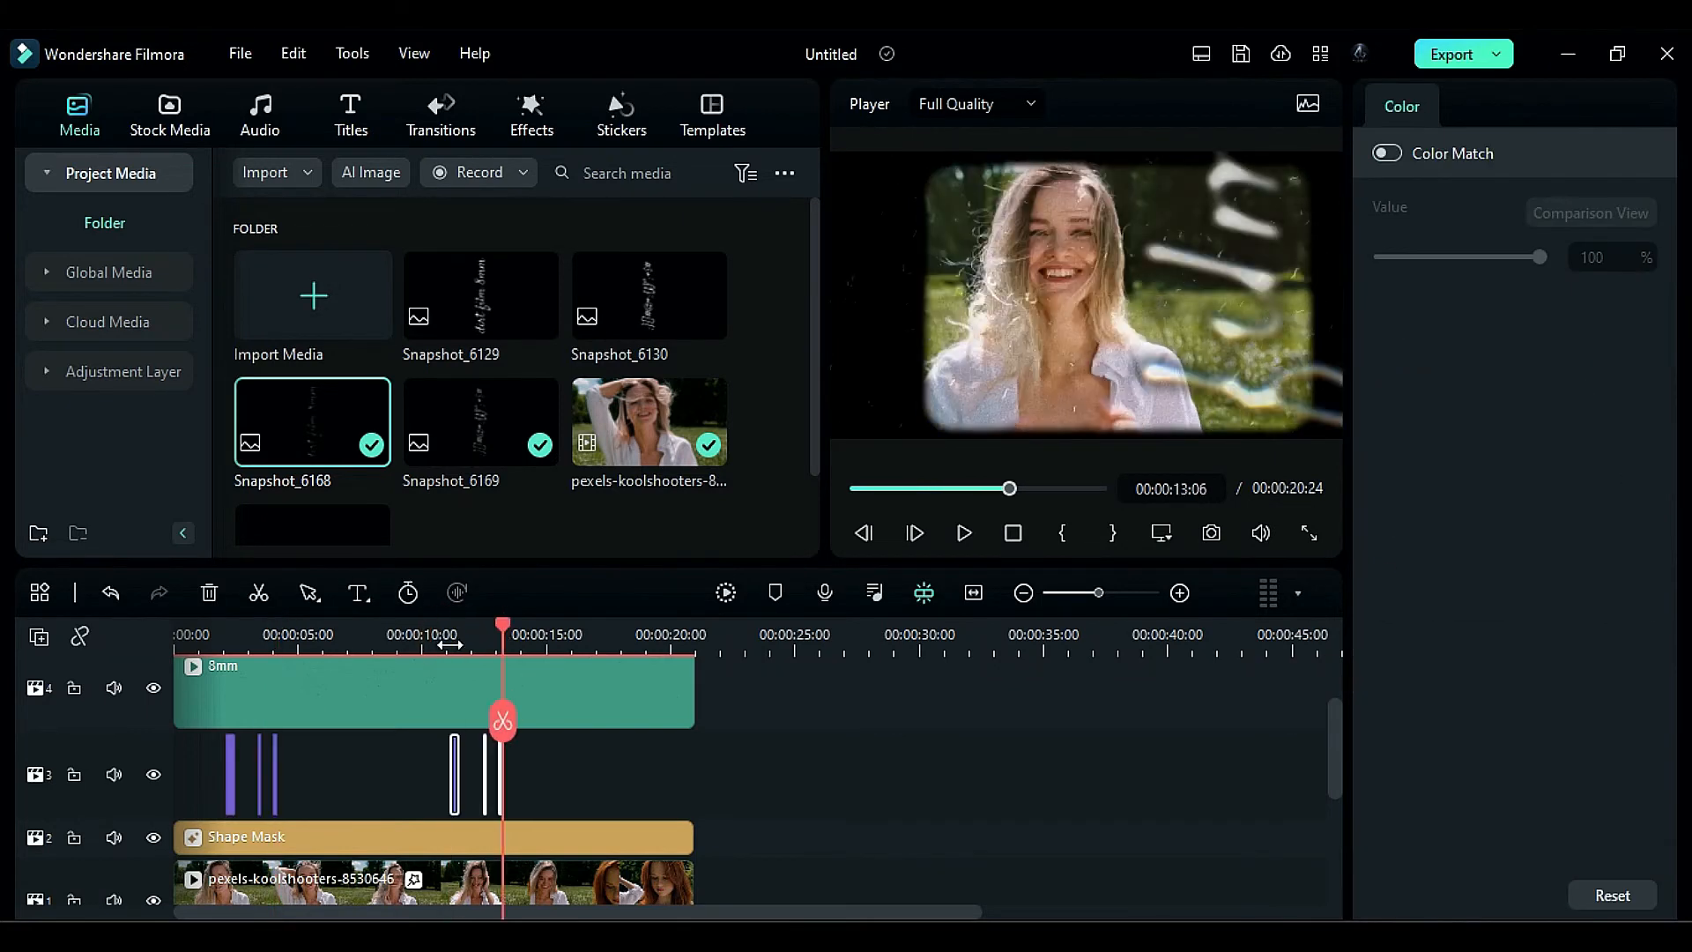
- Swap the order of the first two pasted pieces near 11 seconds and paste copies of two track 3 pieces at about 18 seconds
left_click(473, 774)
mouse_move(484, 775)
left_mouse_down()
mouse_move(451, 778)
mouse_move(496, 783)
mouse_move(466, 783)
mouse_move(454, 764)
left_mouse_up()
left_click(593, 767)
key("ctrl+c")
left_click(624, 636)
key("ctrl+v")
left_click(549, 818)
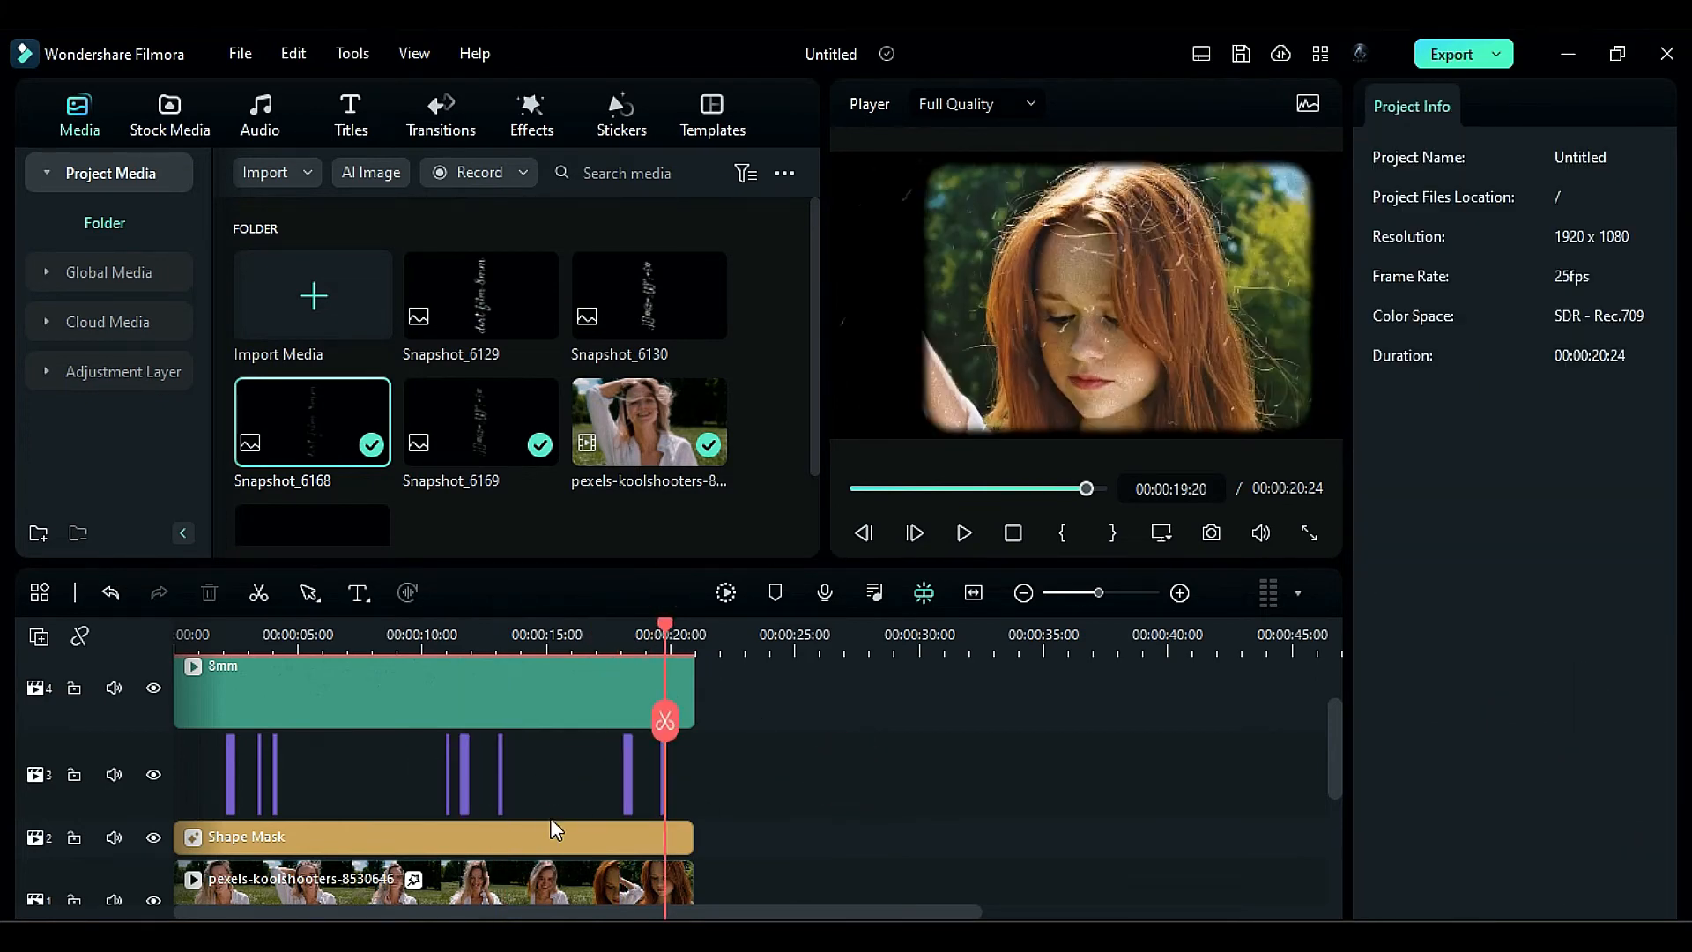
- Move the Shape Mask from track 2 to track 4, above the film-text images and beneath the 8mm clip
left_click(550, 837)
left_click_drag(550, 837, 495, 689)
left_click_drag(420, 827, 415, 878)
left_click_drag(396, 787, 409, 839)
scroll(409, 838, "down", 3)
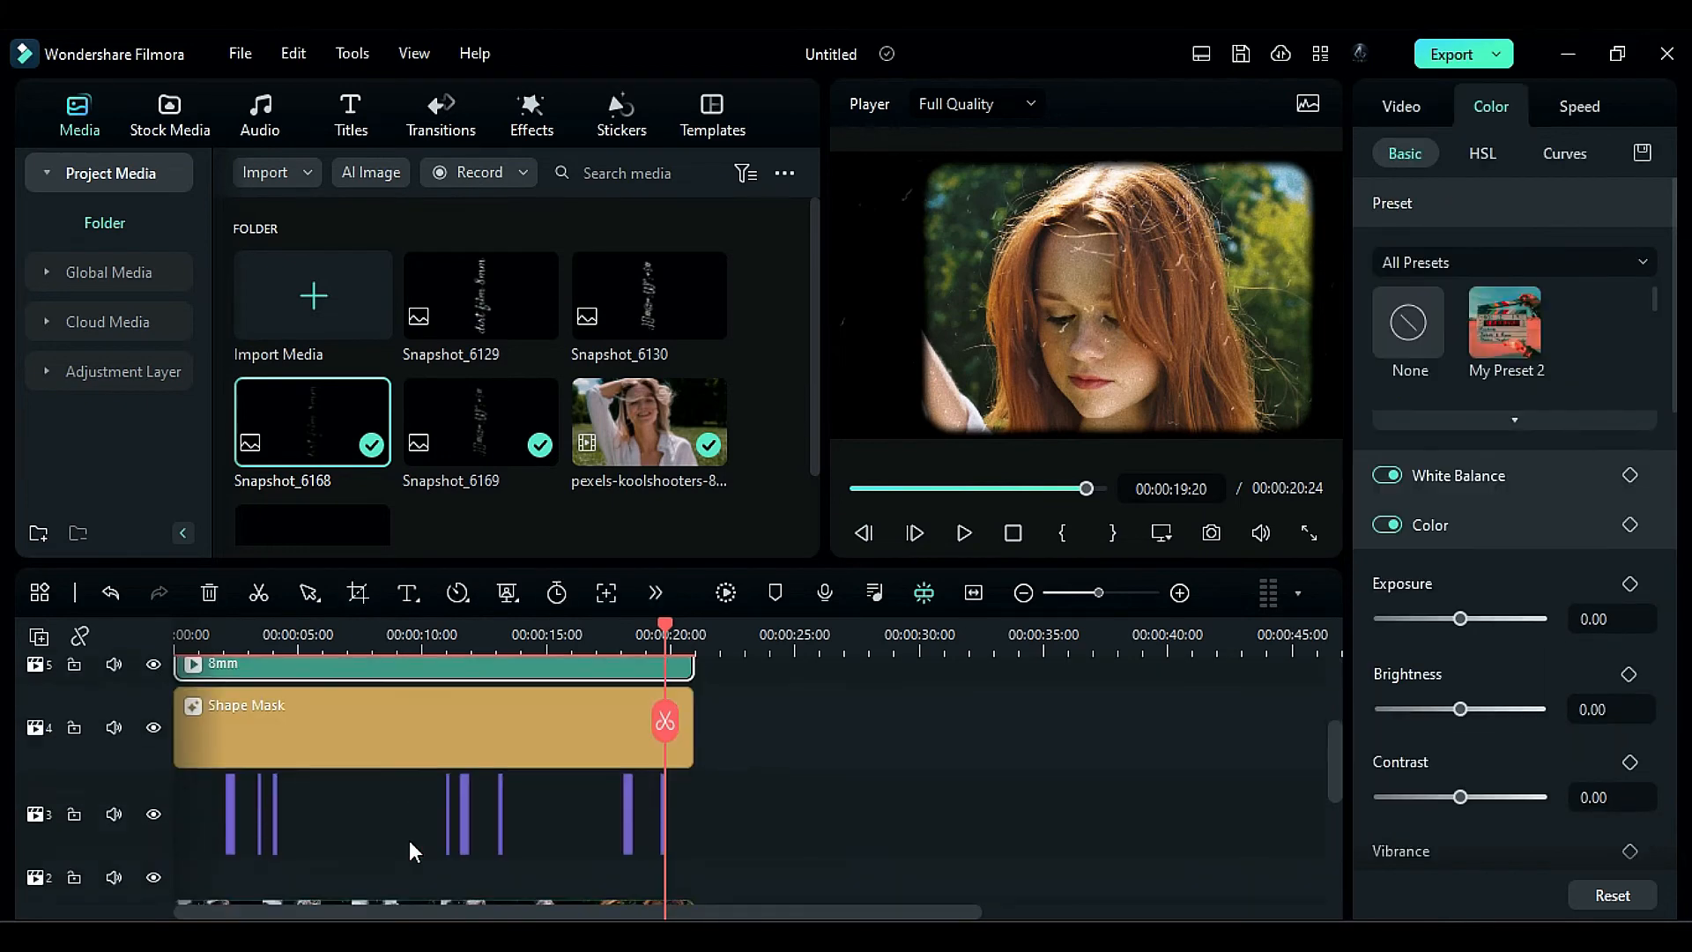
- Search effects for "8mm", add Light Leaks Overlay Pack Overlay 19 above the 8mm clip across the full video length and set its Opacity to 38
left_click(531, 114)
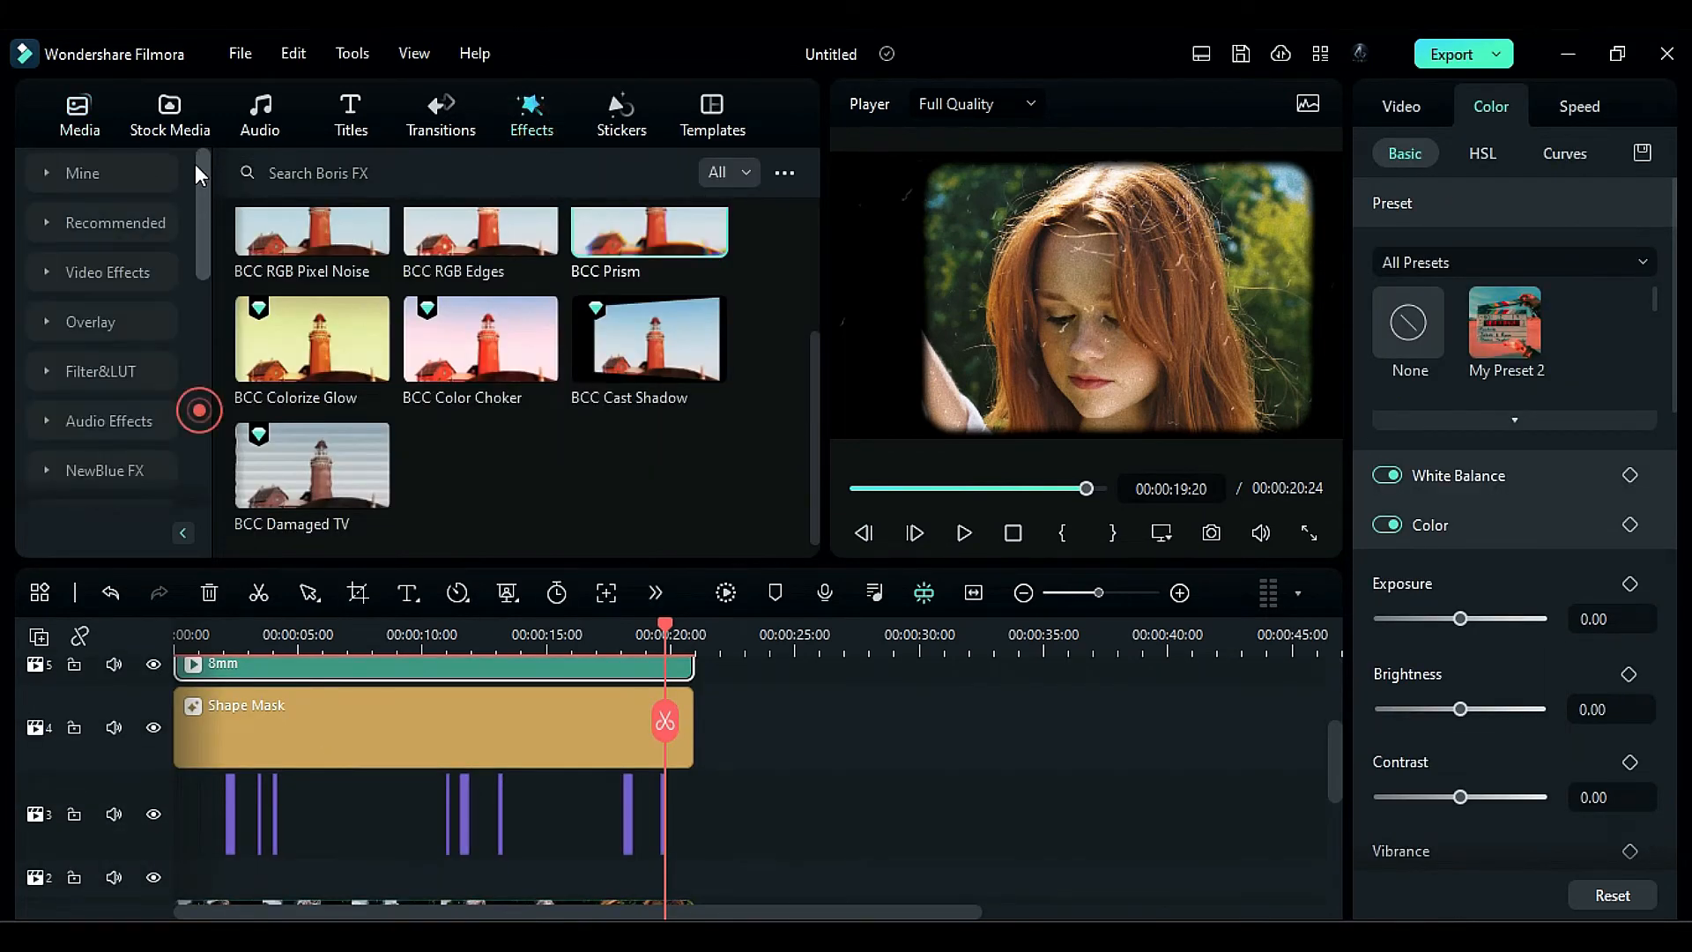
type("8mm")
key("Return")
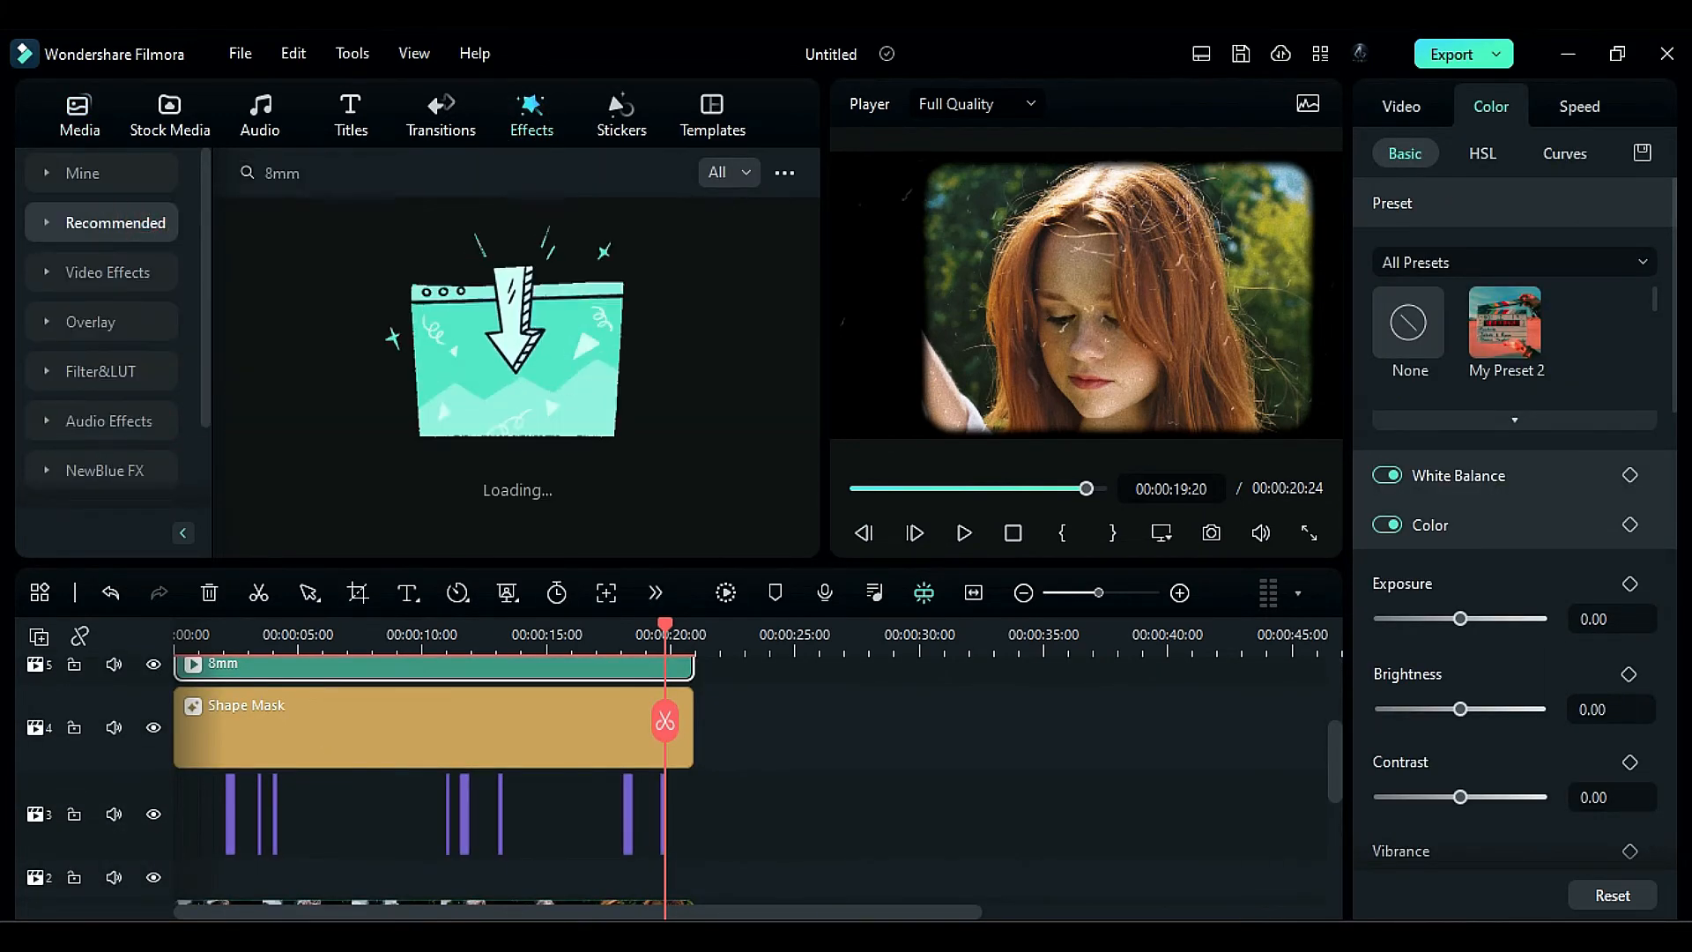
scroll(546, 674, "up", 1)
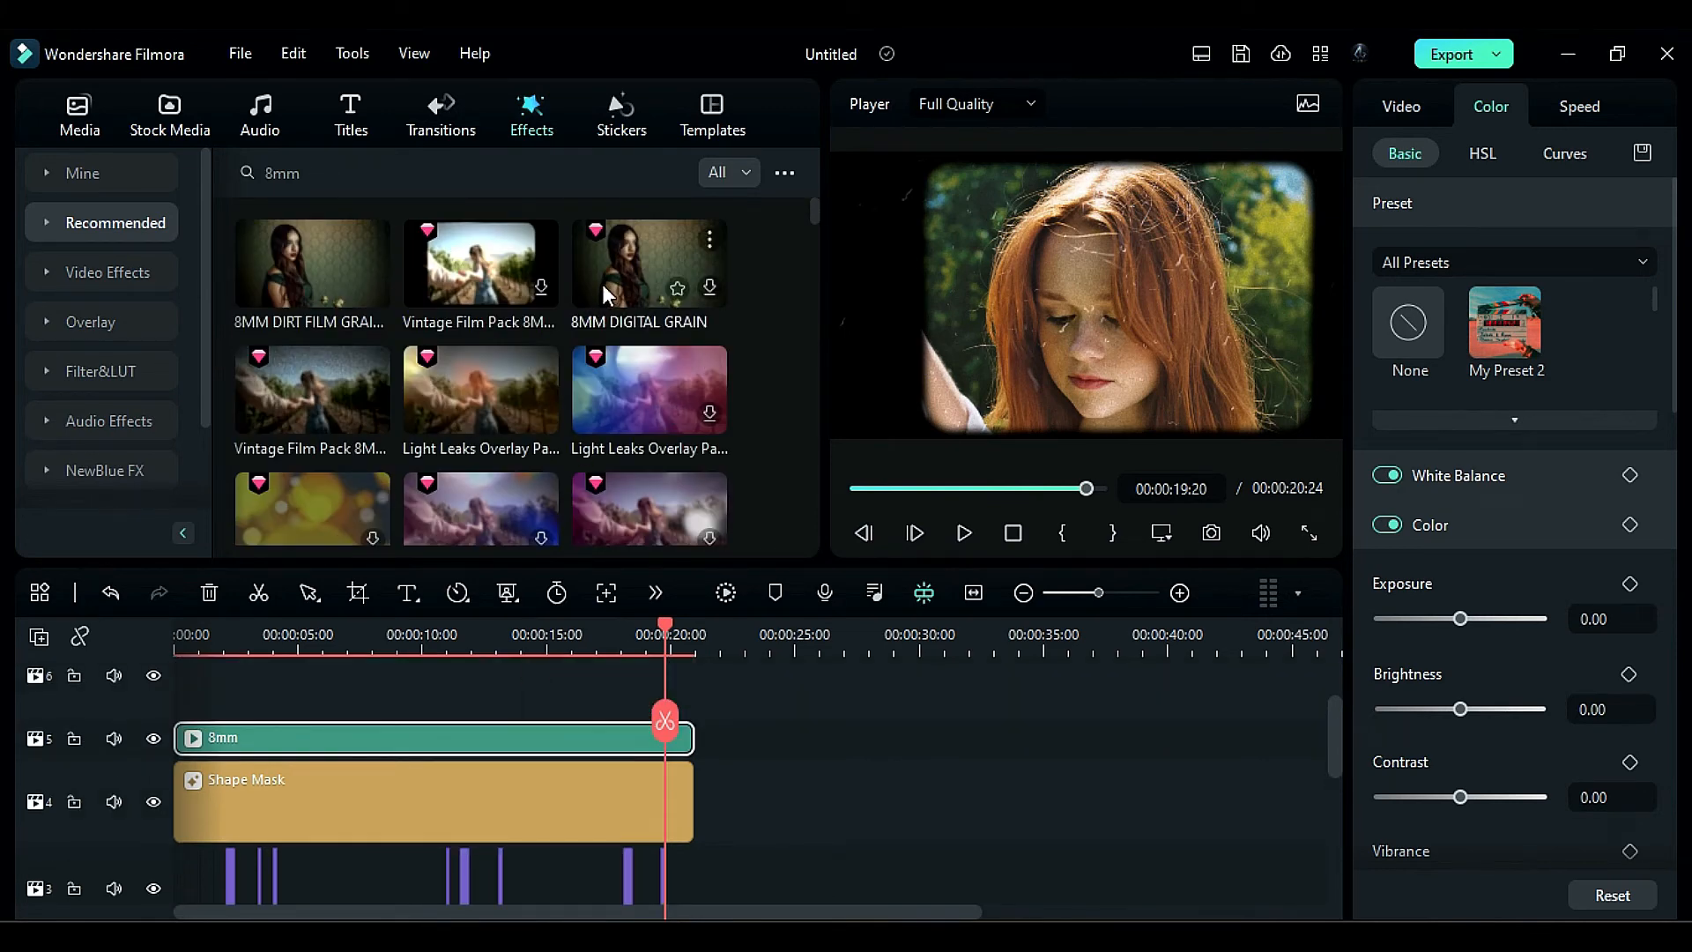
left_click_drag(474, 403, 201, 714)
left_click_drag(297, 721, 693, 749)
left_click_drag(1539, 296, 1441, 297)
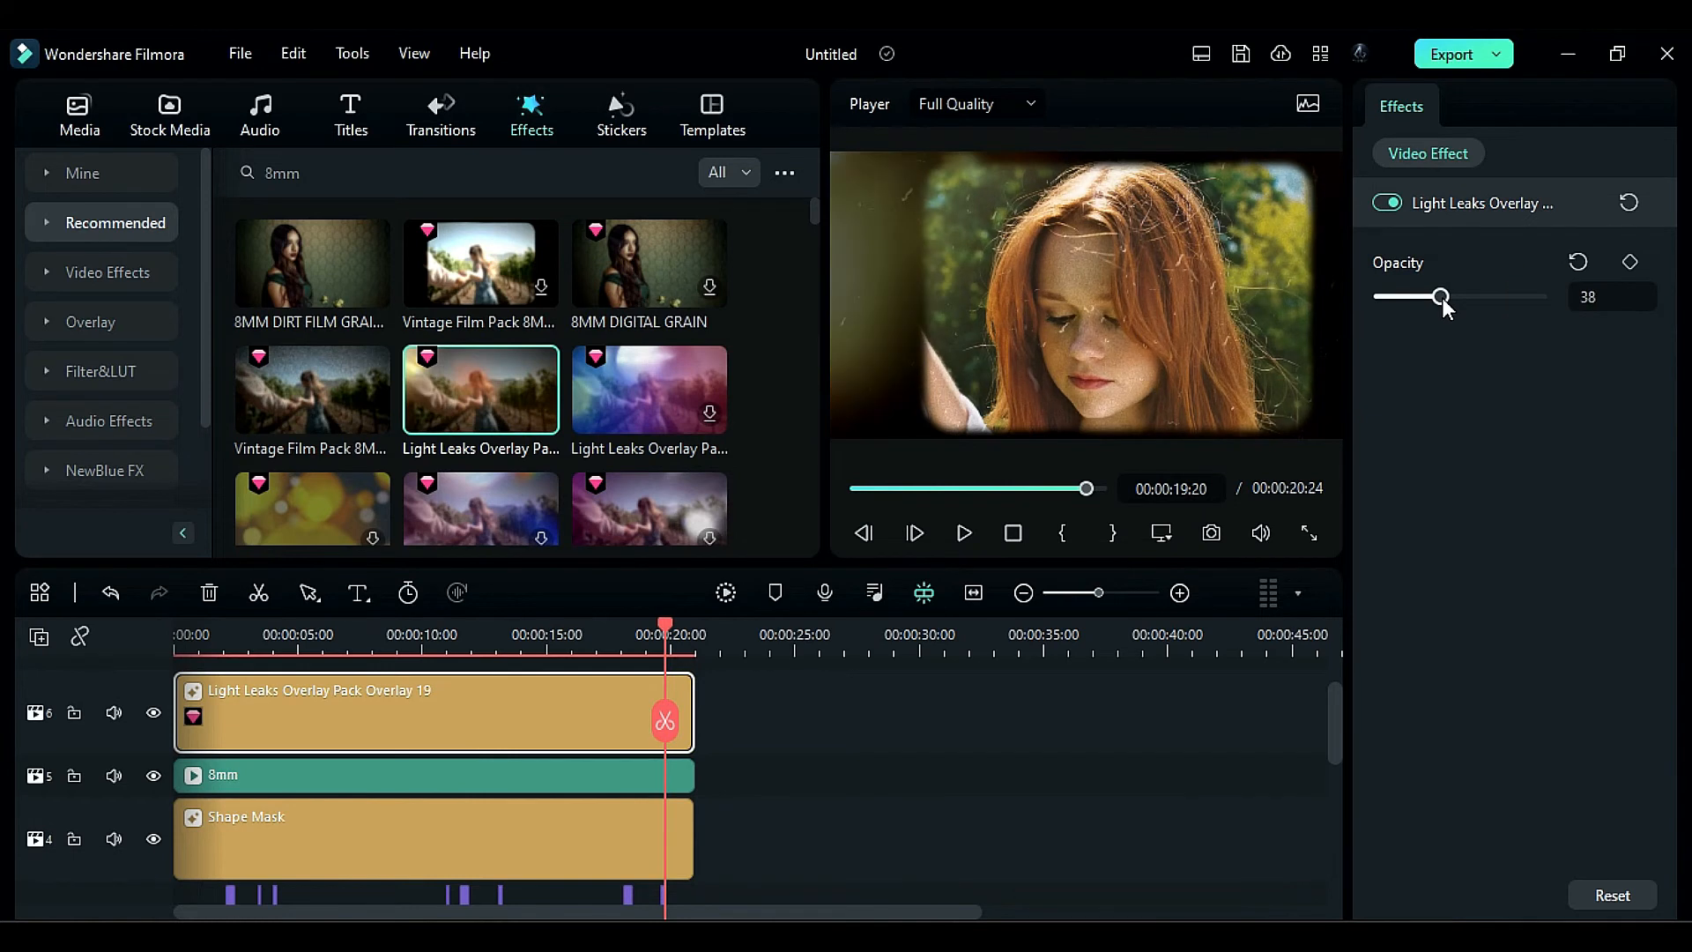
- Add the 8MM DIRT FILM GRAIN effect above the light leaks overlay and extend it across the full video length
left_click_drag(313, 262, 202, 763)
left_click_drag(298, 763, 693, 763)
- Render the timeline preview and play the video from the start to check the finished film look
scroll(467, 784, "down", 5)
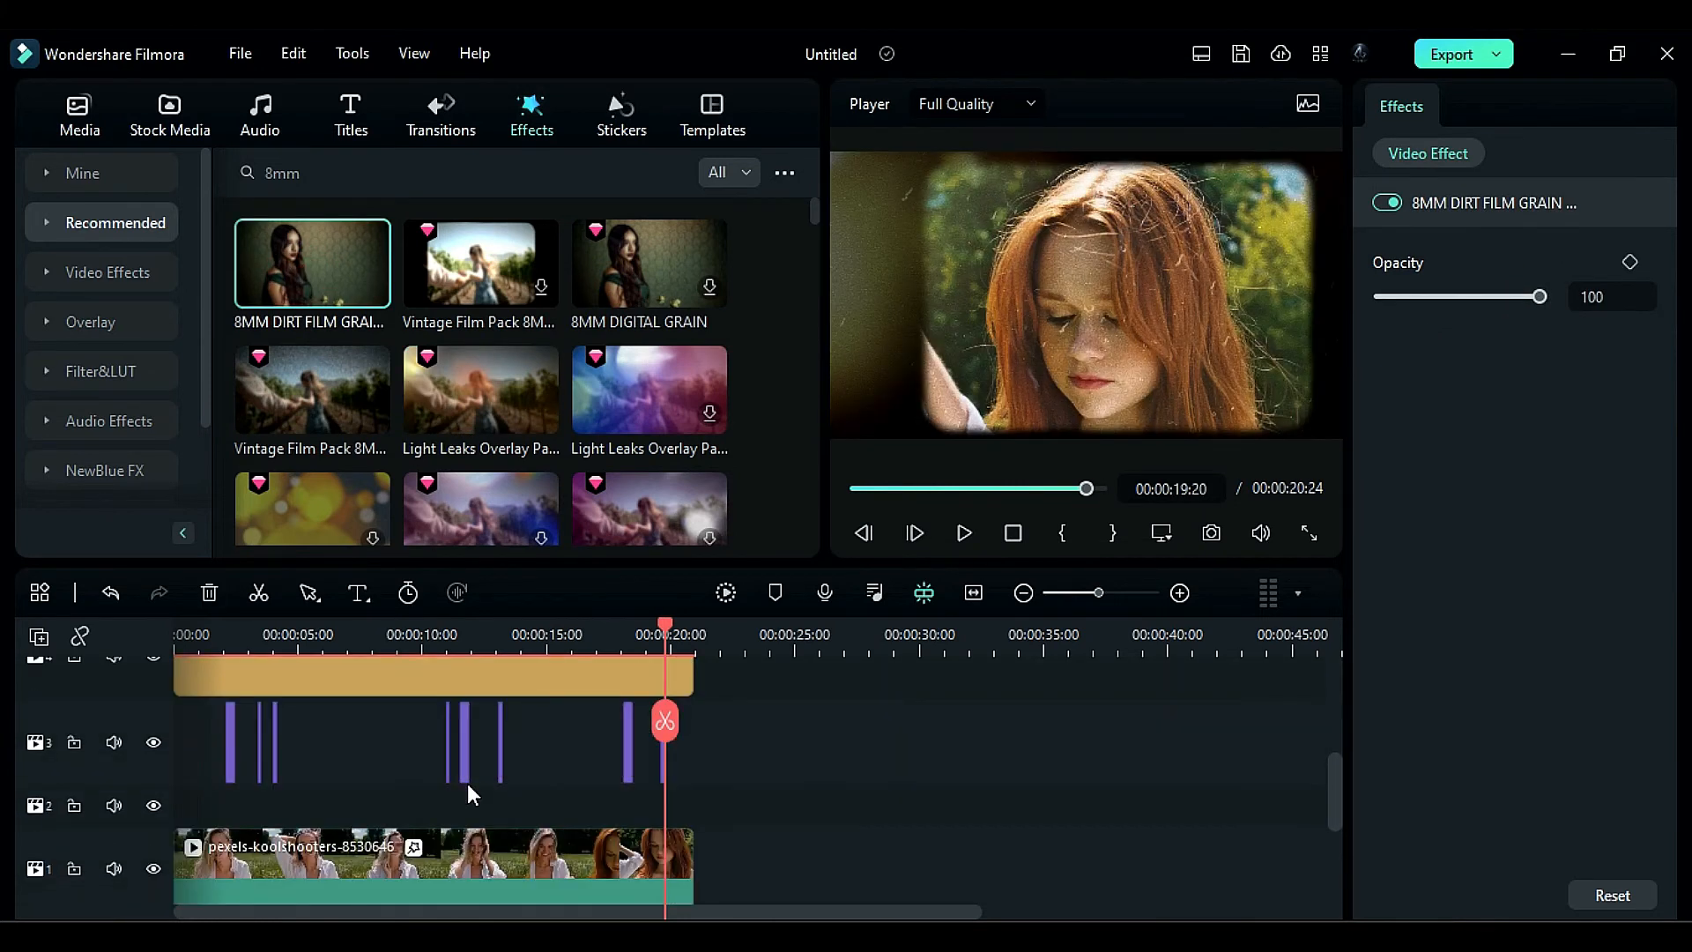
left_click(720, 600)
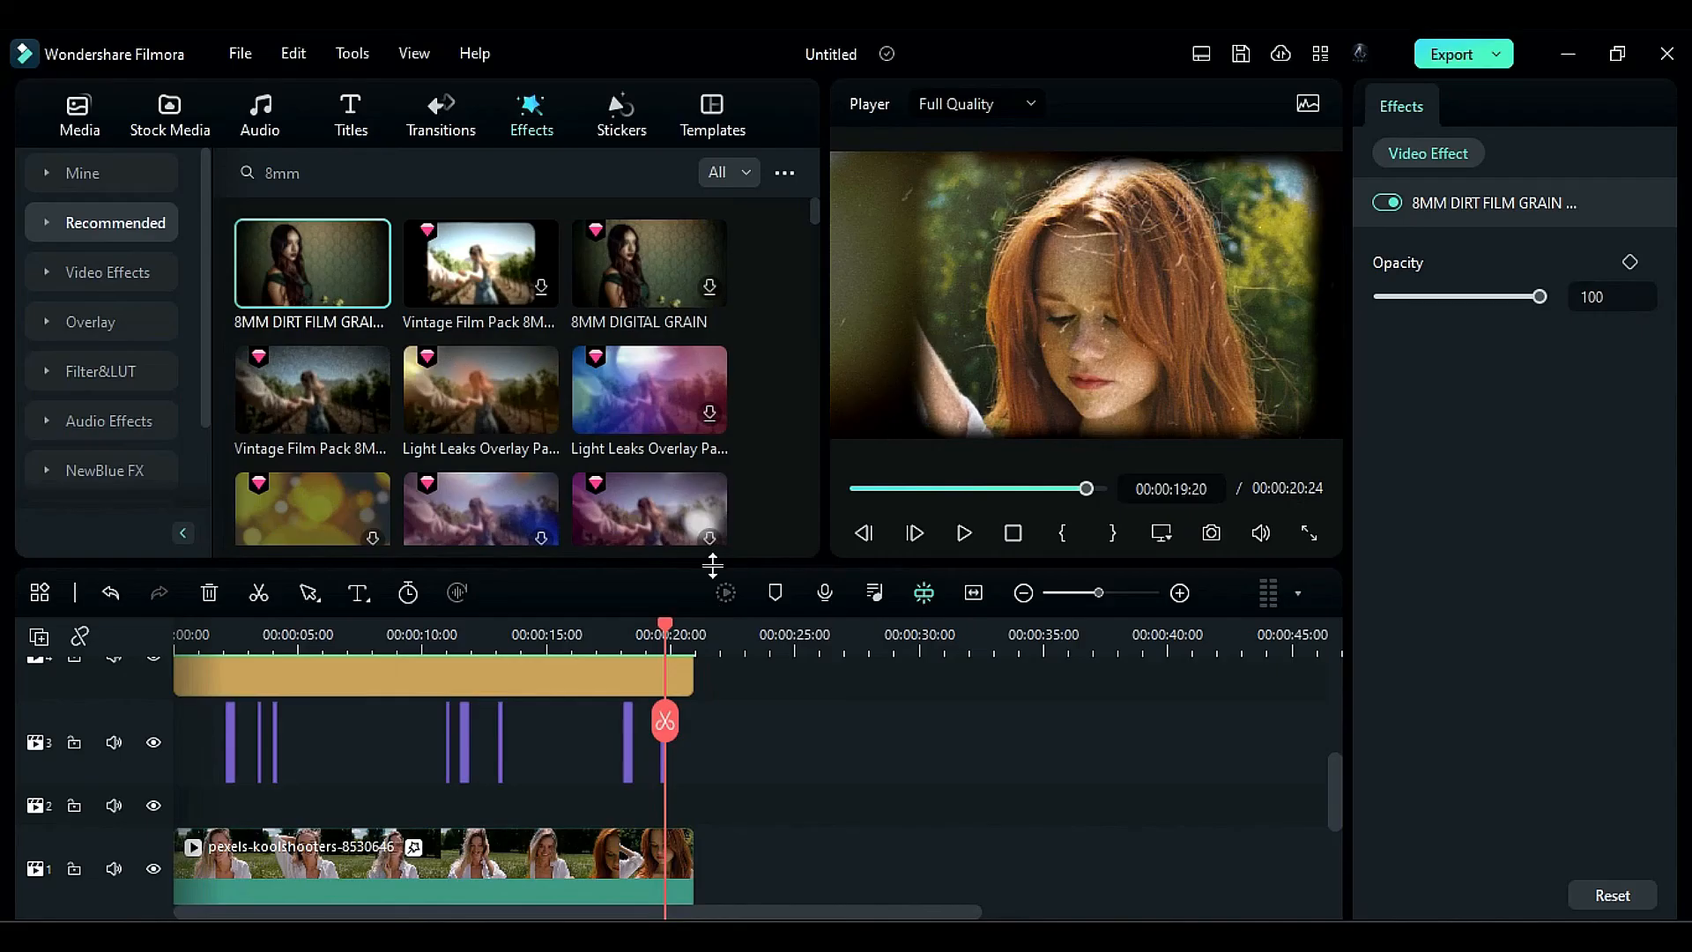
left_click(965, 529)
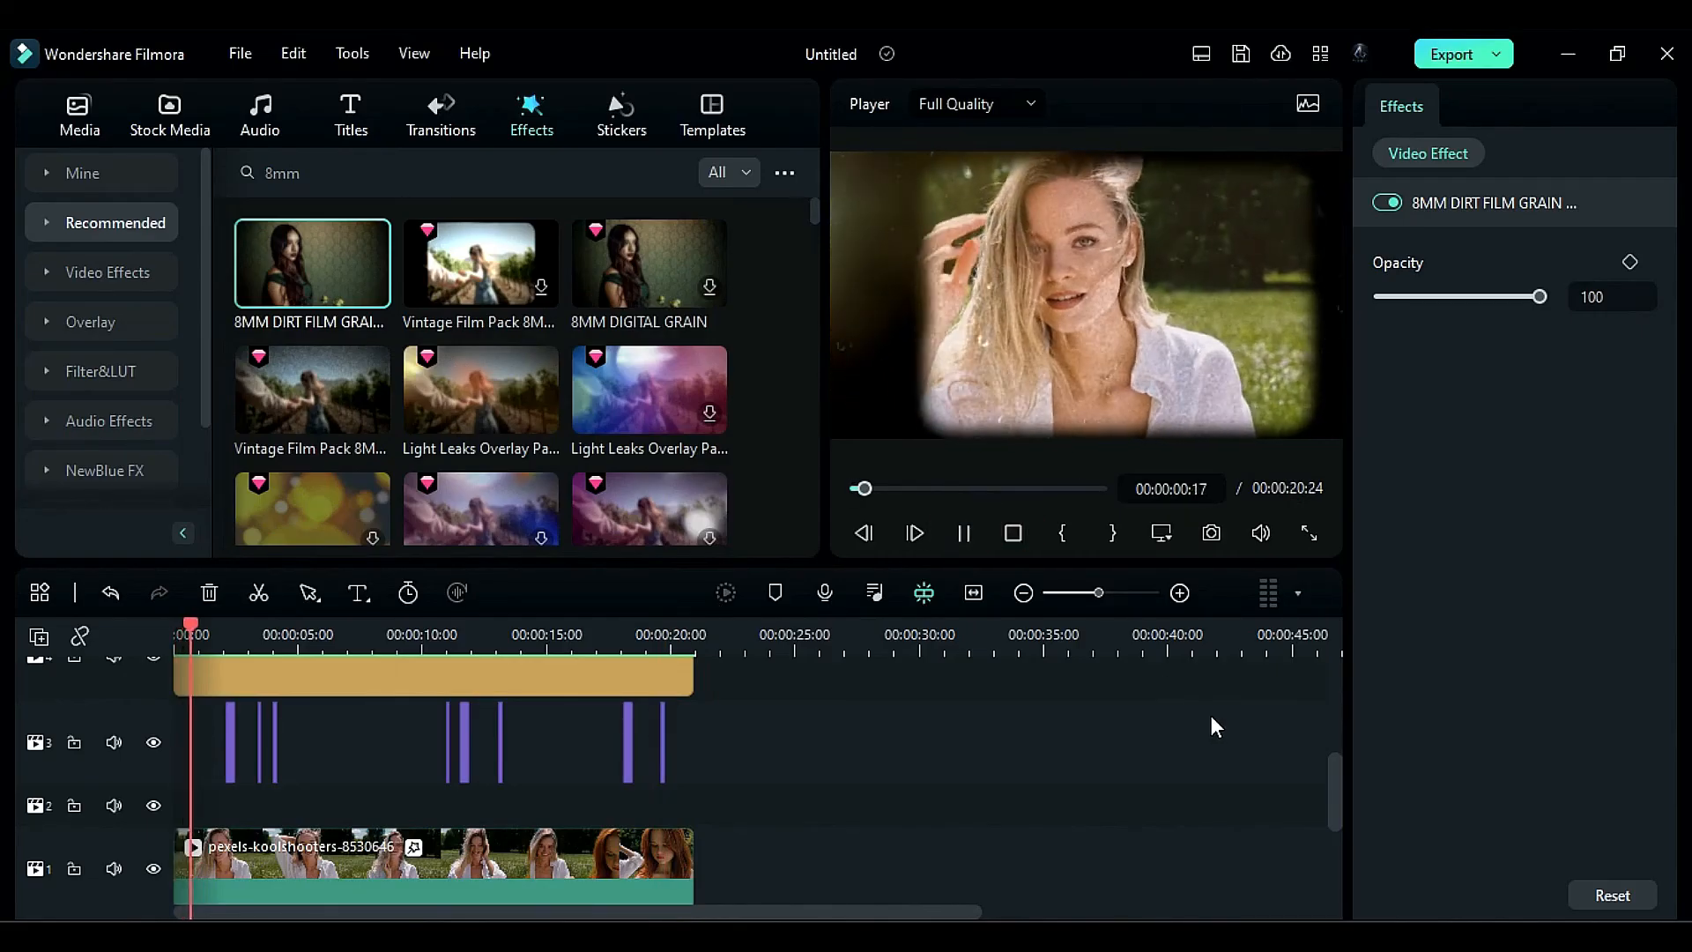